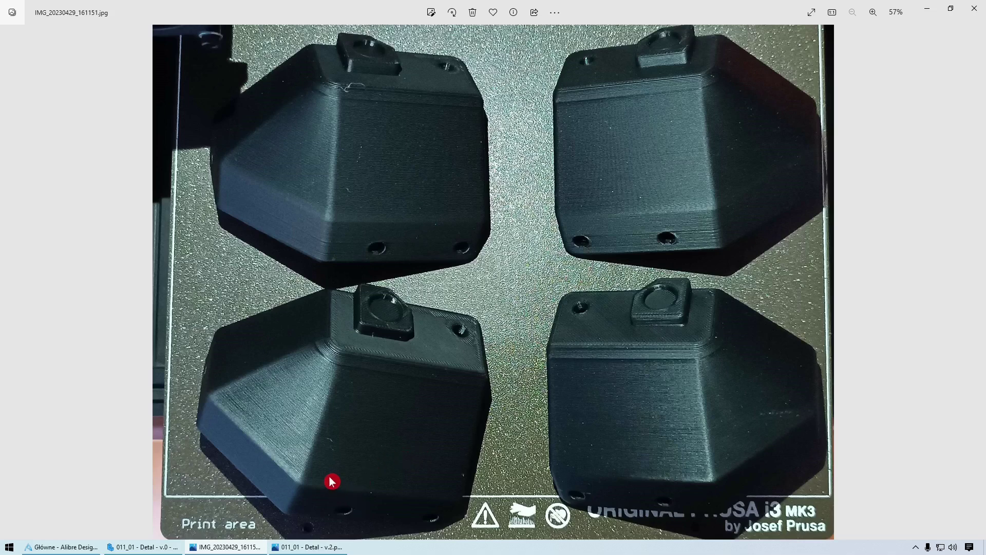
- Examine the 011_01 - Detal - v.2 render, then switch to Alibre Design and inspect the finished 011_01 - Detal - v.0 model
left_click(298, 545)
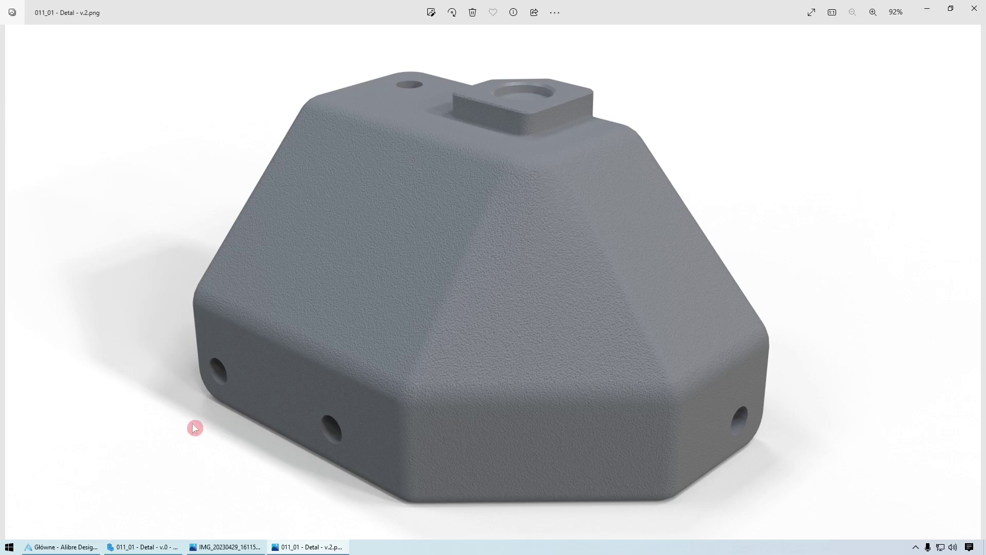
left_click(153, 545)
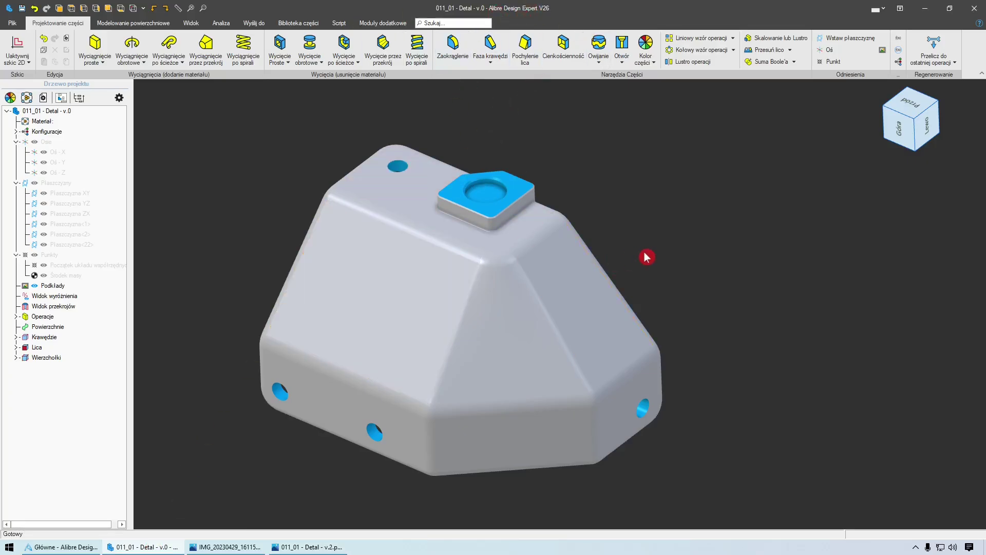
middle_click_drag(639, 262, 231, 164)
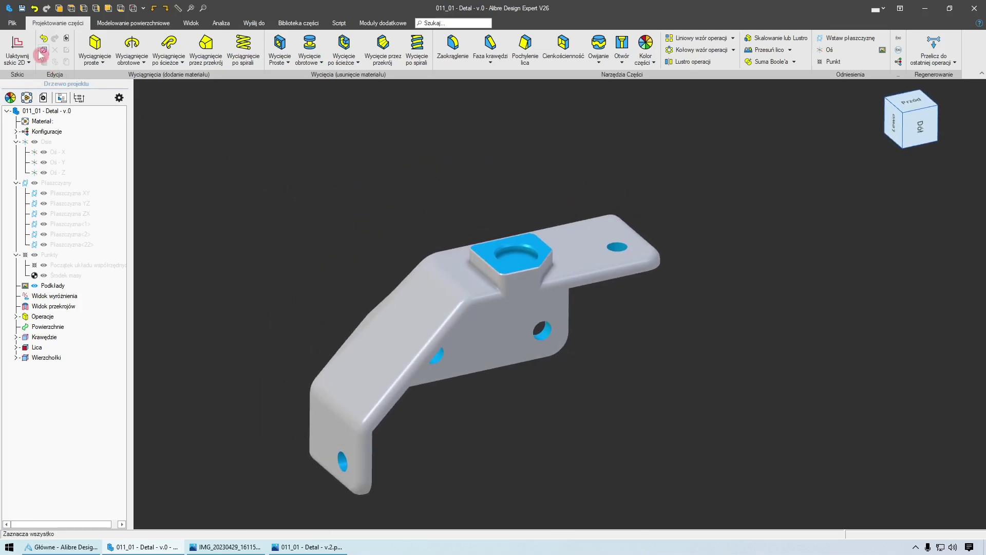
- Create a new part document from the Alibre Design home window
left_click(23, 31)
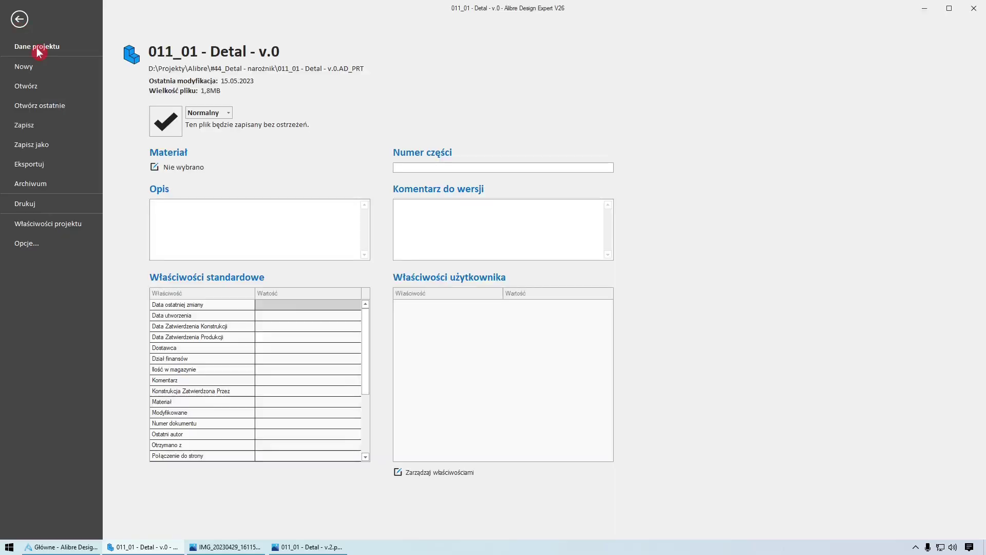
left_click(84, 546)
left_click(385, 202)
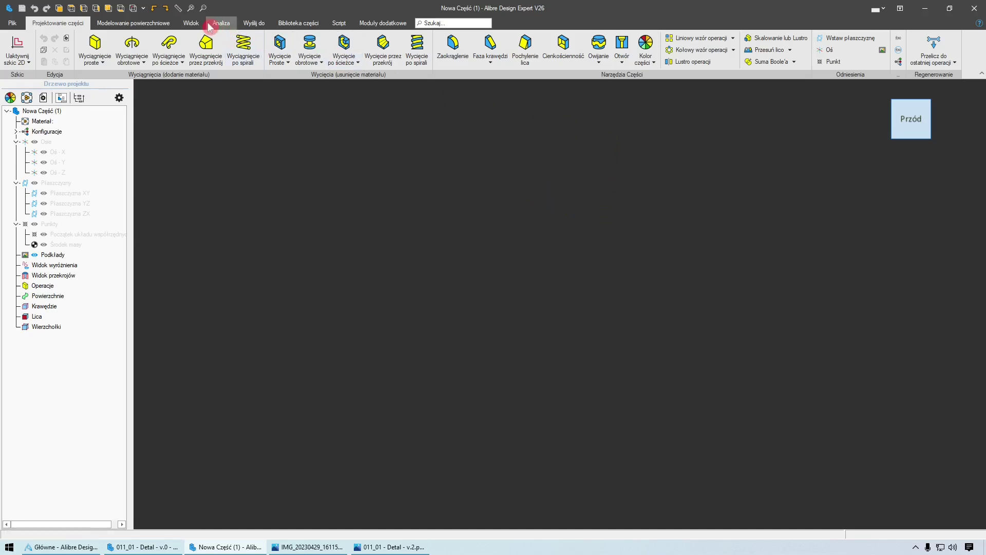
- Show the reference planes, axes and origin in the new part
left_click(191, 24)
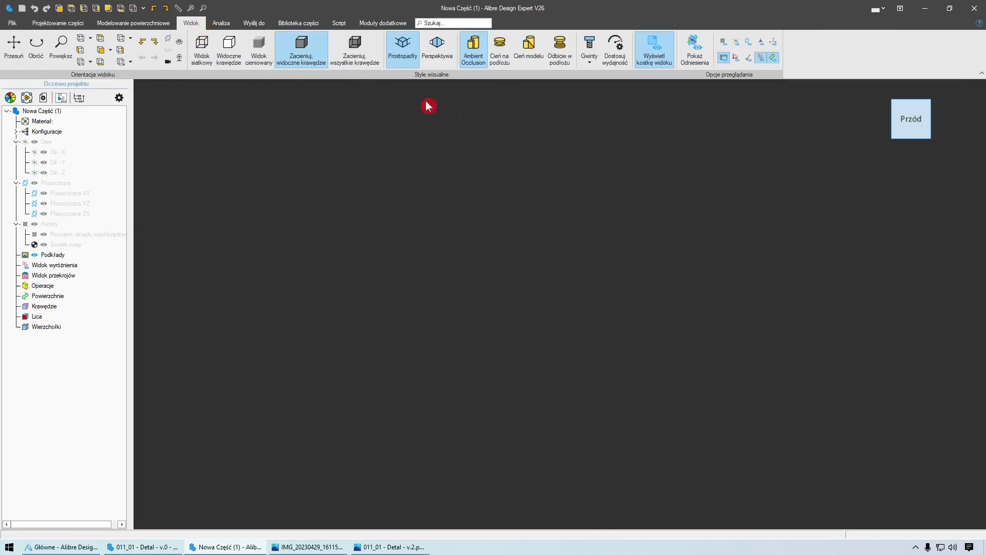
left_click(699, 64)
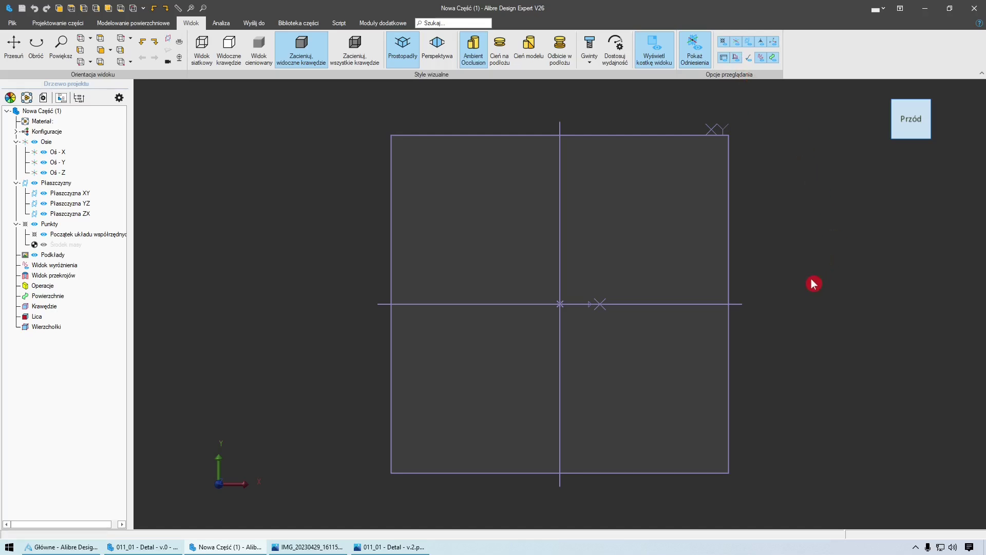
middle_click_drag(228, 172, 213, 166)
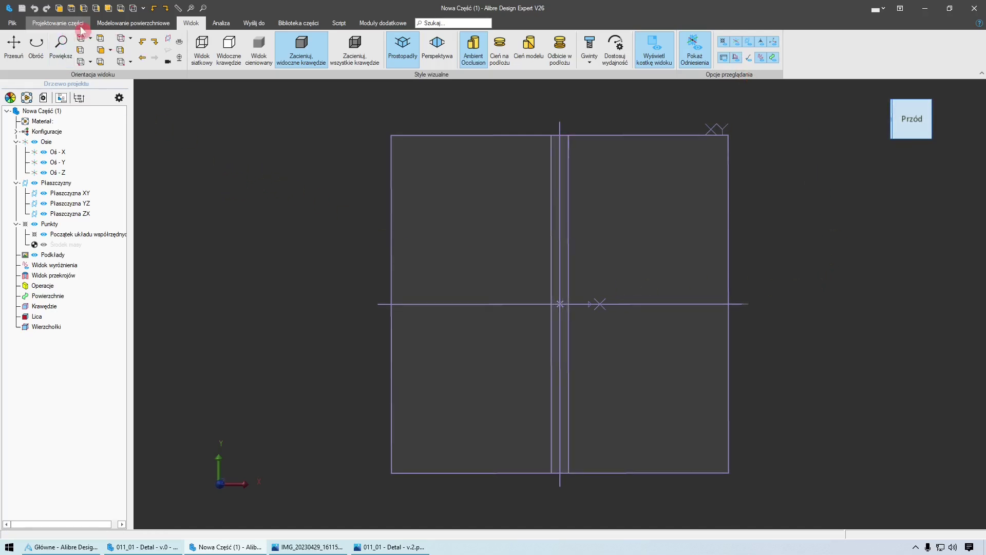
left_click(60, 26)
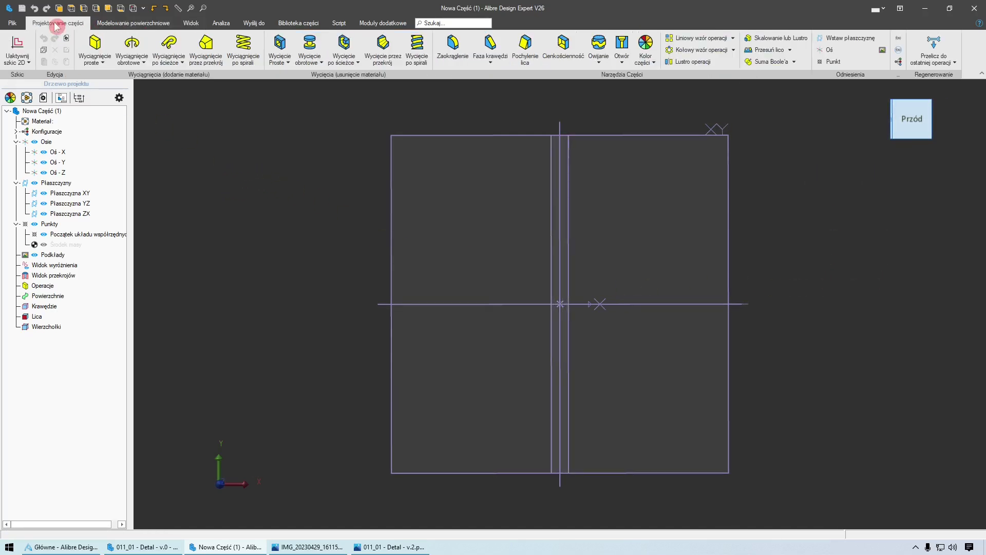
left_click(84, 131)
- Study the photo of the printed corners, then examine the shape and orientation of the 011_01 - Detal - v.0 model
left_click(307, 547)
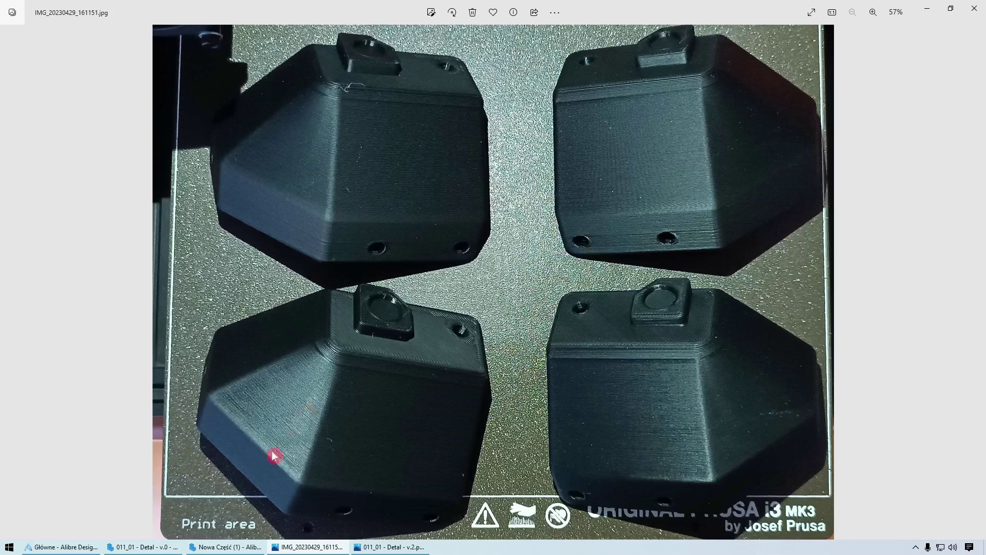
left_click(239, 548)
middle_click_drag(243, 390, 277, 479)
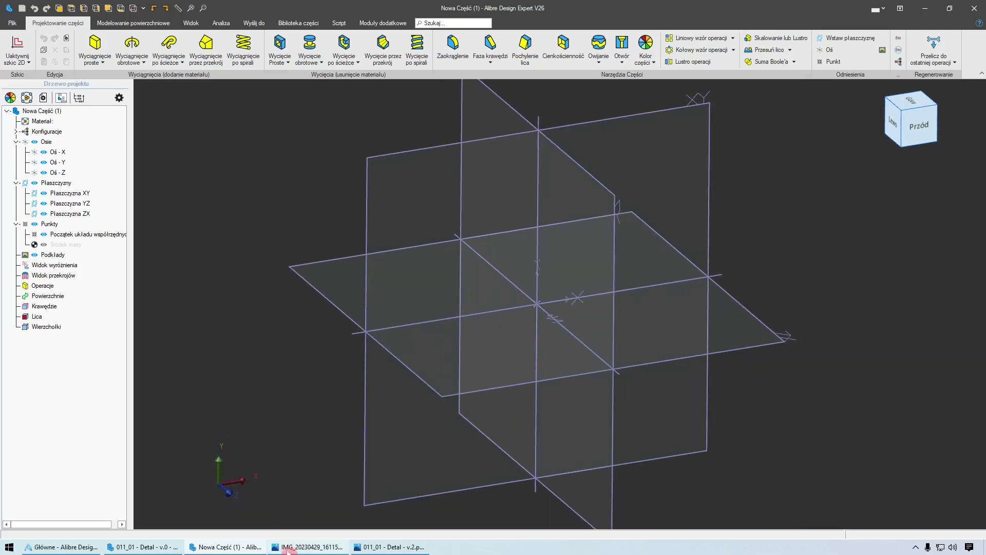
left_click(144, 548)
left_click(18, 20)
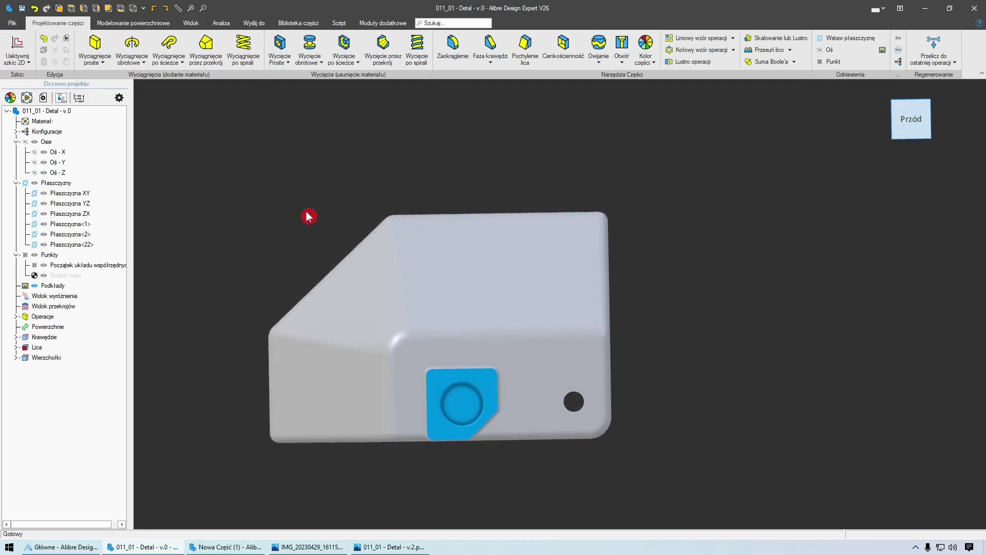
middle_click_drag(308, 214, 376, 385)
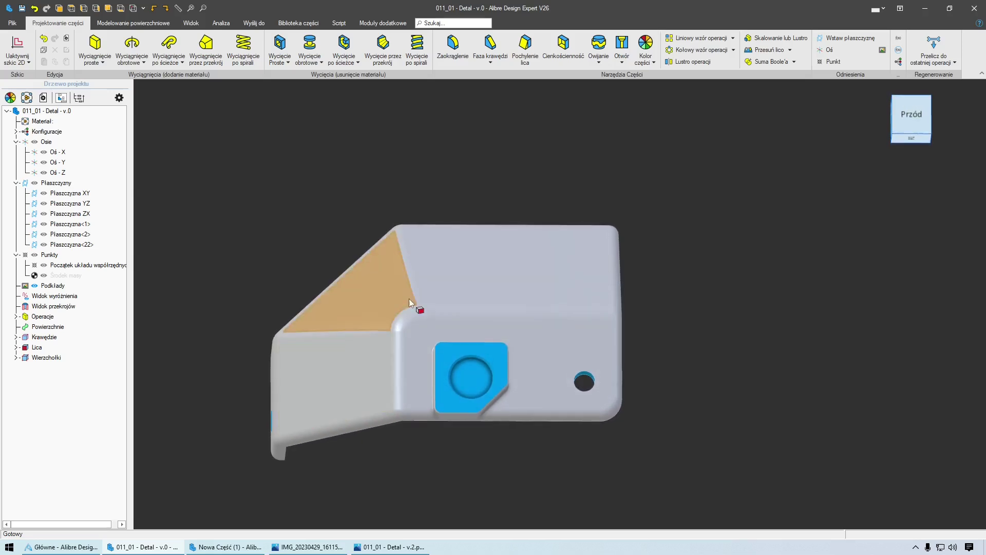
middle_click_drag(348, 282, 529, 322)
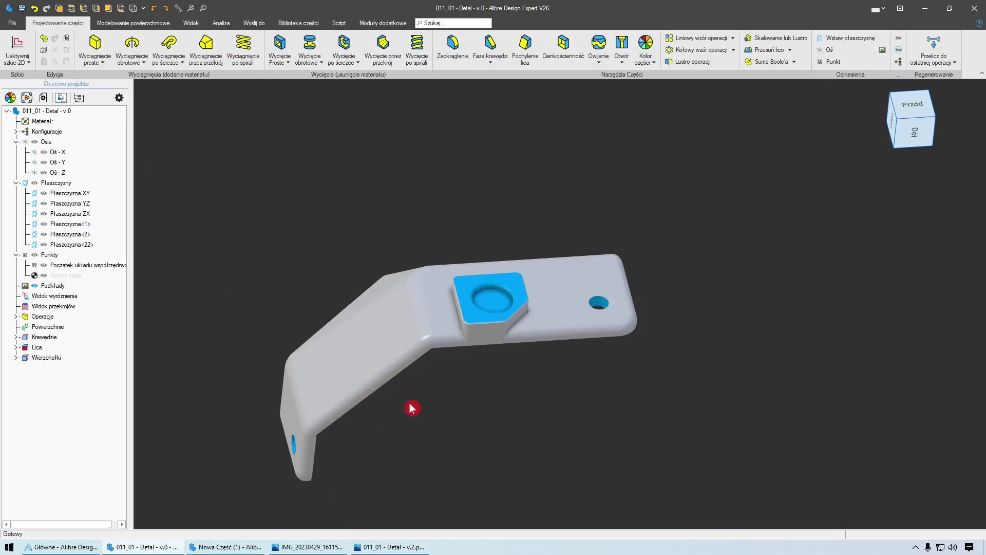
scroll(391, 396, "up", 2)
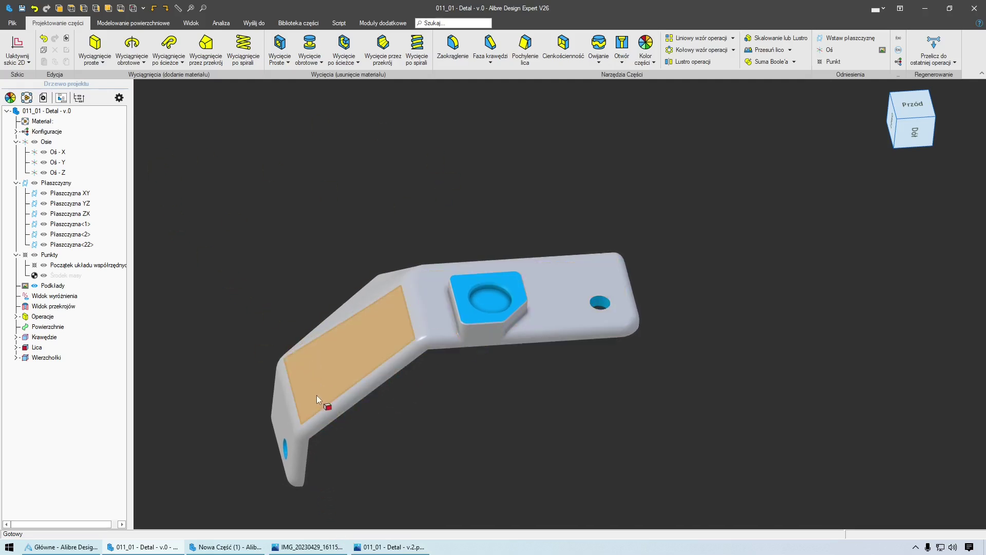
middle_click_drag(425, 414, 485, 333)
- Return to the new part and start a 2D sketch on the XY plane
left_click(246, 548)
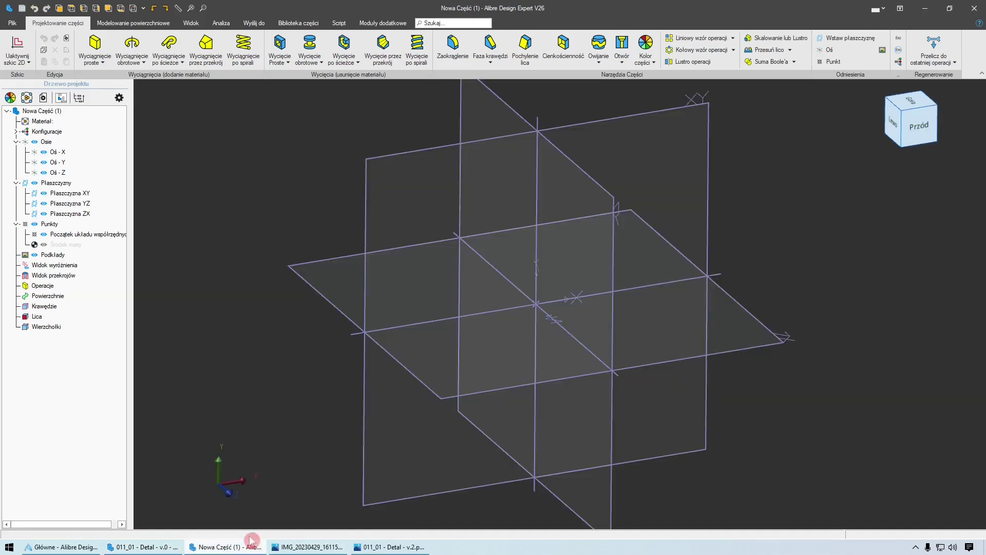
middle_click_drag(689, 312, 220, 483)
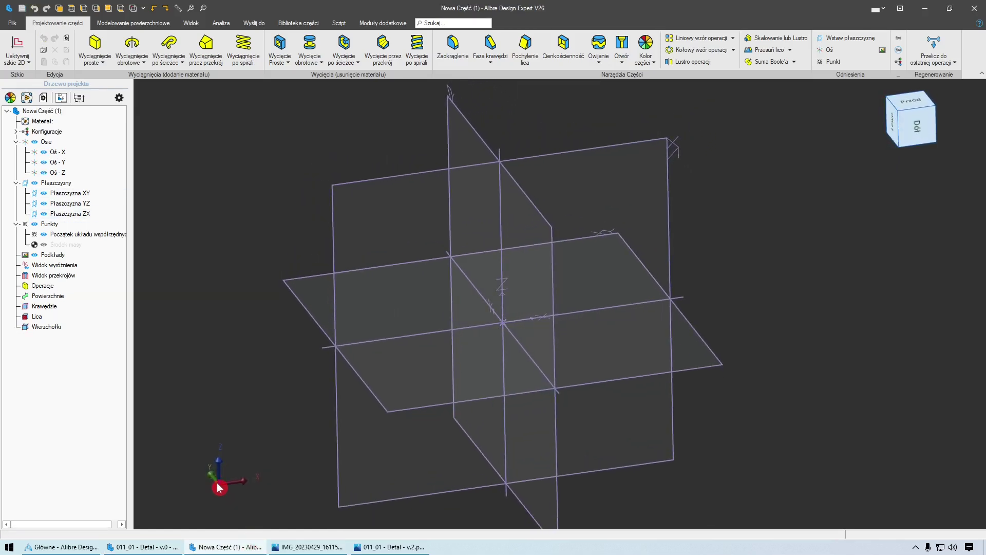
middle_click_drag(284, 468, 281, 466)
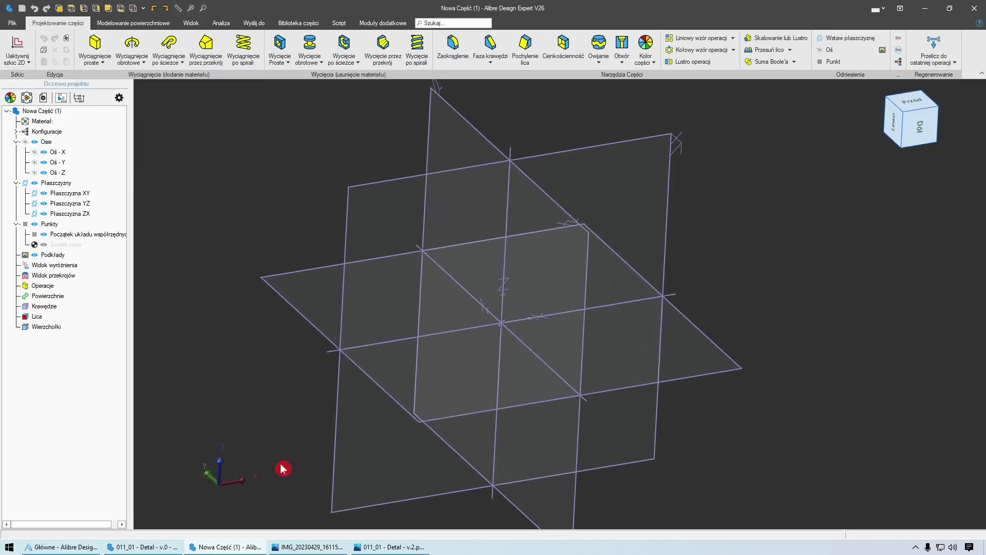
middle_click_drag(220, 476, 220, 466)
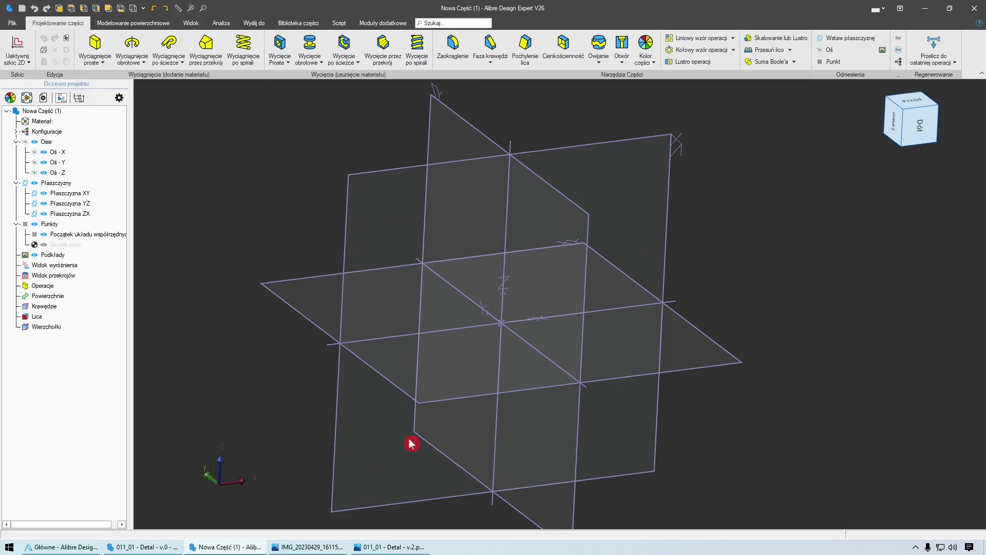
left_click(720, 367)
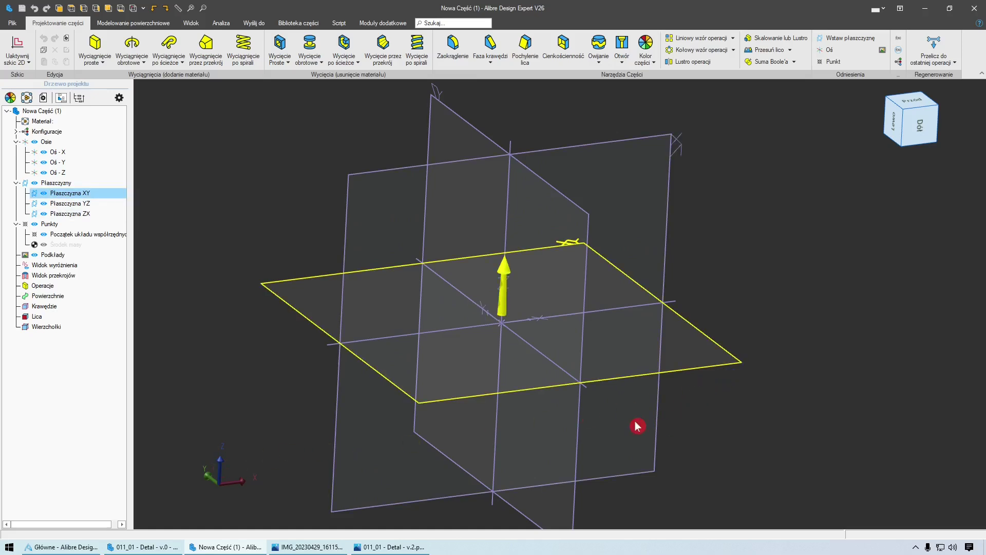
left_click(498, 395)
middle_click_drag(268, 356, 257, 342)
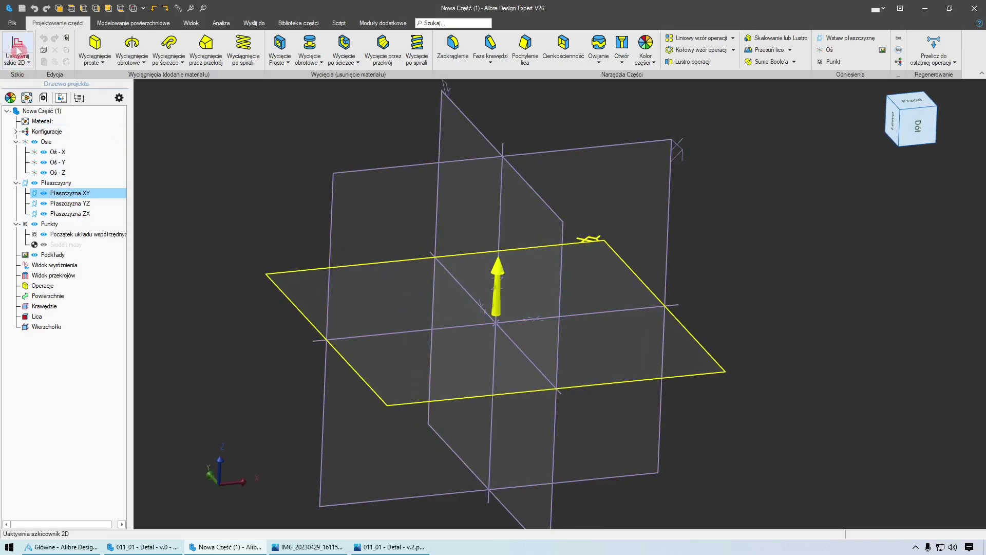
left_click(17, 49)
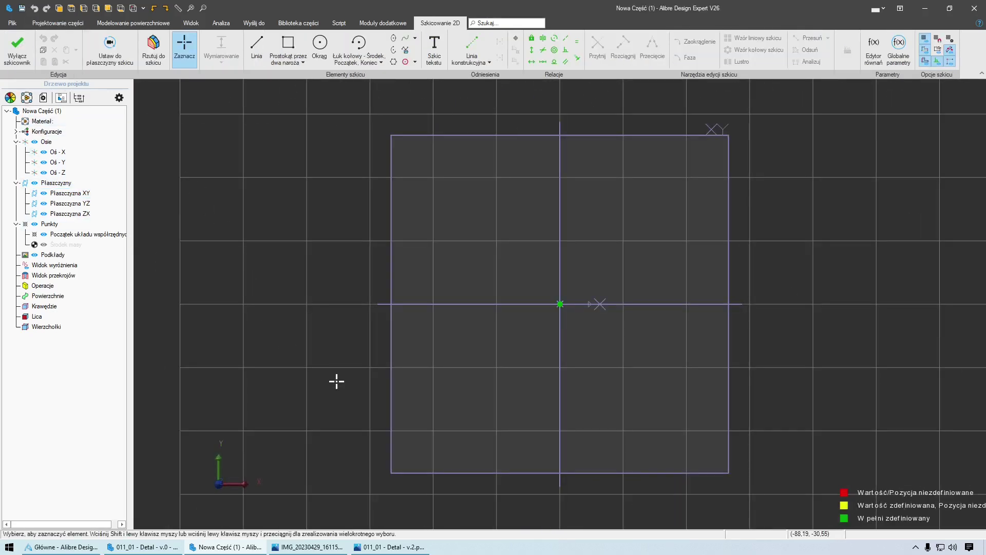
- Sketch a rectangle about 80 mm high with its lower-right corner at the origin, extending up and to the left
scroll(339, 410, "down", 2)
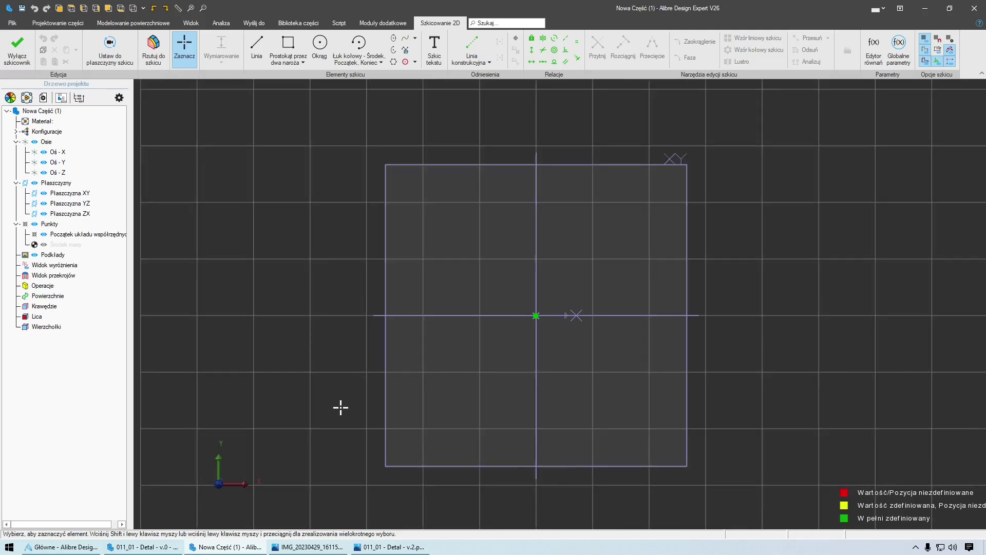
scroll(486, 230, "up", 3)
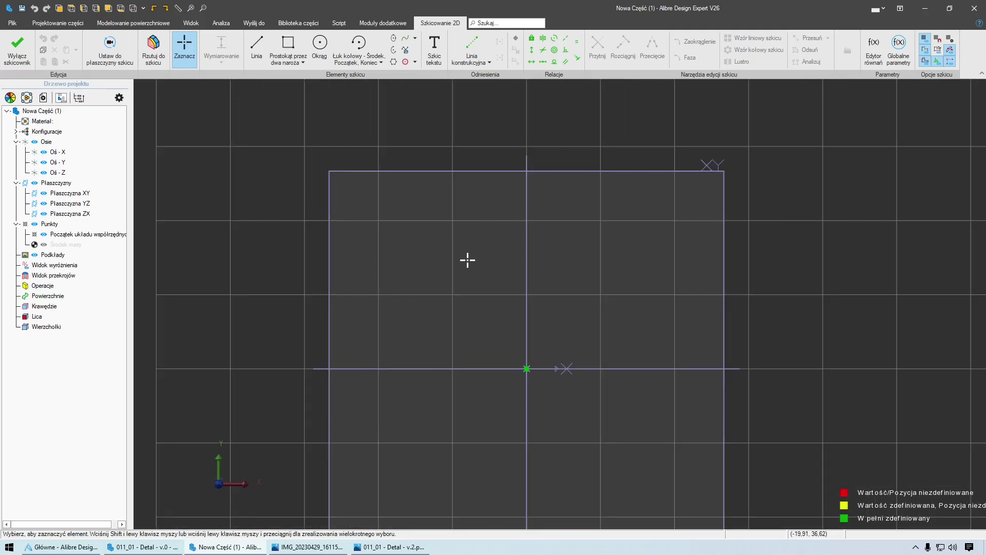
scroll(460, 277, "down", 1)
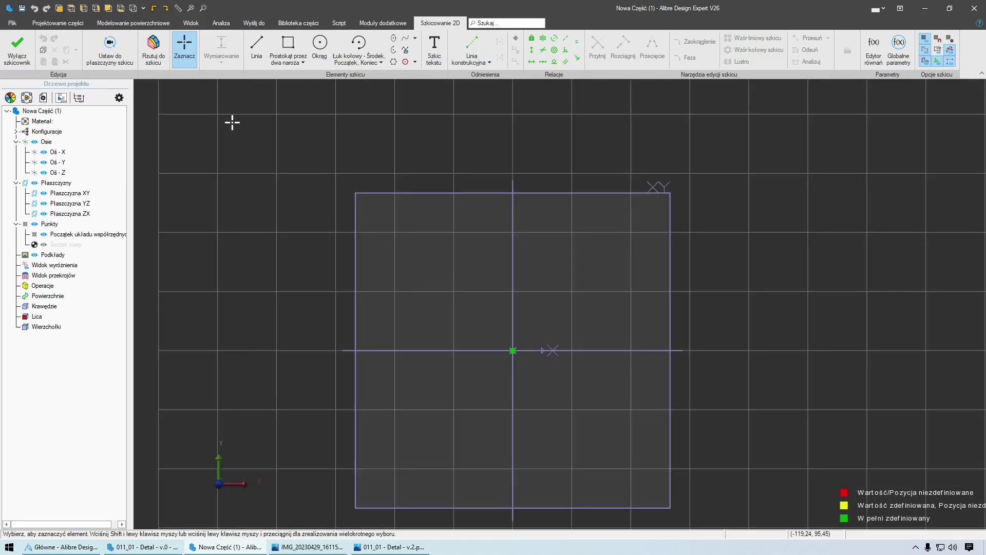
left_click(292, 46)
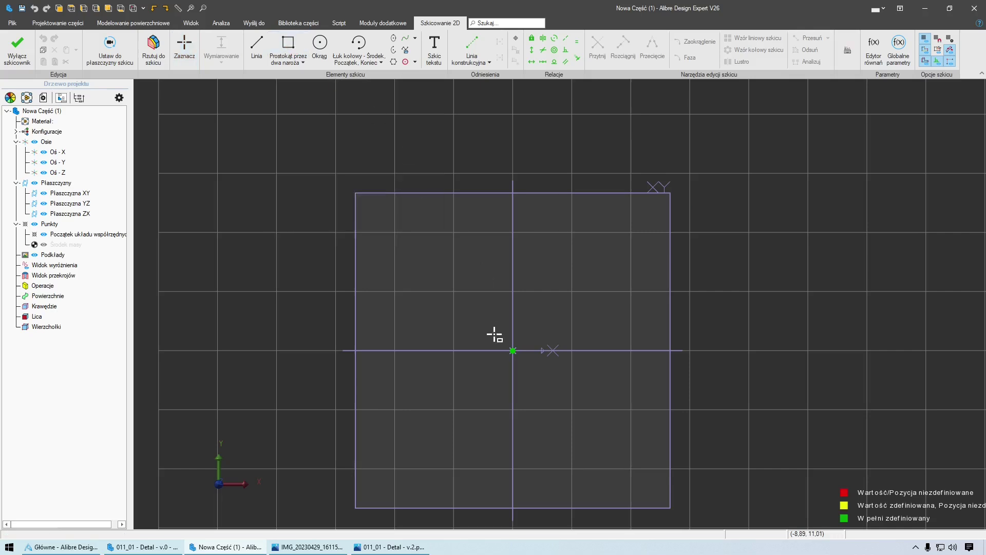
left_click(513, 351)
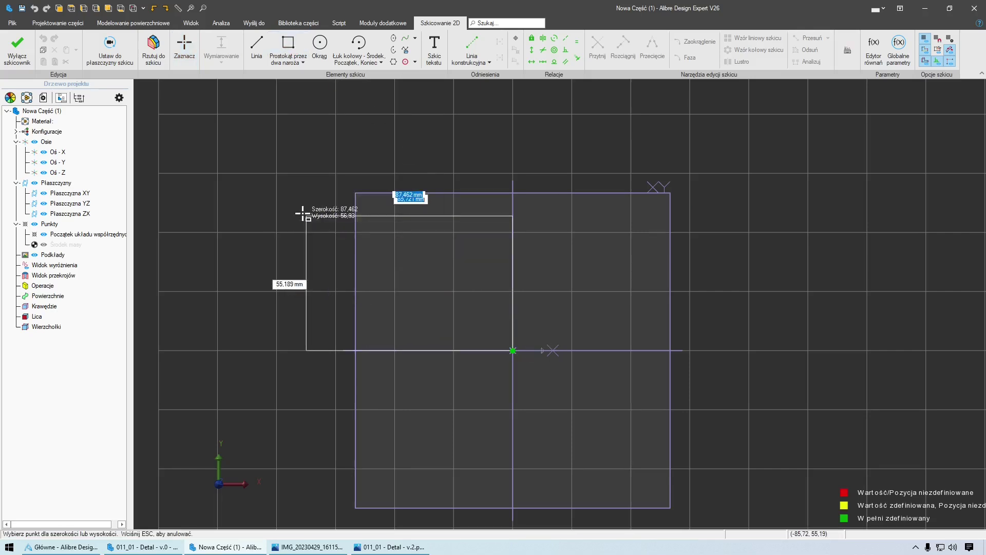
left_click(262, 163)
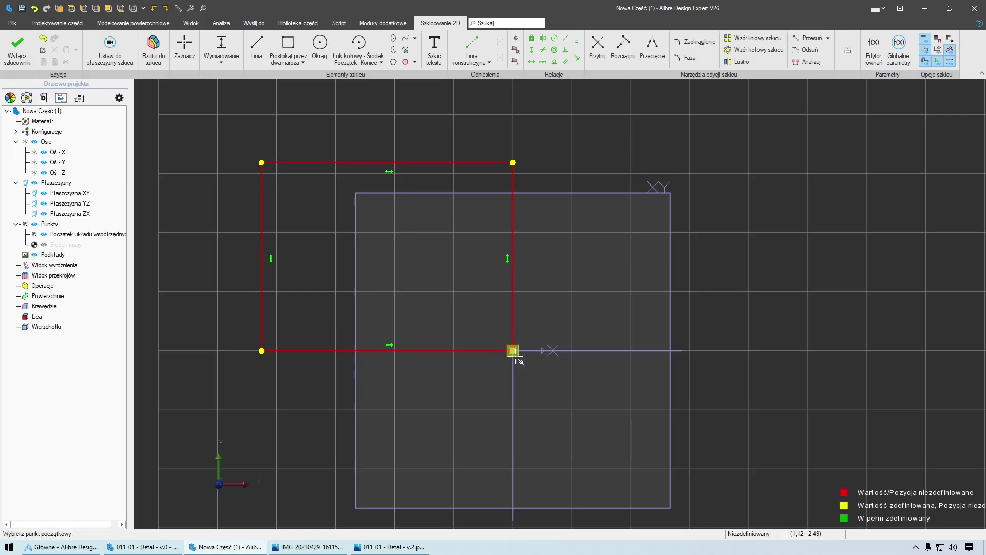
- Draw a diagonal line across the rectangle's upper-left corner and trim away the two corner segments outside it
left_click(257, 45)
left_click(262, 231)
left_click(357, 163)
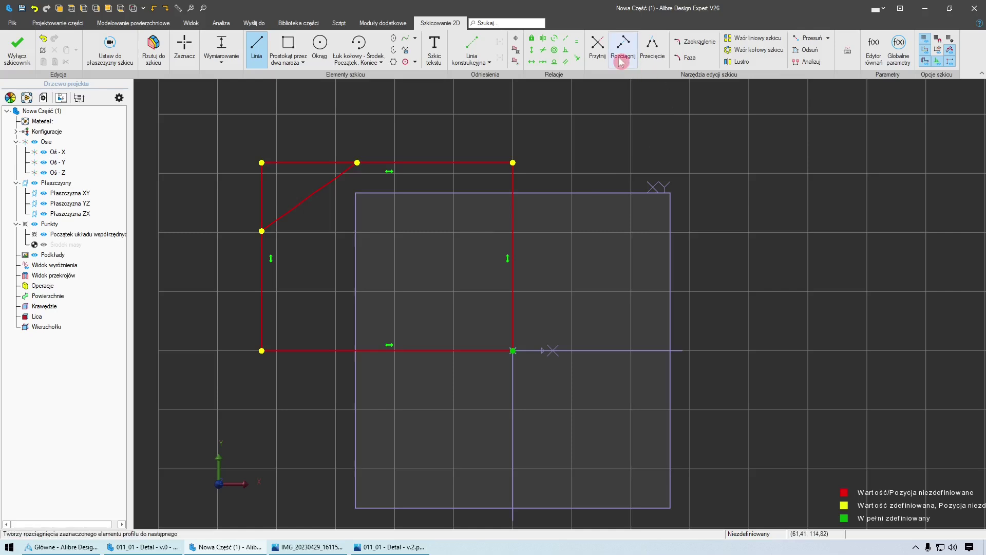
left_click(598, 47)
left_click(284, 162)
left_click(262, 188)
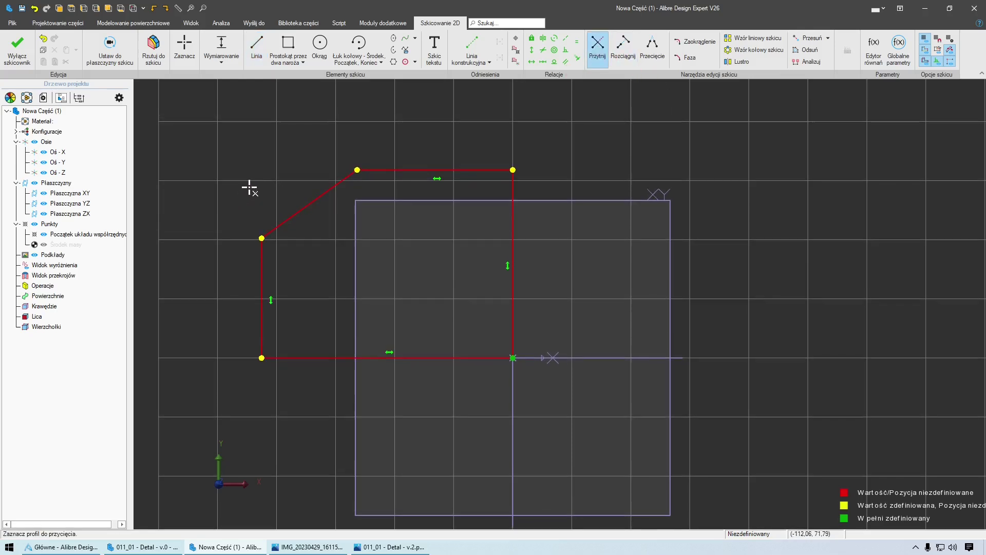
- Dimension the profile's right vertical edge at 61 mm and place the dimension close to the edge
left_click(225, 54)
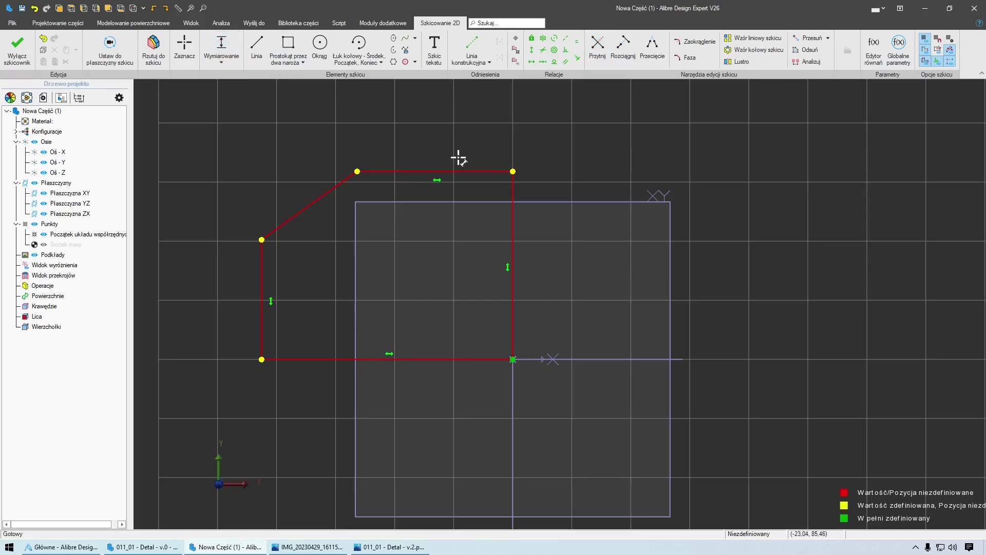
left_click(514, 232)
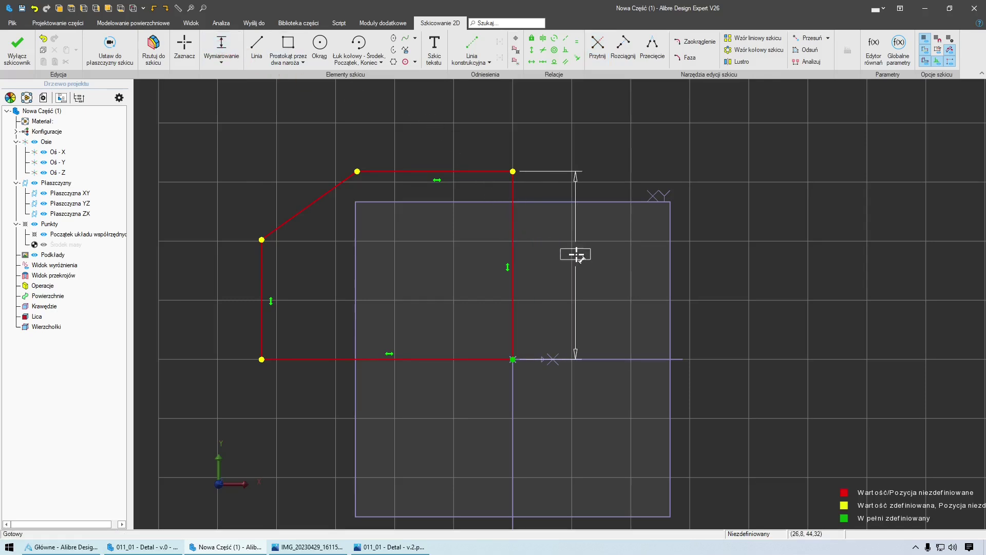
left_click(564, 265)
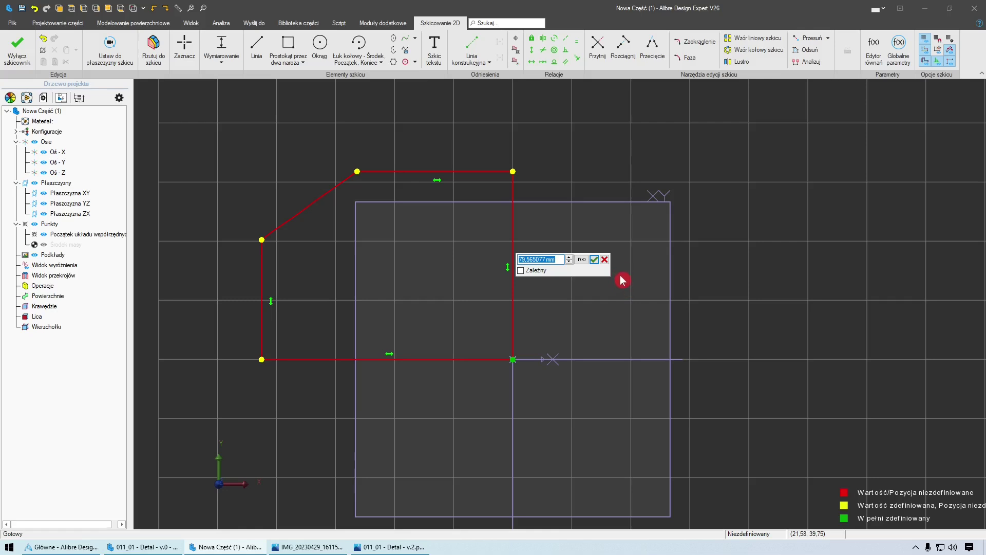
type("61")
key("Return")
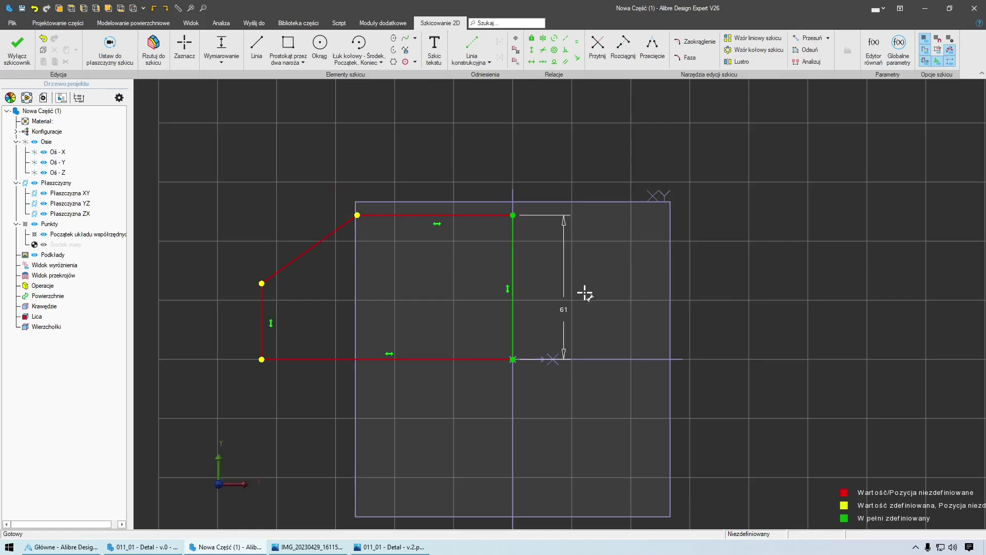
key("Escape")
left_click_drag(564, 312, 540, 288)
- Dimension the profile's bottom edge at 92 mm and place the dimension close below the edge
left_click(226, 52)
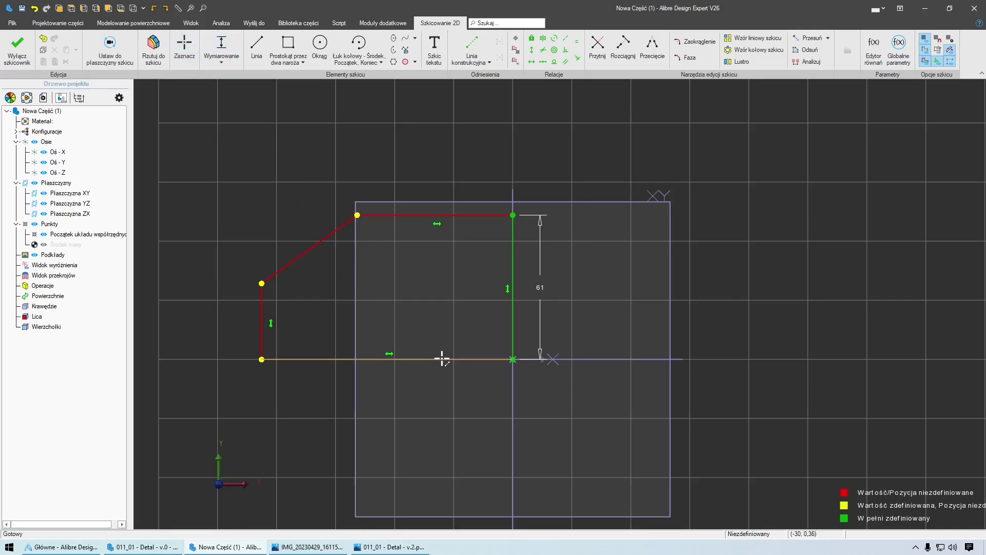
left_click(442, 359)
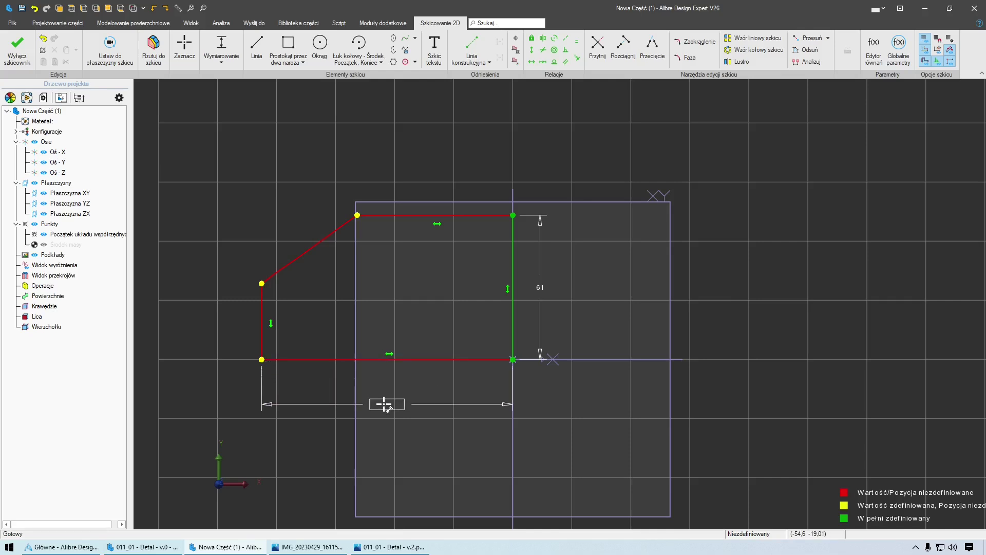
left_click(393, 419)
type("92")
key("Return")
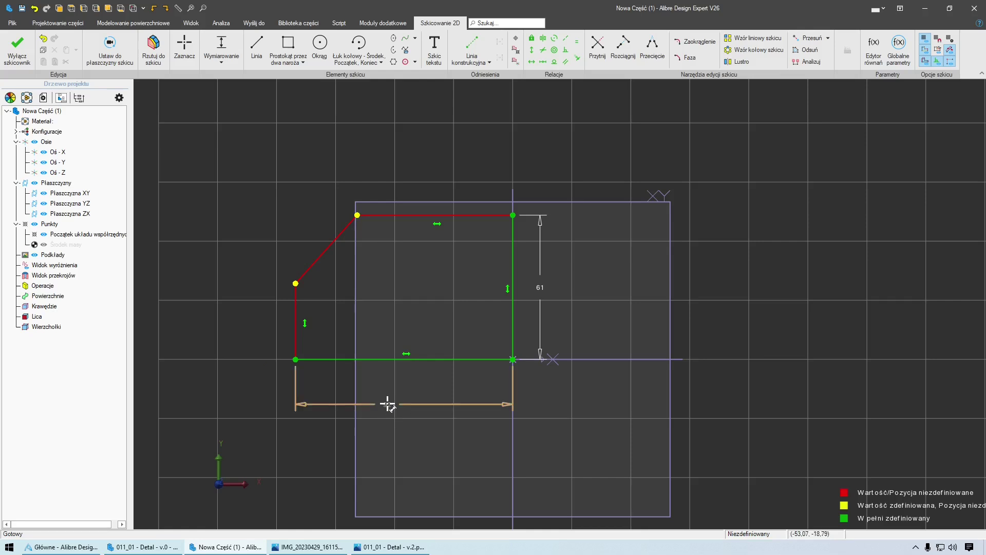
key("Escape")
left_click_drag(411, 398, 410, 392)
- Dimension the profile's left vertical edge at 28 mm
left_click(230, 48)
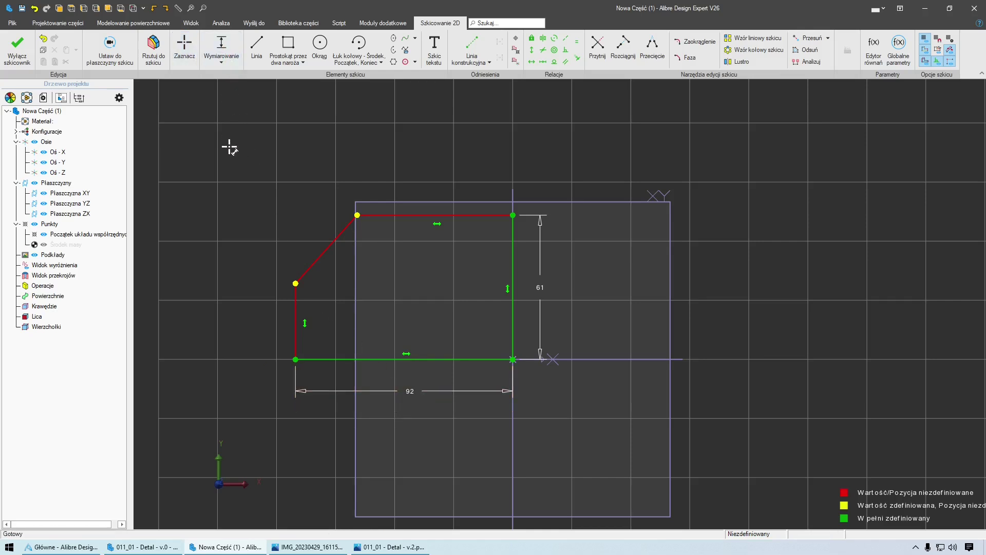
left_click(296, 310)
left_click(265, 334)
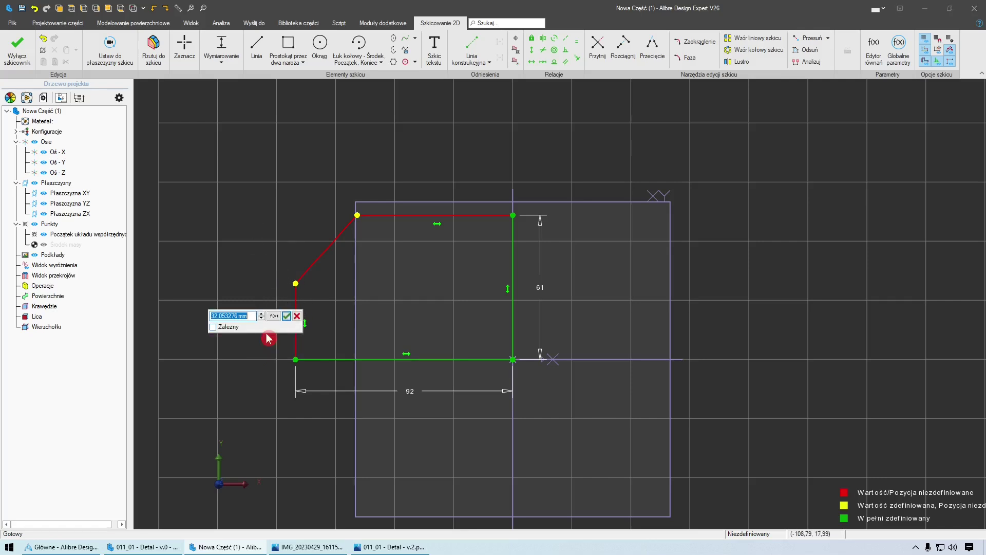
type("28")
key("Return")
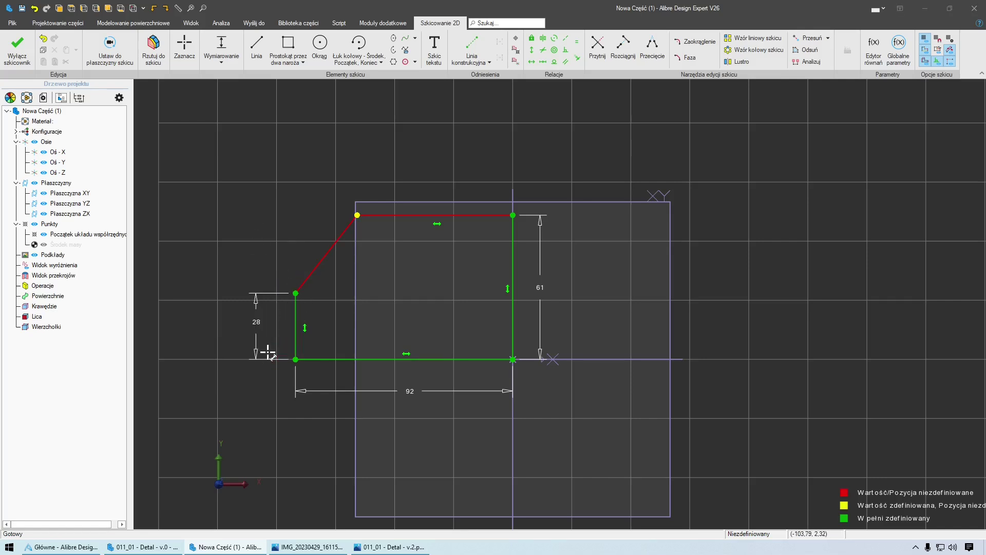
- Dimension the profile's top edge at 57 mm and adjust the placement of the 57 and 61 mm dimensions
left_click(455, 216)
left_click(463, 194)
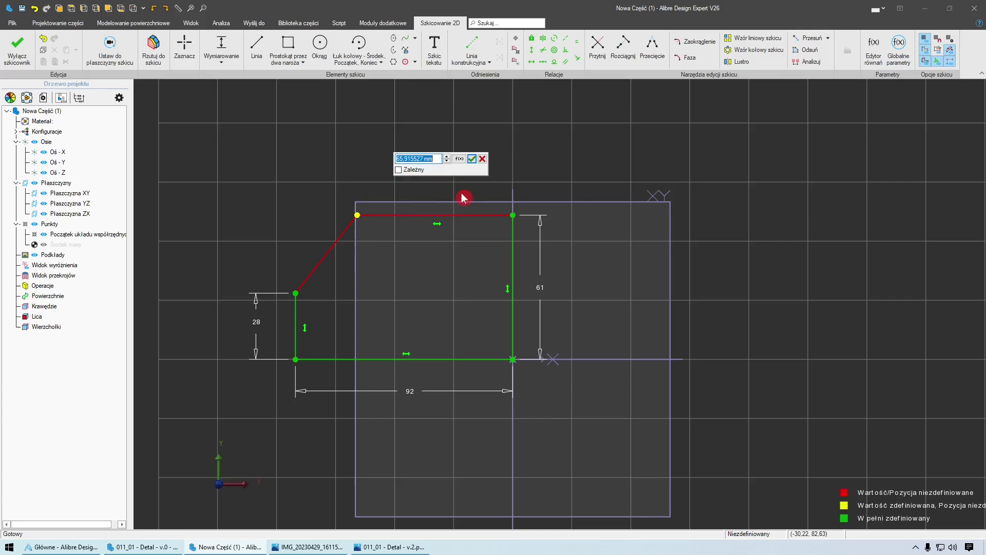
type("57")
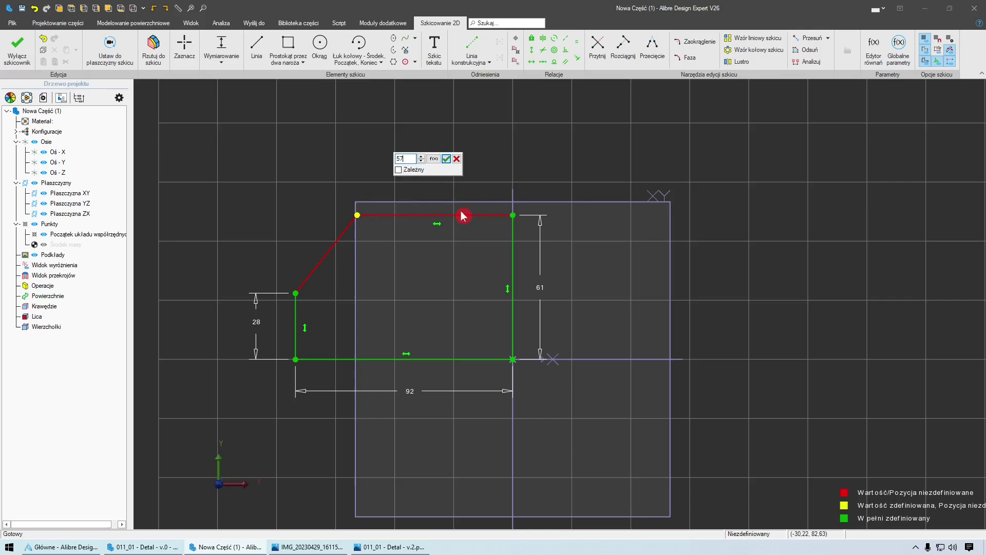
key("Return")
key("Escape")
left_click_drag(463, 165, 448, 185)
left_click_drag(540, 290, 548, 291)
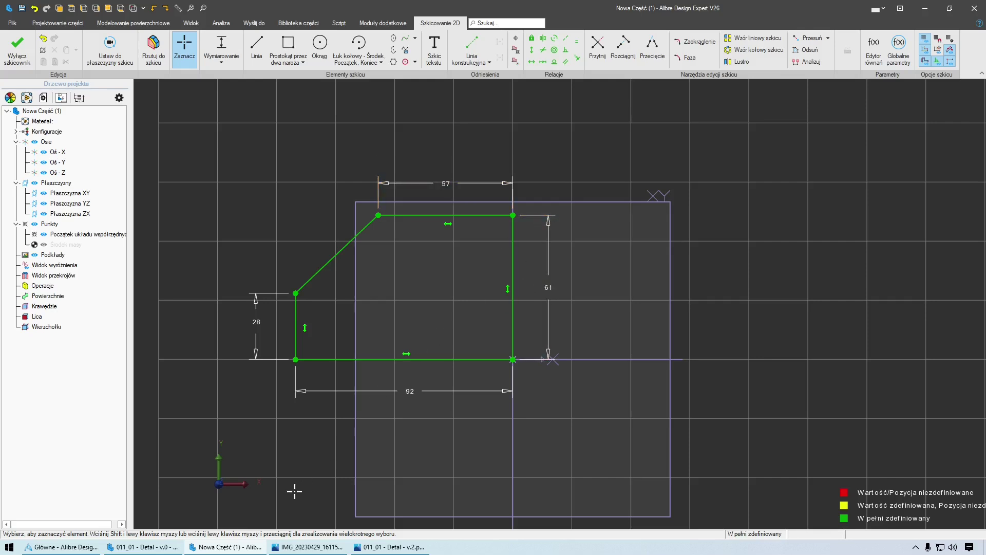
- Examine the finished 011_01 - Detal part from several sides and return to the new part
left_click(180, 546)
middle_click_drag(419, 383, 687, 402)
middle_click_drag(507, 285, 224, 549)
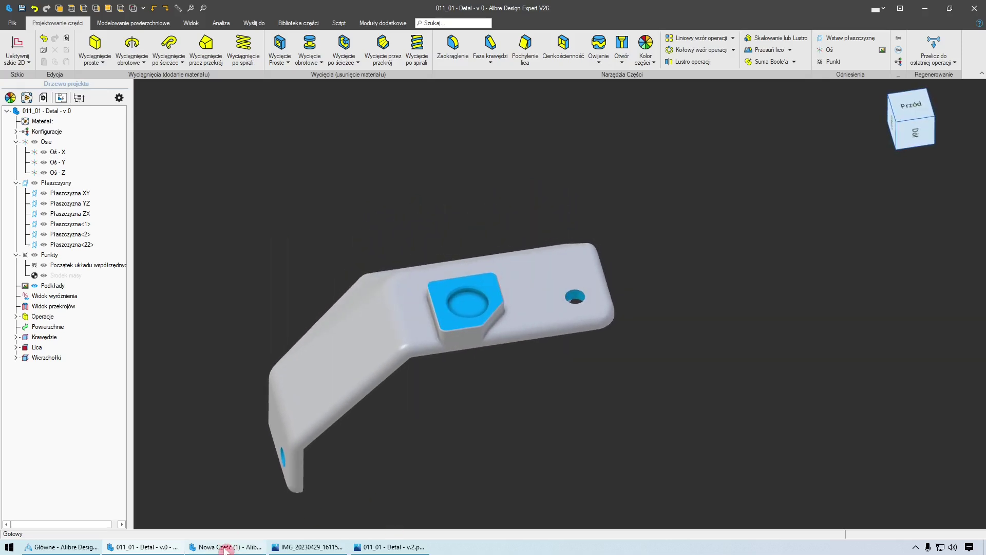
left_click(225, 548)
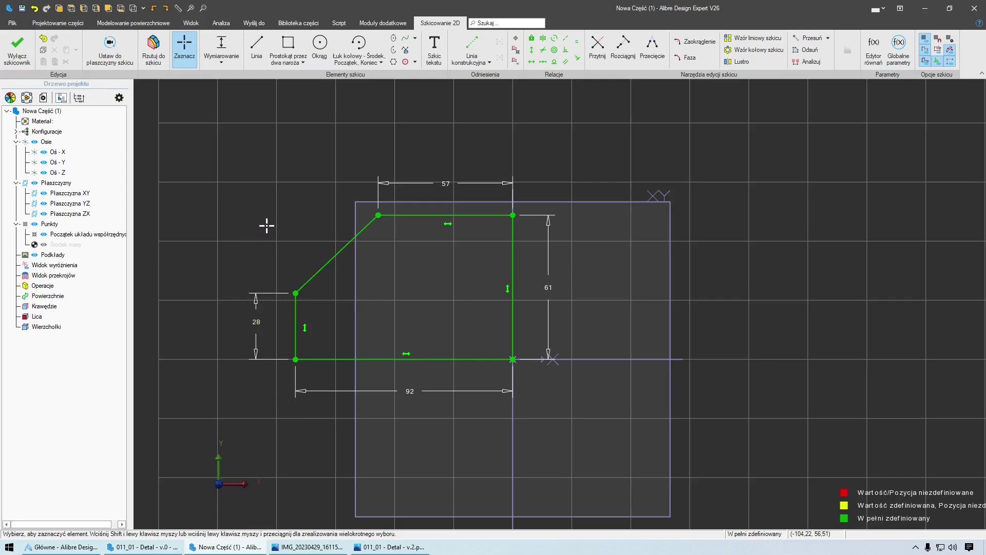
- Finish the base sketch and start inserting a reference plane offset from the XY plane
scroll(335, 200, "up", 1)
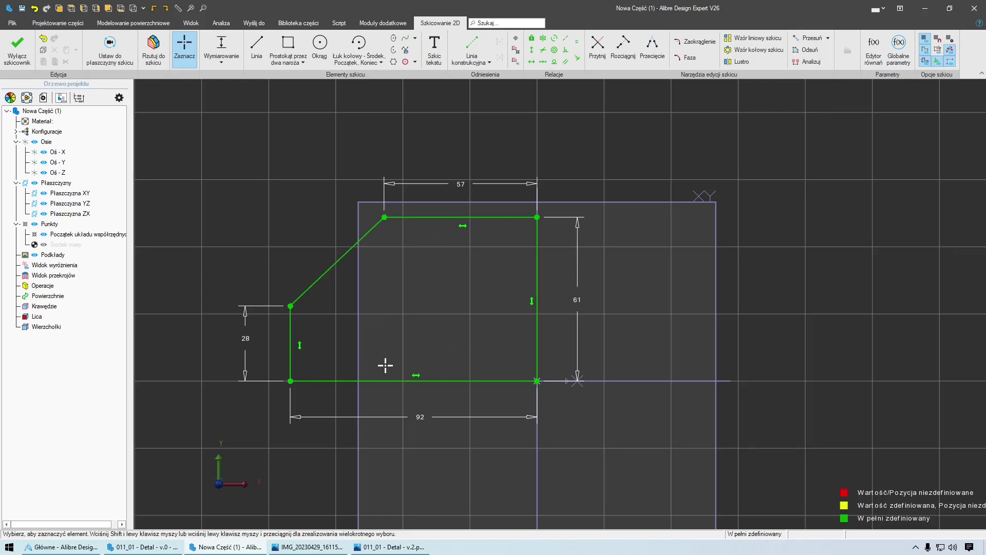
left_click(17, 51)
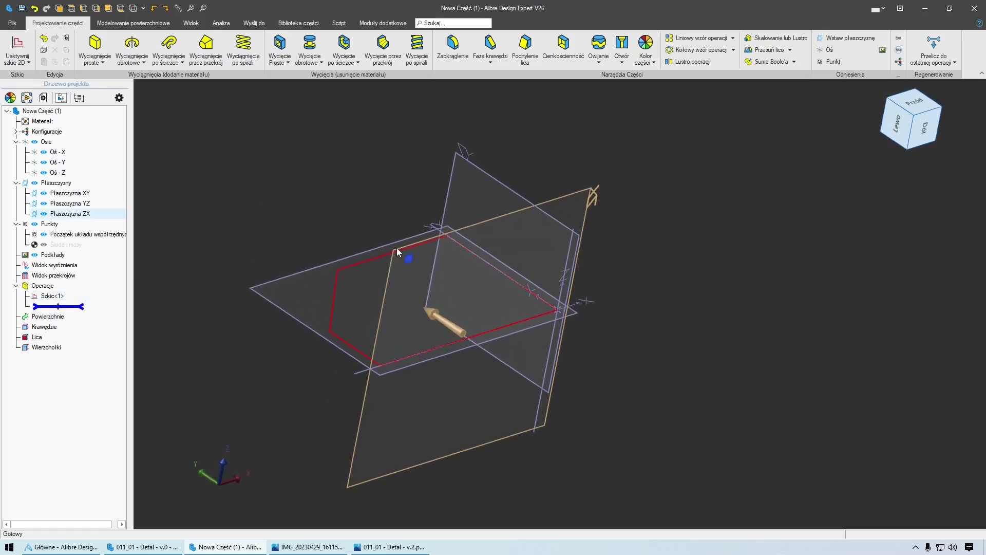
left_click(850, 38)
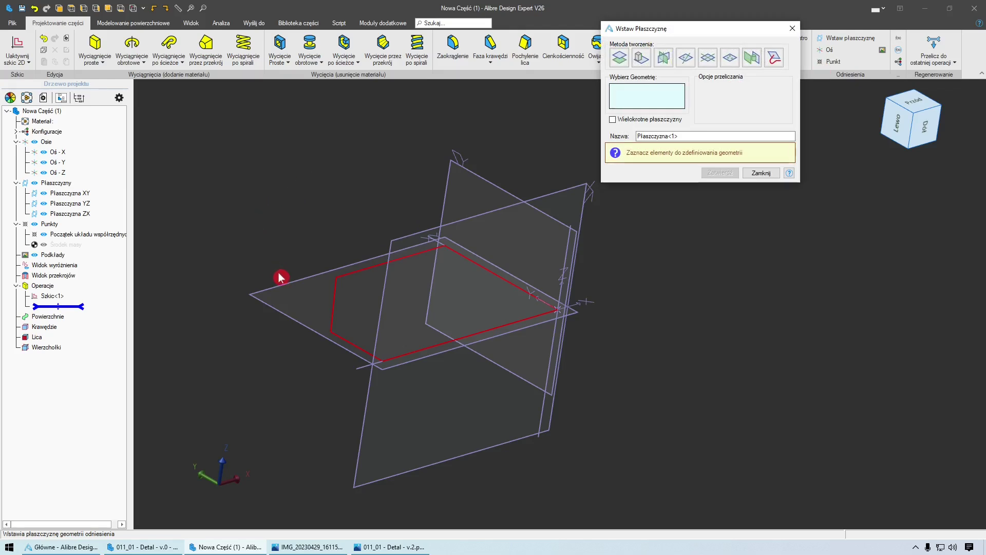
middle_click_drag(286, 285, 287, 293)
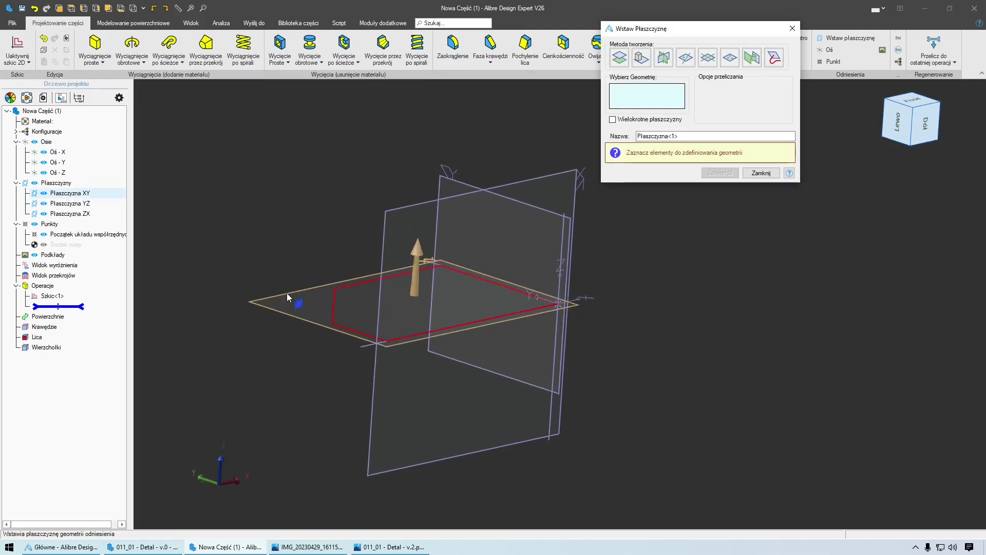
scroll(288, 293, "up", 2)
left_click(278, 291)
left_click(278, 291)
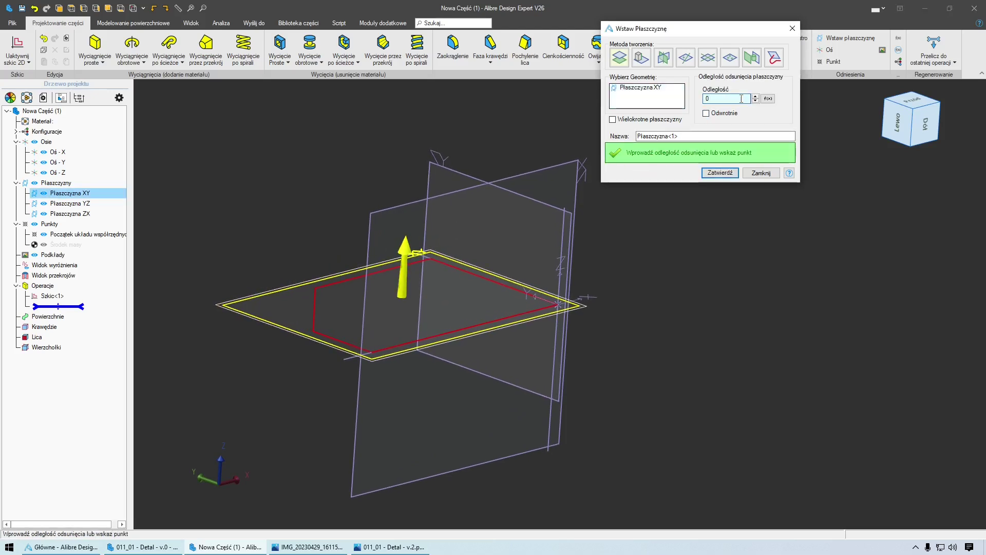
left_click_drag(722, 98, 686, 107)
middle_click_drag(688, 230, 677, 231)
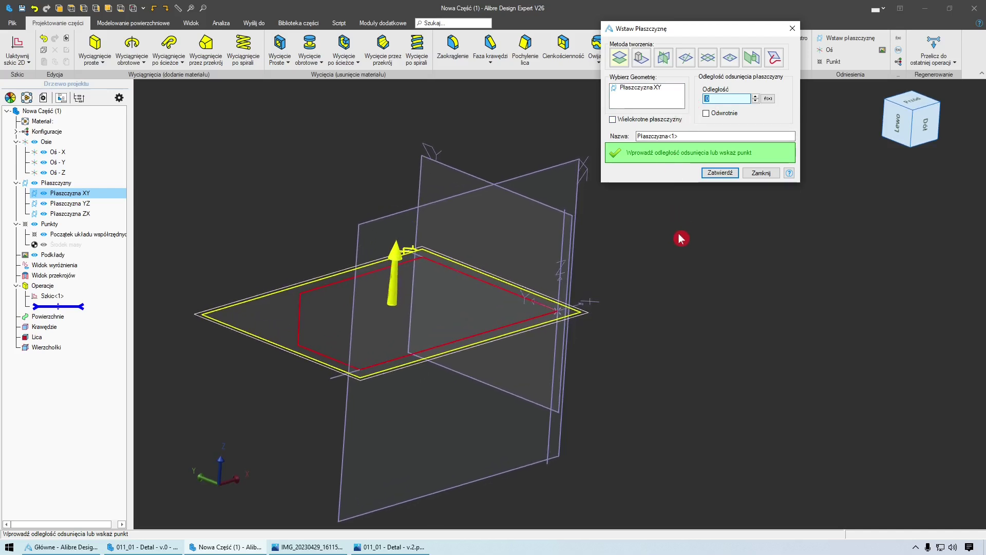
- Name the new plane "I stopień", set its offset distance above the XY plane and create it
left_click(683, 136)
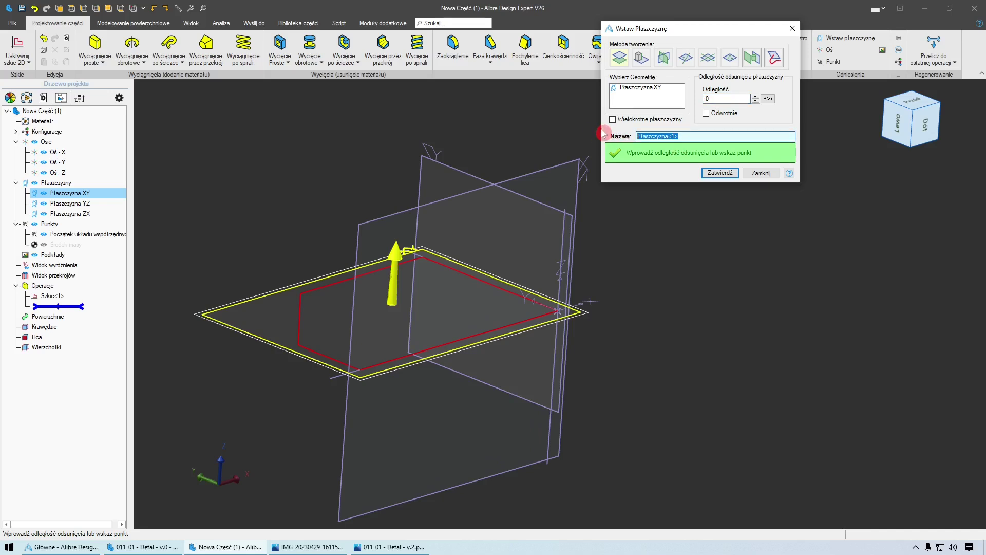
type("I stopień")
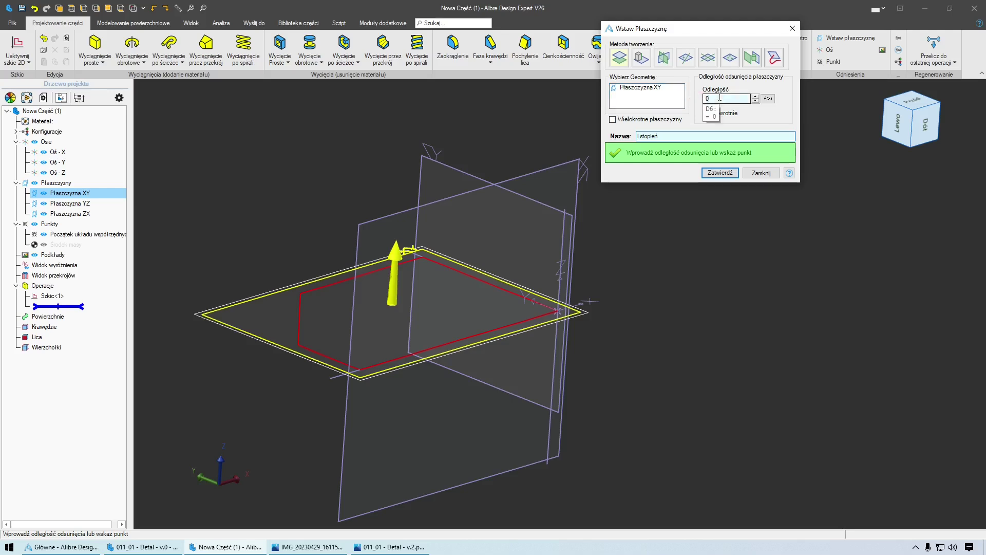
left_click(728, 98)
left_click_drag(712, 97, 696, 99)
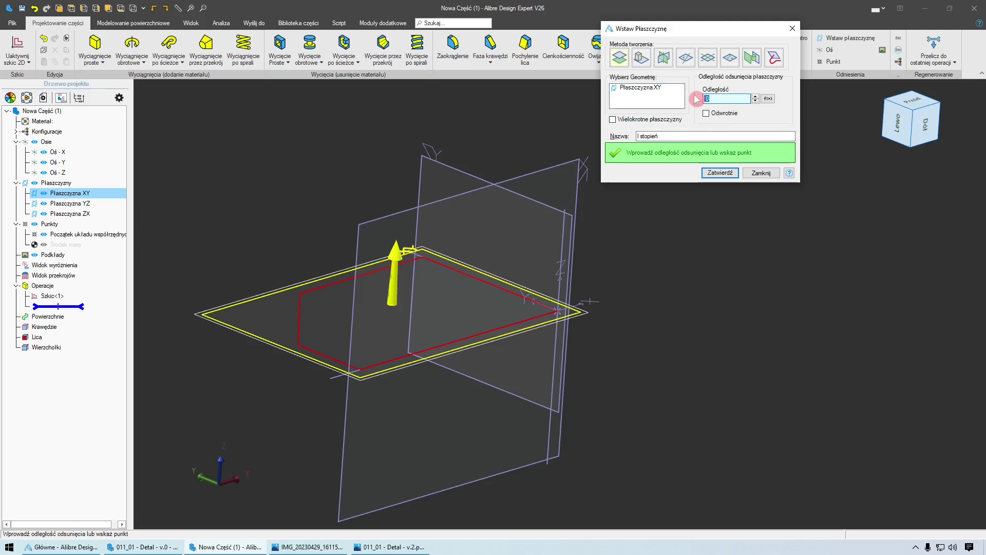
left_click(672, 135)
left_click(718, 173)
left_click(778, 176)
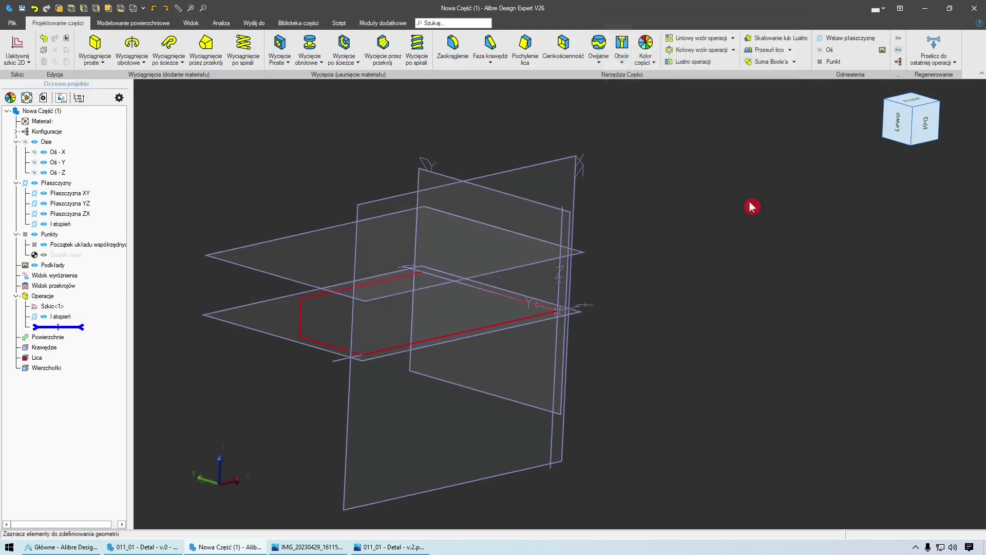
- Start a 2D sketch on the I stopień plane
left_click(550, 261)
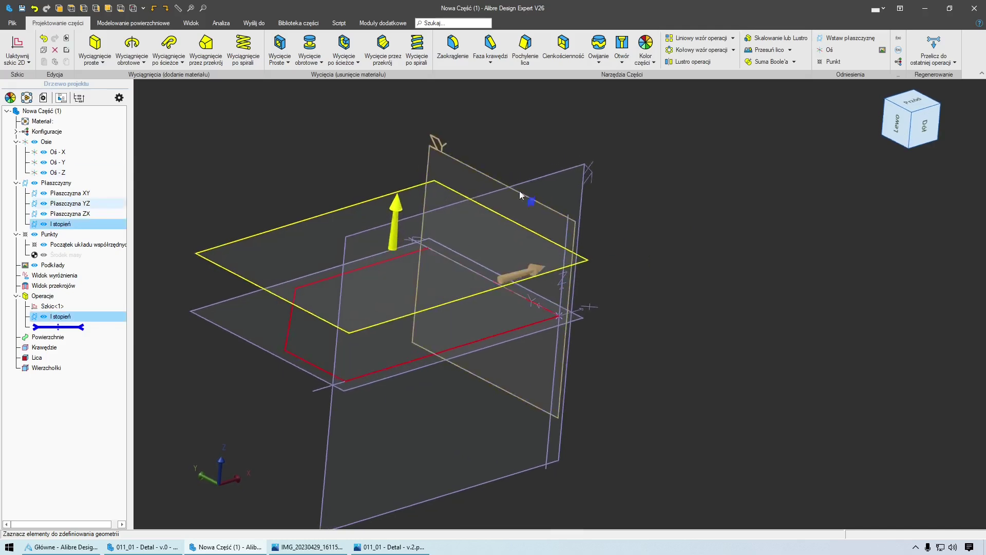
left_click(17, 49)
scroll(341, 239, "down", 3)
mouse_move(350, 289)
middle_mouse_down()
mouse_move(339, 304)
mouse_move(316, 297)
middle_mouse_up()
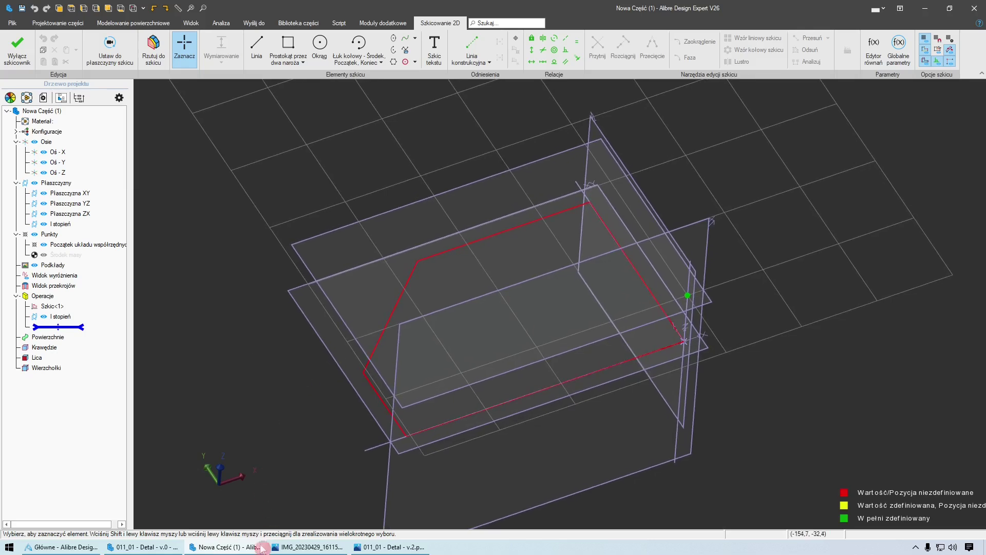
- Inspect the lower bent end of the reference part 011_01 - Detal, and go back to the open sketch
left_click(174, 548)
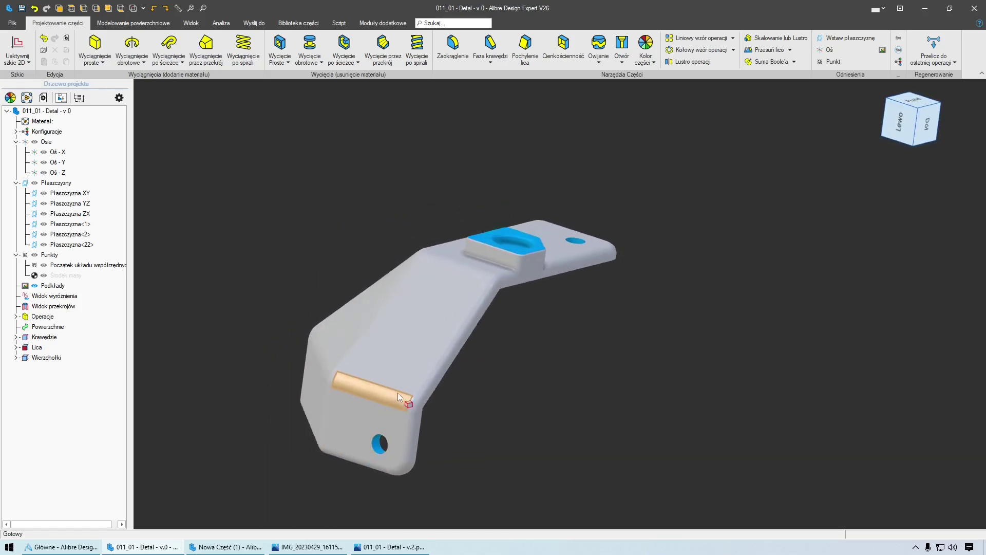
middle_click_drag(353, 436, 442, 304)
mouse_move(486, 347)
middle_mouse_down()
mouse_move(431, 451)
mouse_move(316, 413)
middle_mouse_up()
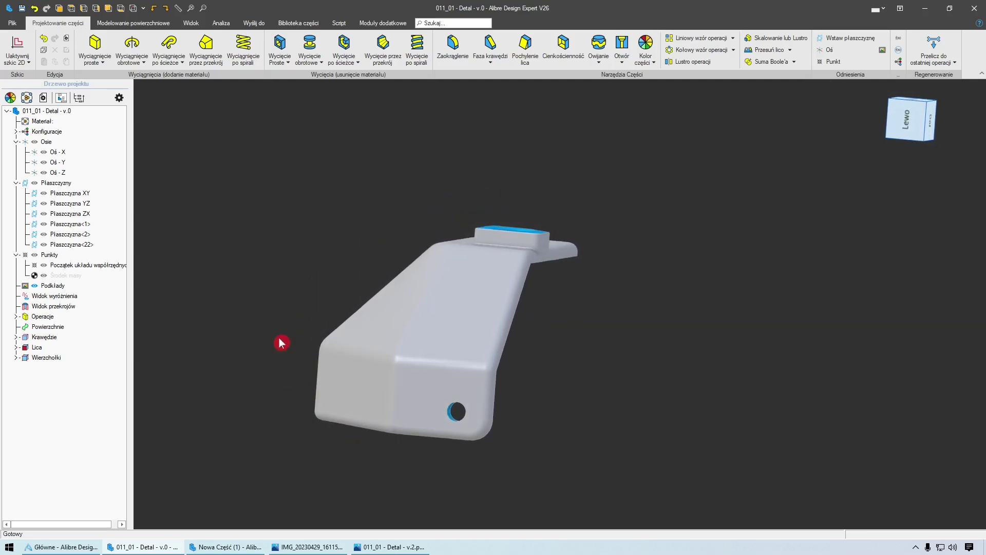
left_click(228, 547)
- Project the base profile Szkic<1> into the sketch, keeping the element type and linking it to the source geometry, and finish the sketch
left_click(292, 61)
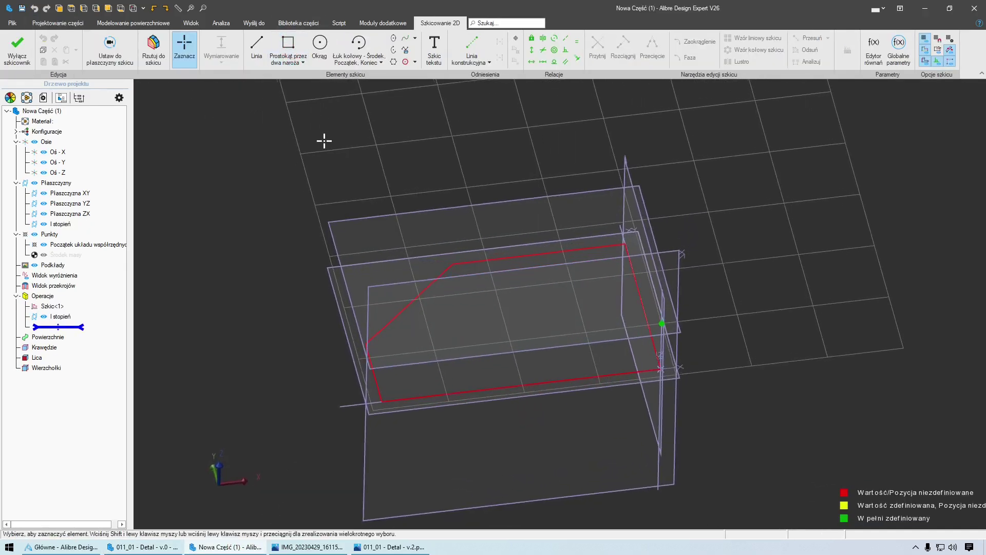
middle_click_drag(337, 281, 403, 306)
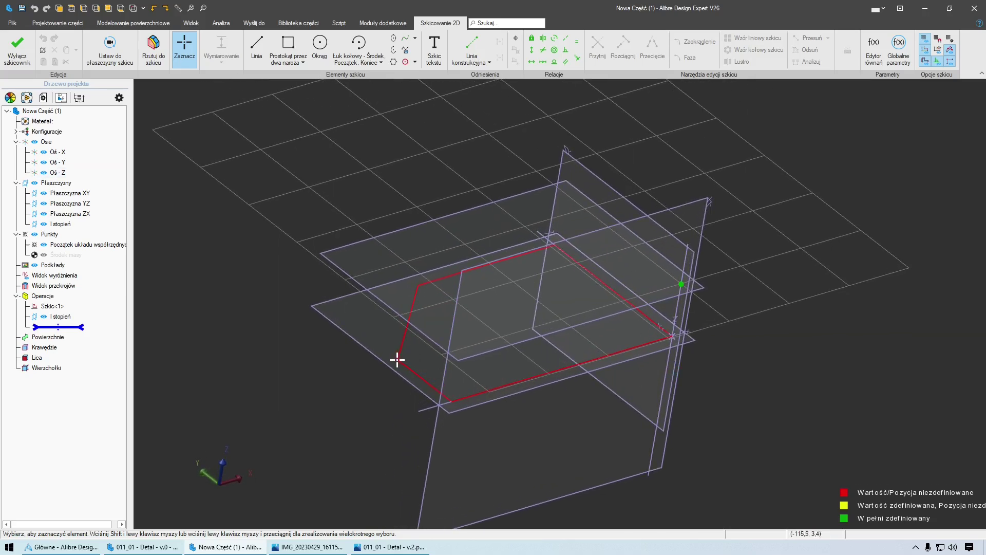
middle_click_drag(412, 255, 282, 190)
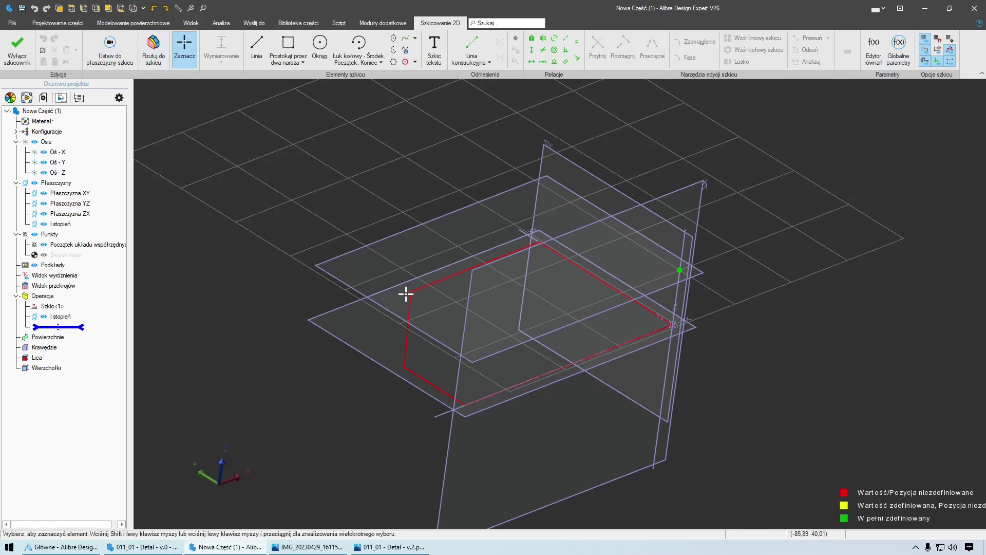
left_click(153, 52)
middle_click_drag(311, 178, 359, 236)
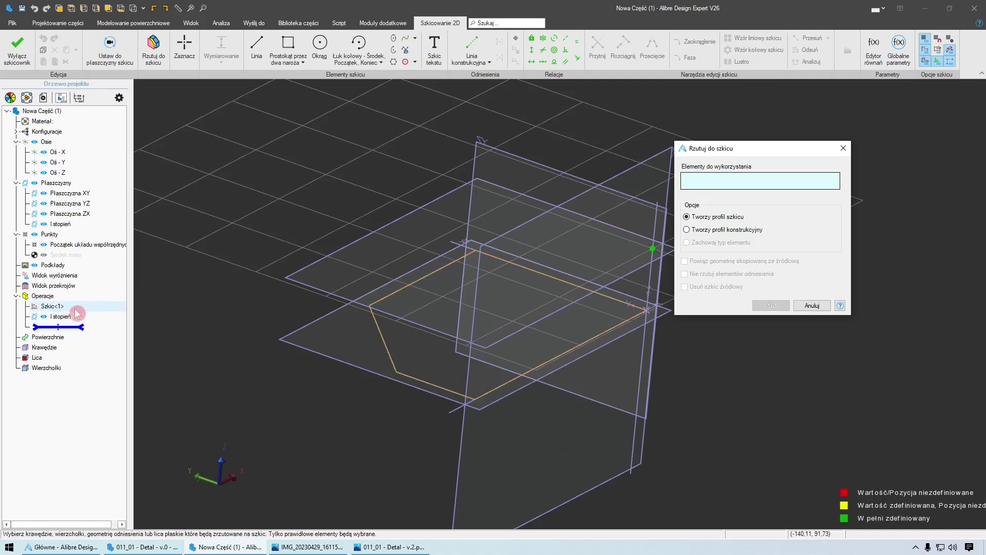
left_click(50, 306)
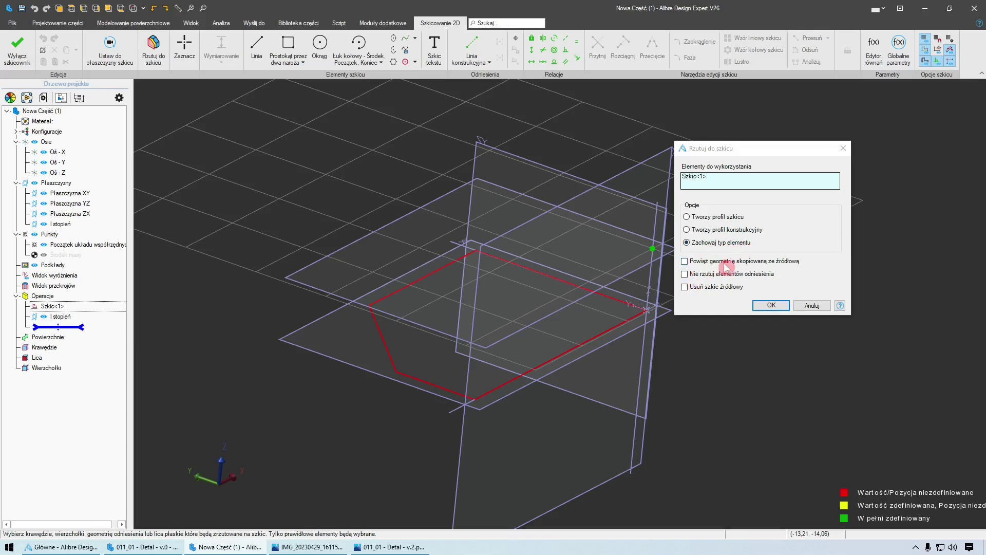
left_click(782, 260)
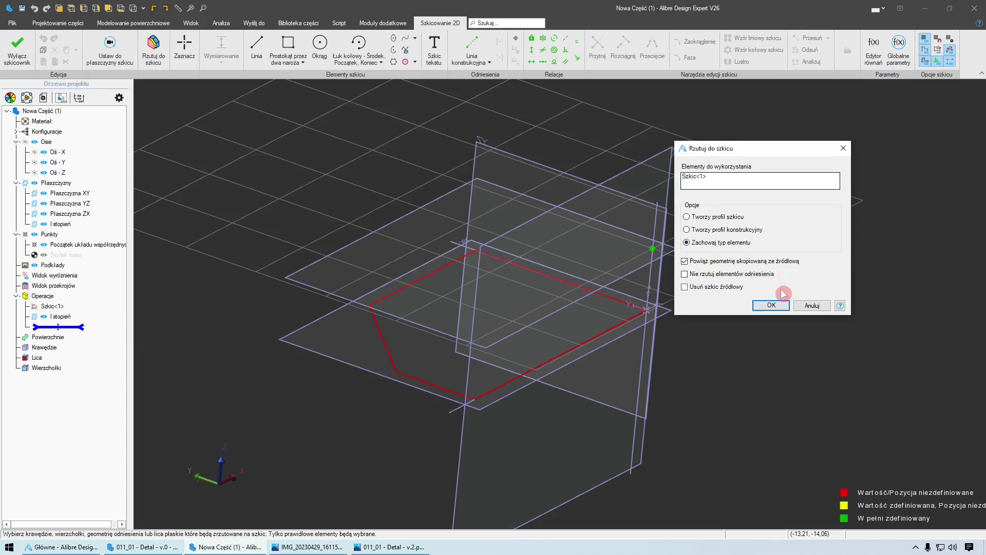
left_click(773, 306)
mouse_move(721, 312)
middle_mouse_down()
mouse_move(361, 339)
mouse_move(379, 322)
middle_mouse_up()
middle_click_drag(415, 377, 300, 251)
middle_click_drag(383, 300, 450, 353)
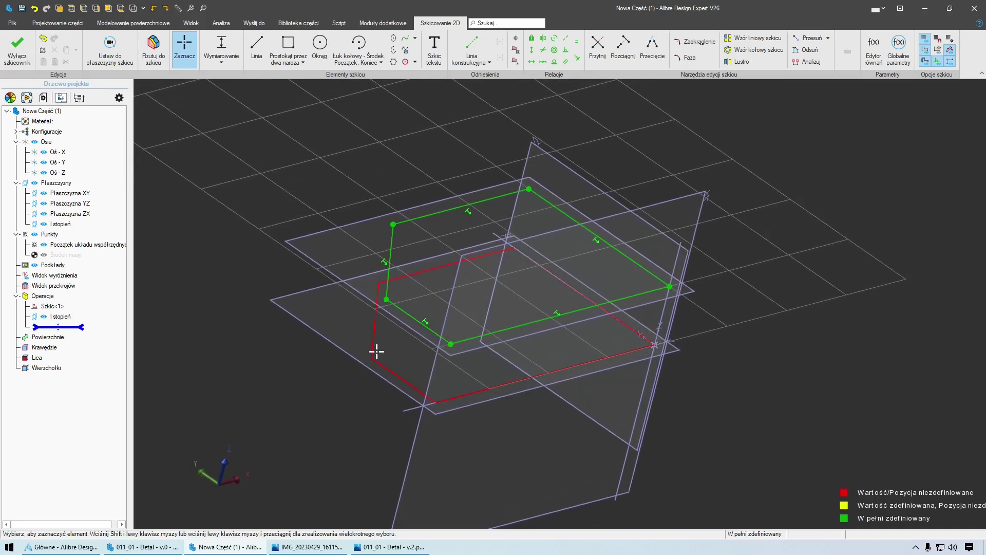
left_click(17, 47)
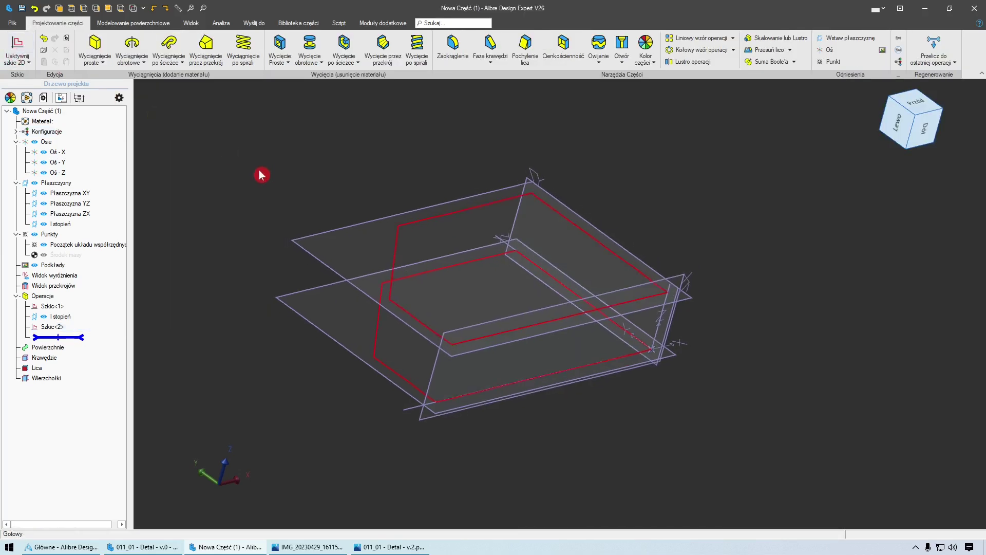
- Move the I stopień plane ahead of Szkic<1> in the operation history
left_click_drag(54, 307, 61, 316)
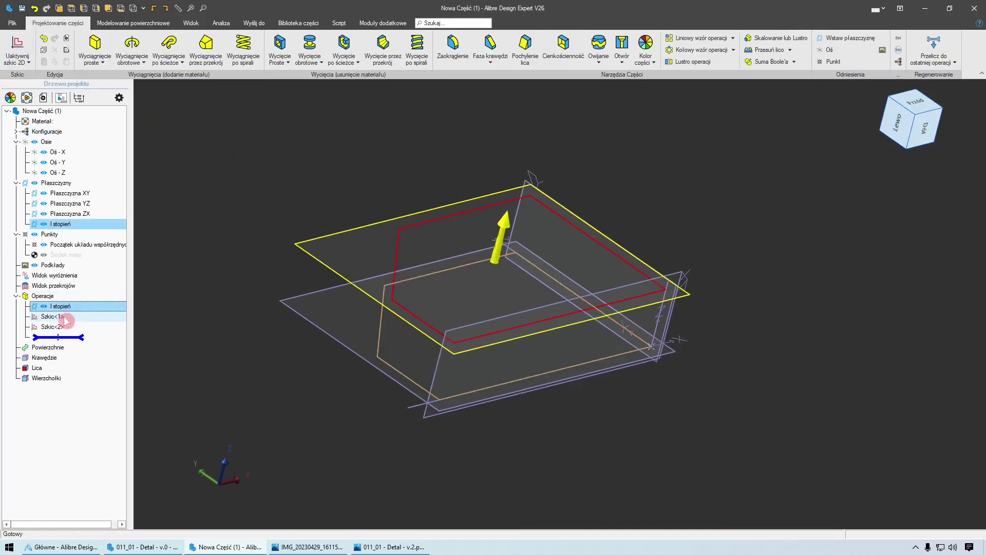
- Set the upper edge dimension of the base profile Szkic<1> to 5 mm, finish the sketch and check the linked profile on I stopień
right_click(60, 318)
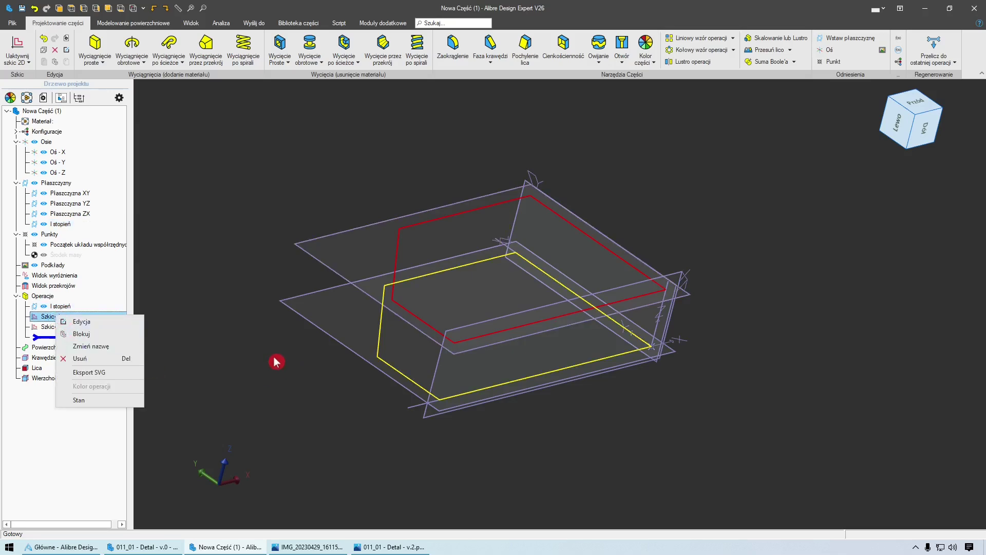
left_click(288, 366)
right_click(65, 320)
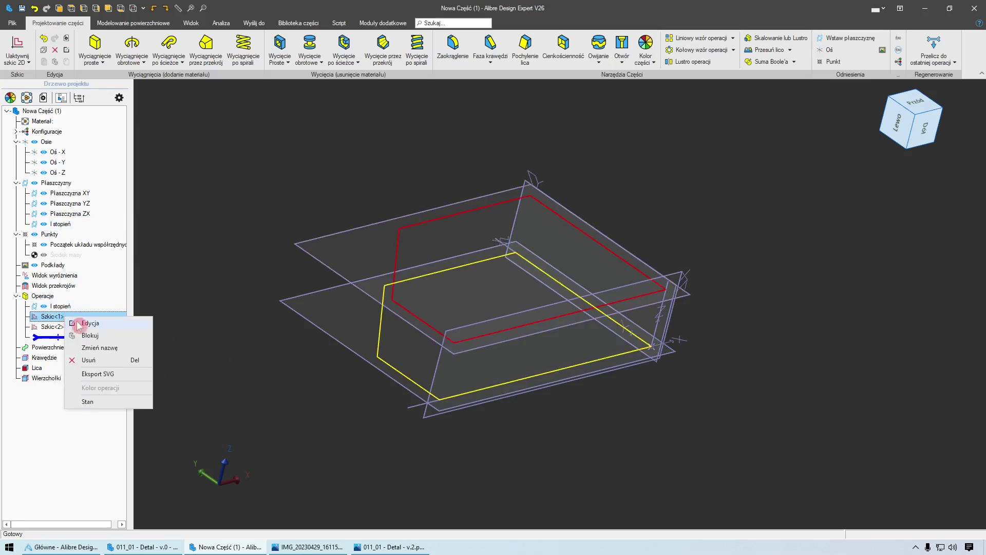
left_click(93, 323)
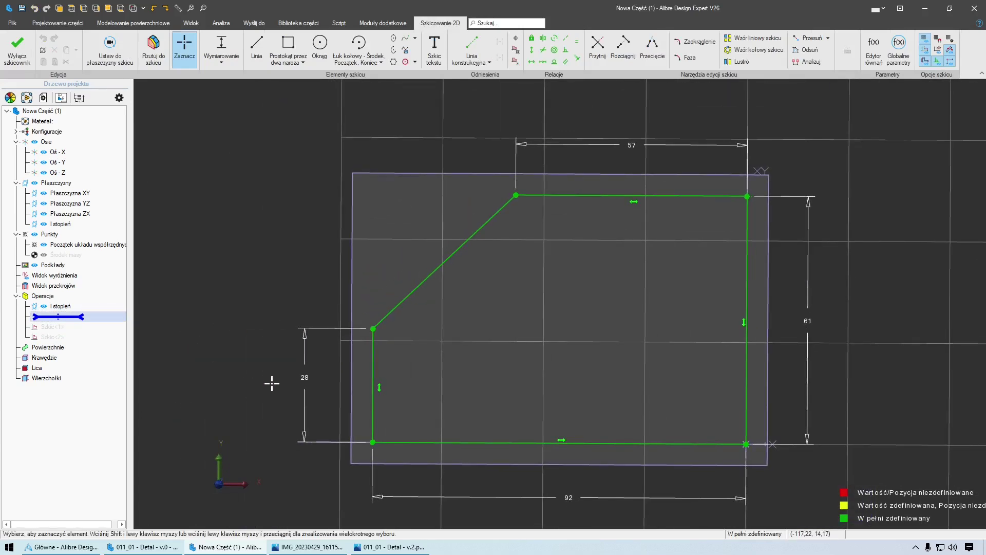
double_click(620, 173)
type("5")
key("Return")
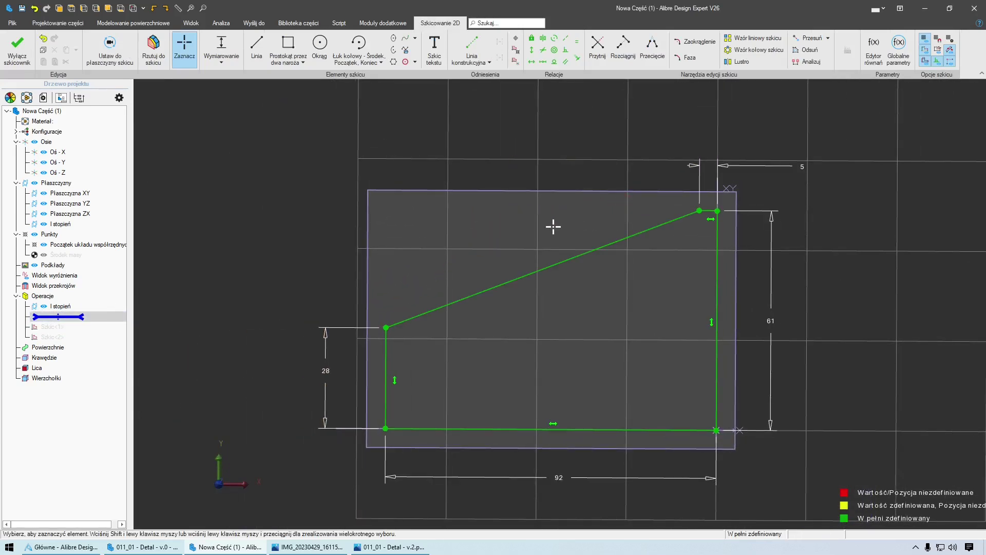
left_click(17, 48)
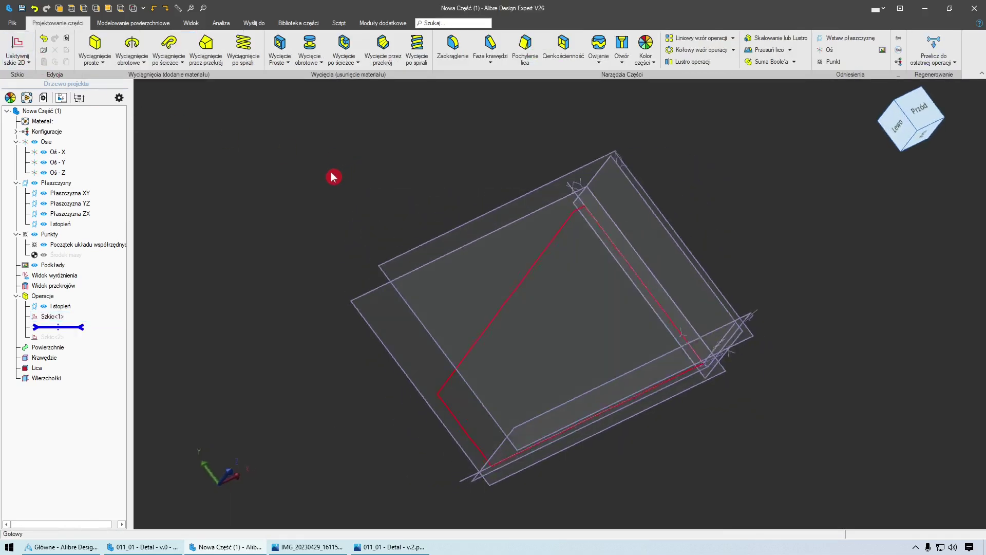
left_click(310, 183)
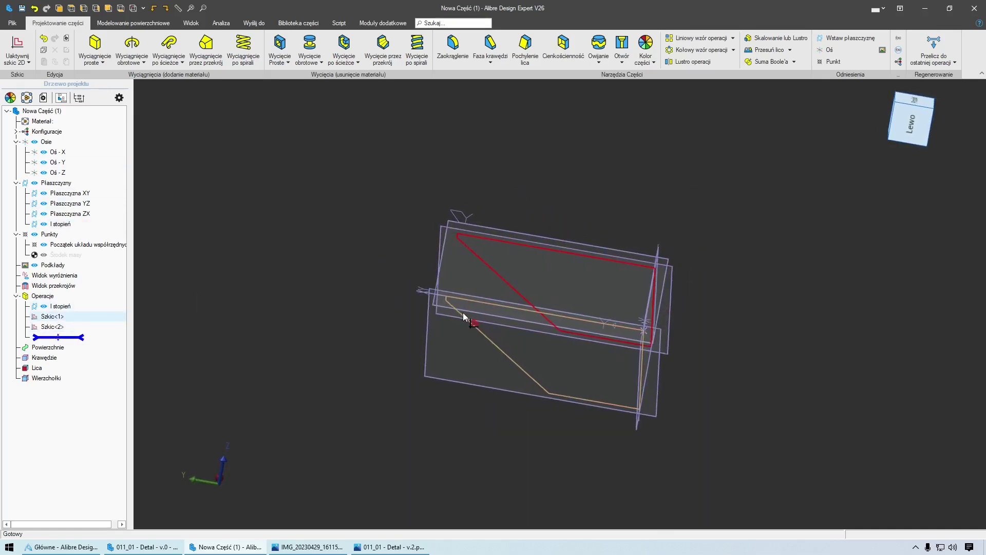
mouse_move(462, 305)
middle_mouse_down()
mouse_move(495, 254)
mouse_move(532, 260)
mouse_move(421, 226)
middle_mouse_up()
middle_click_drag(336, 192, 392, 280)
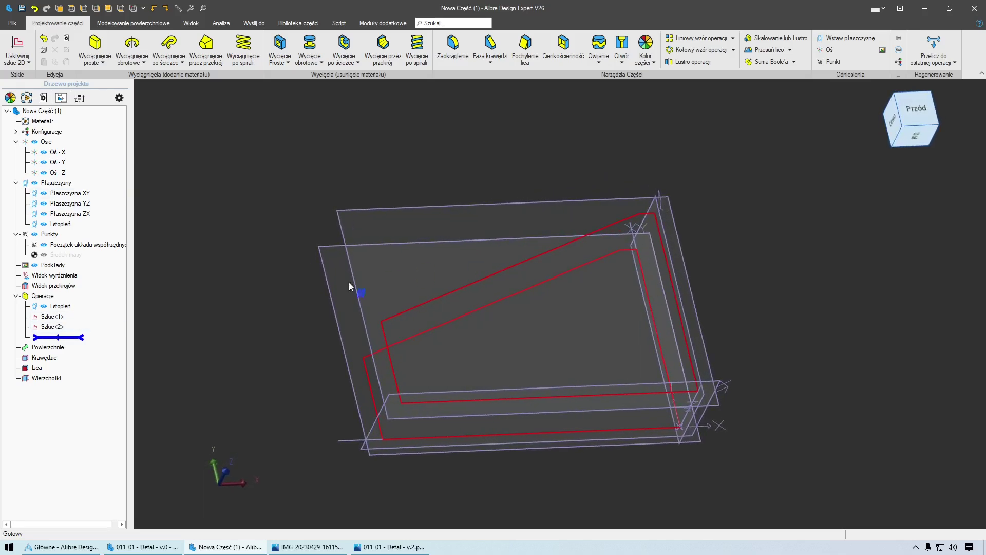
- Restore the upper edge dimension of Szkic<1> to 57 mm and finish the sketch
right_click(66, 320)
left_click(86, 324)
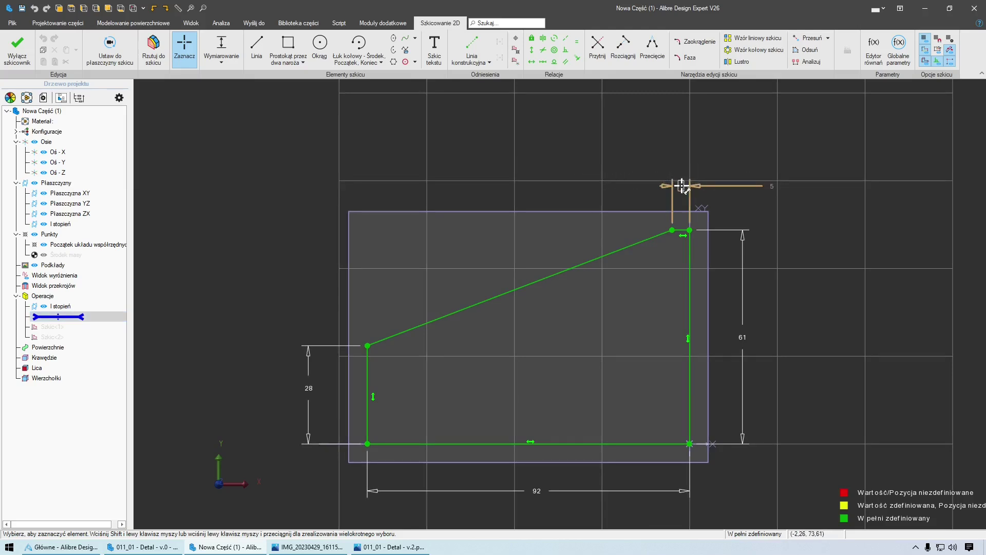
double_click(681, 186)
type("5")
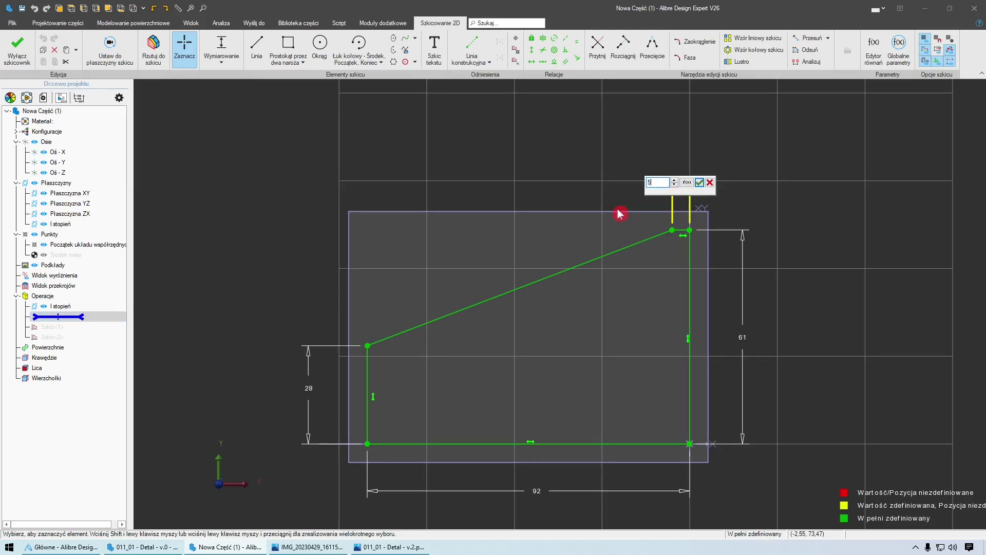
type("7")
key("Return")
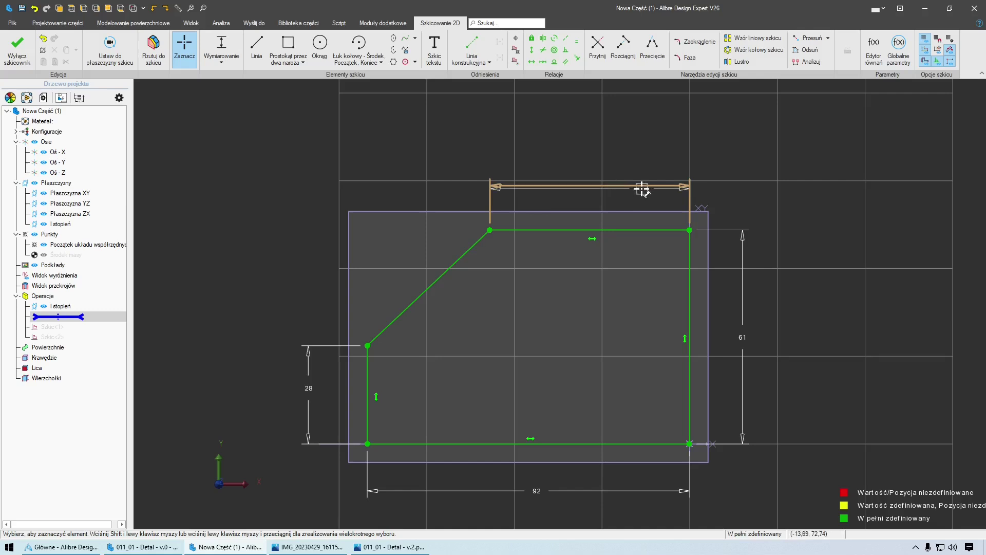
left_click(30, 65)
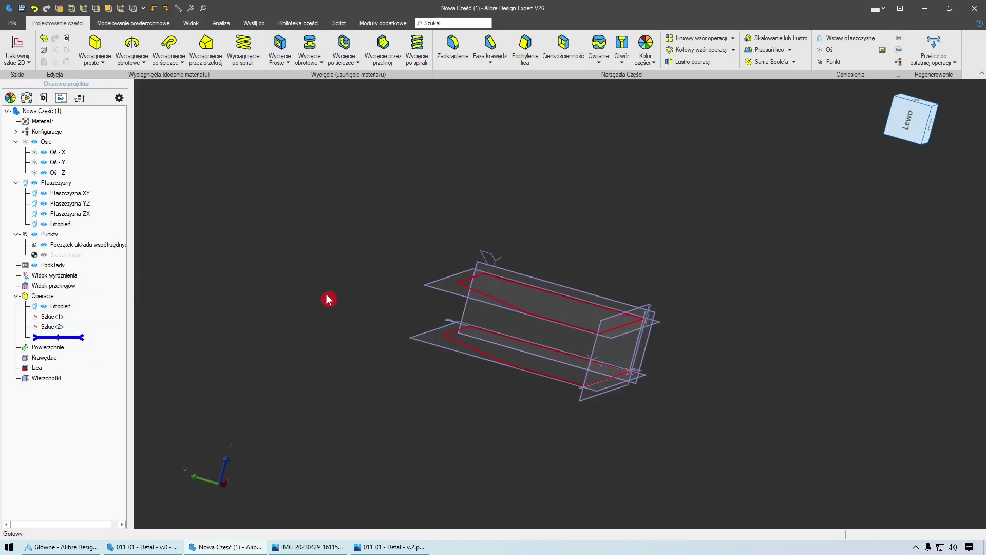
- Create a reference plane named "II stopień" offset 54 mm above the XY plane
middle_click_drag(327, 310, 336, 210)
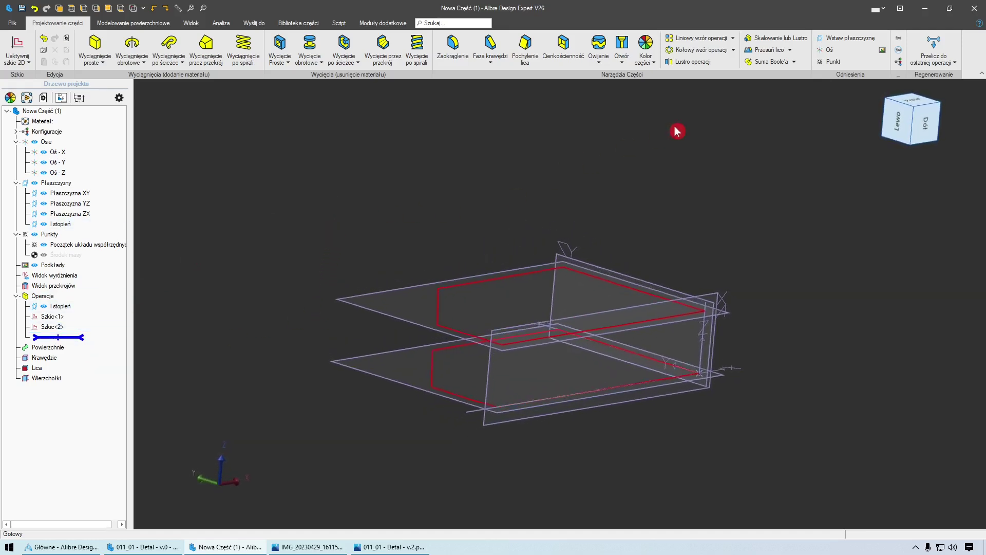
left_click(851, 38)
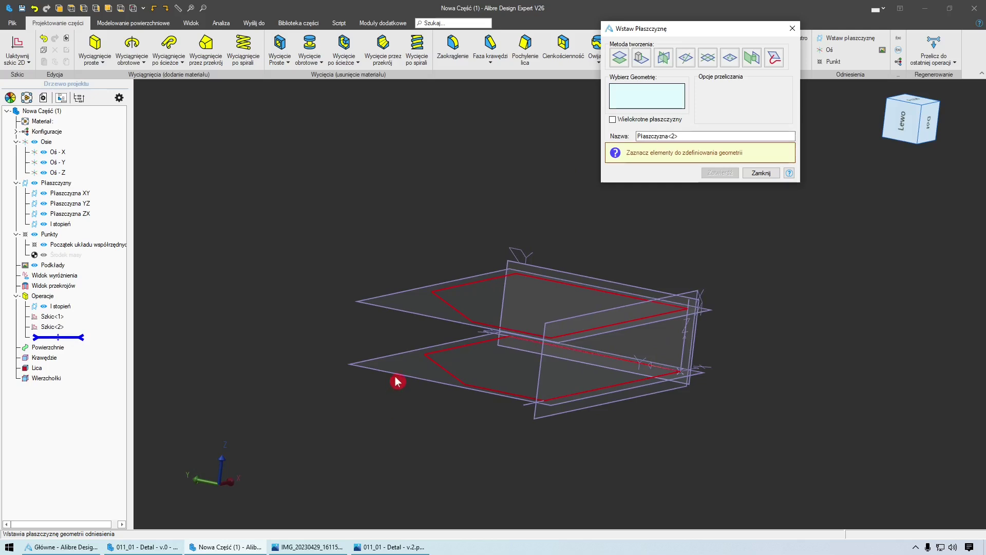
left_click(403, 377)
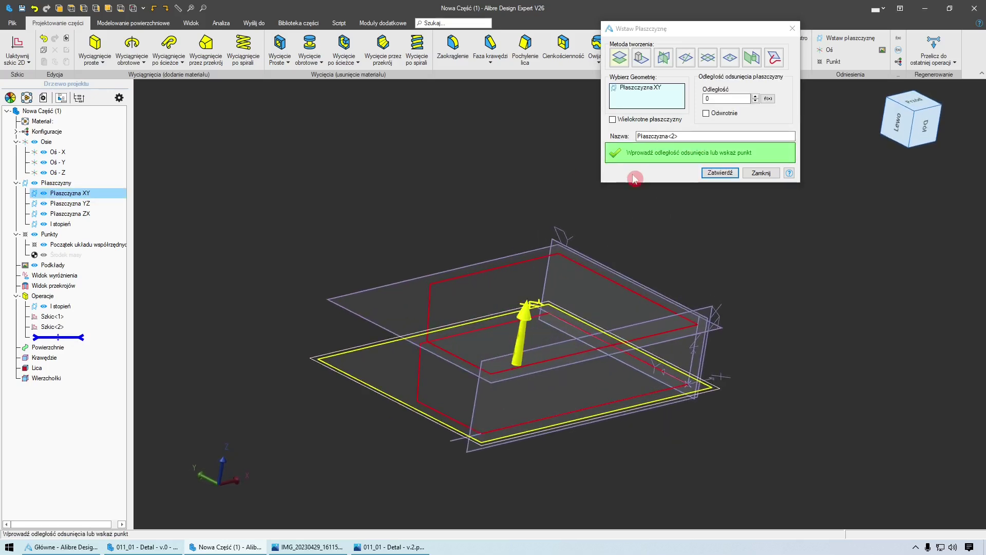
left_click(681, 136)
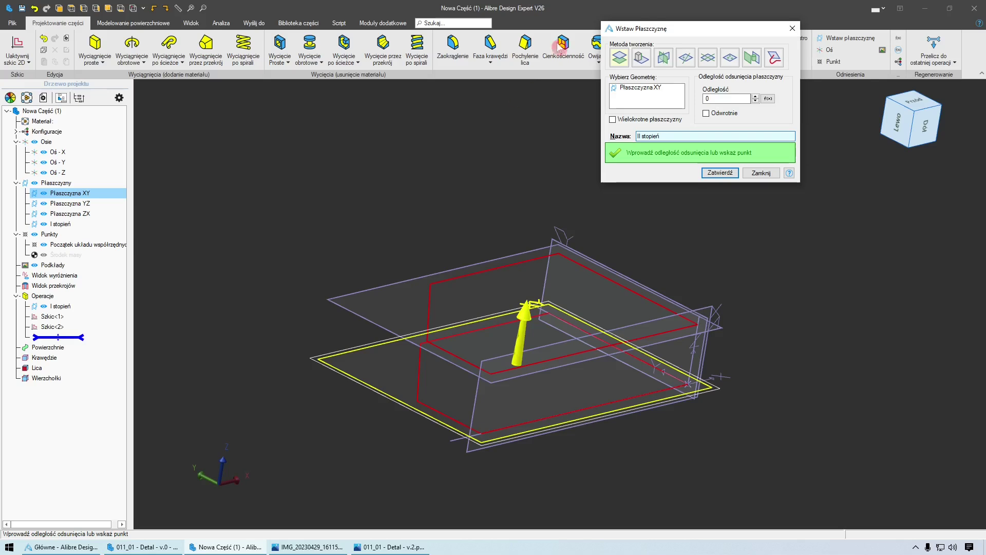
left_click_drag(723, 96, 688, 94)
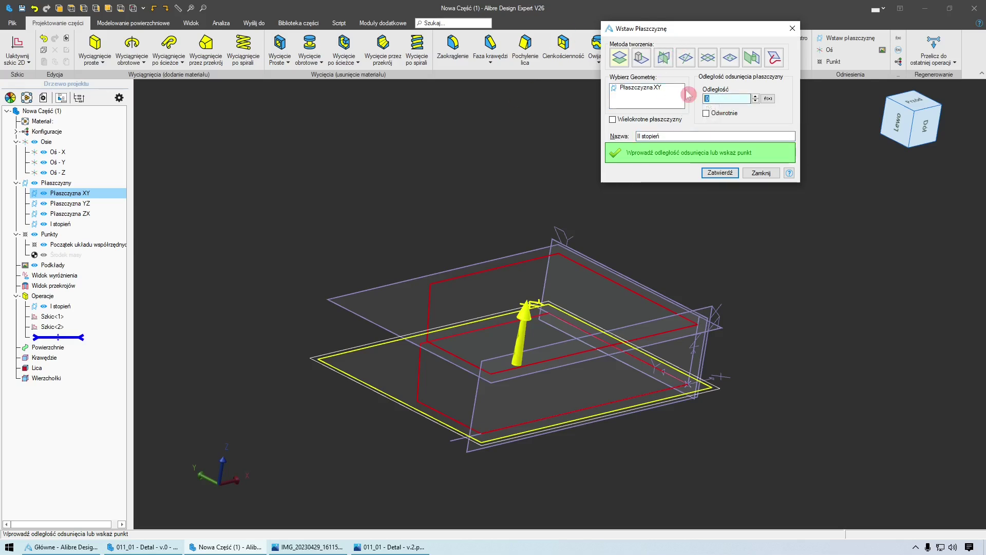
type("54")
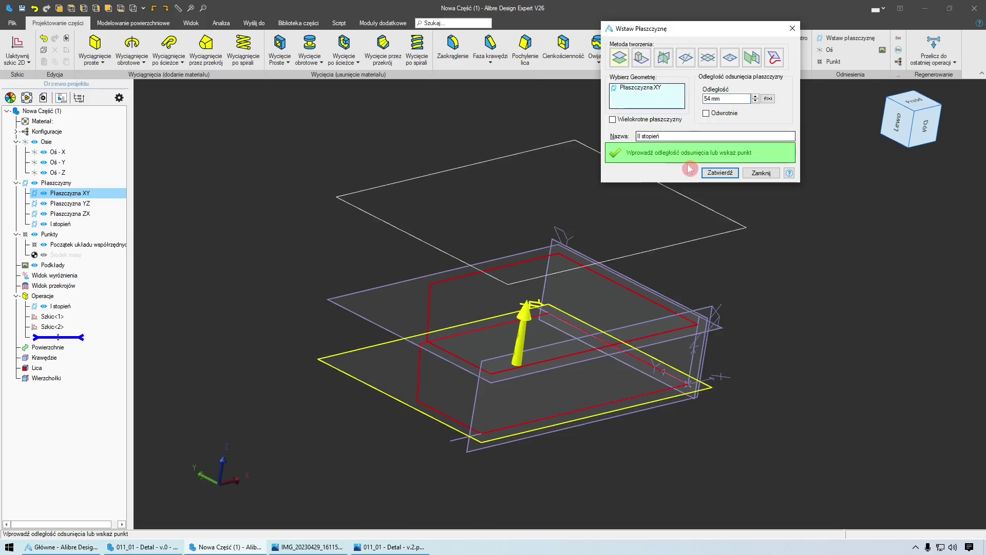
left_click(722, 174)
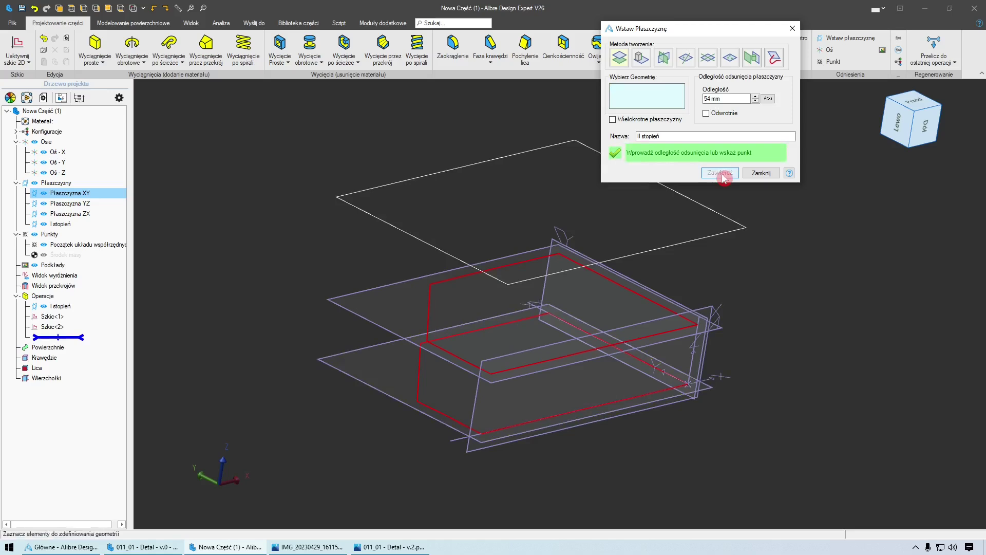
left_click(770, 180)
- Move the II stopień plane ahead of Szkic<1> in the operation history, directly after I stopień
left_click(57, 349)
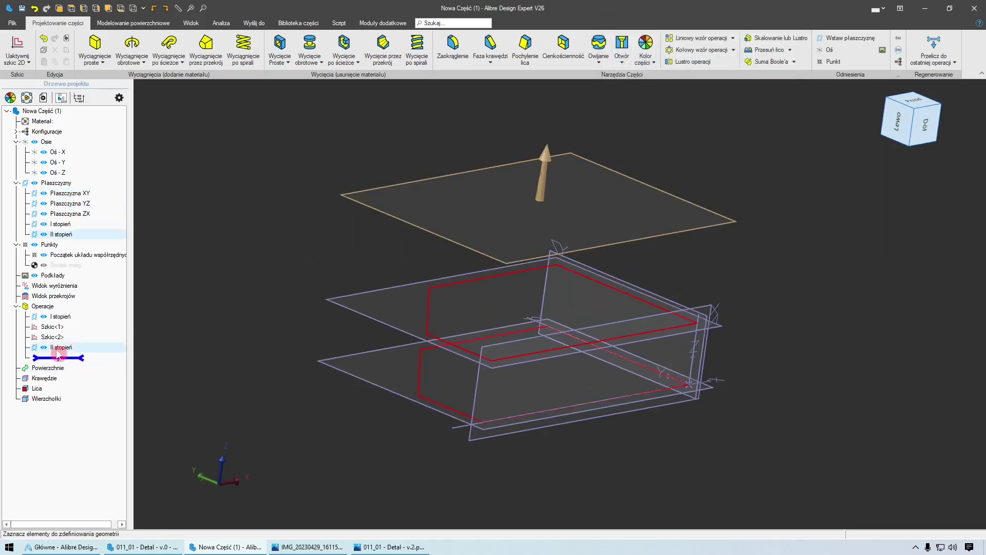
left_click_drag(58, 353, 63, 325)
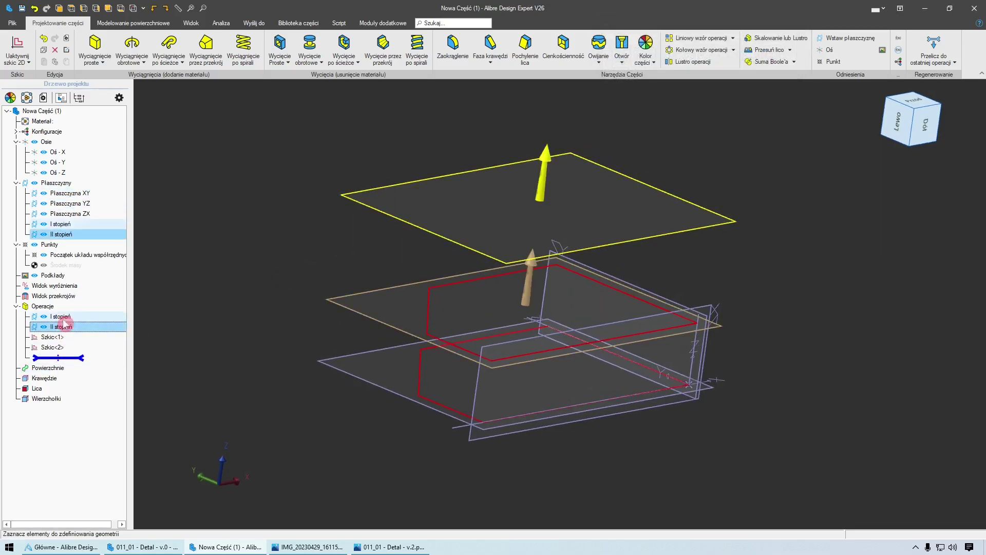
left_click(168, 310)
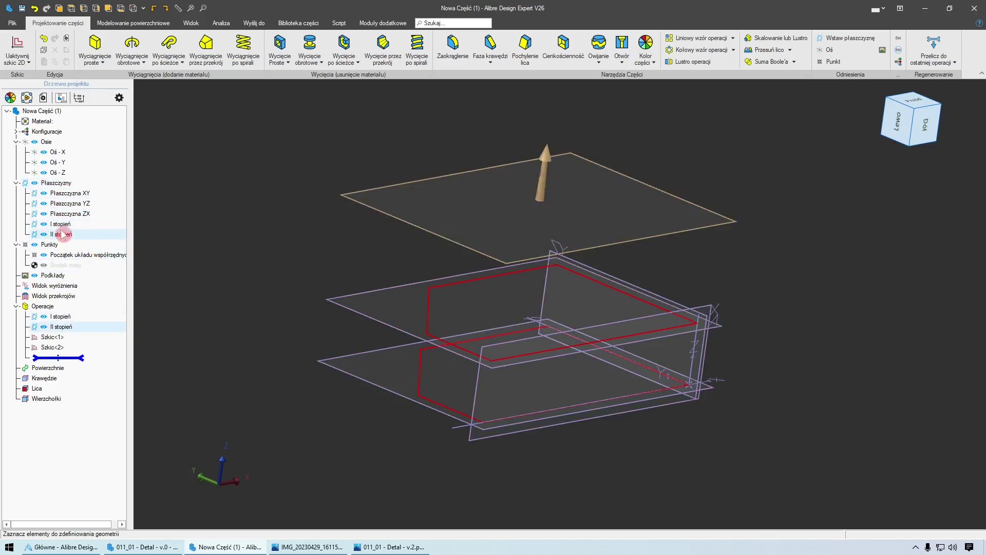
scroll(255, 240, "up", 3)
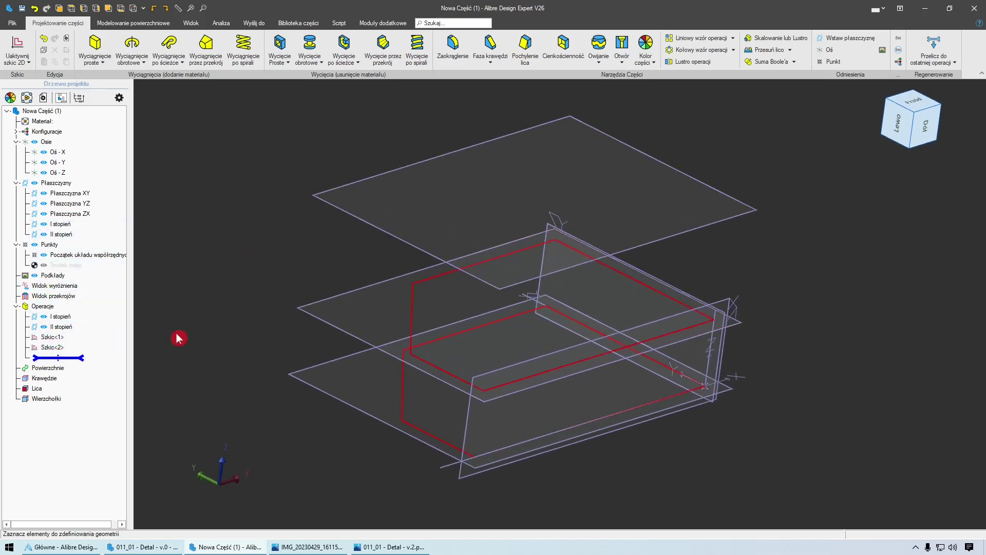
middle_click_drag(215, 331, 205, 247)
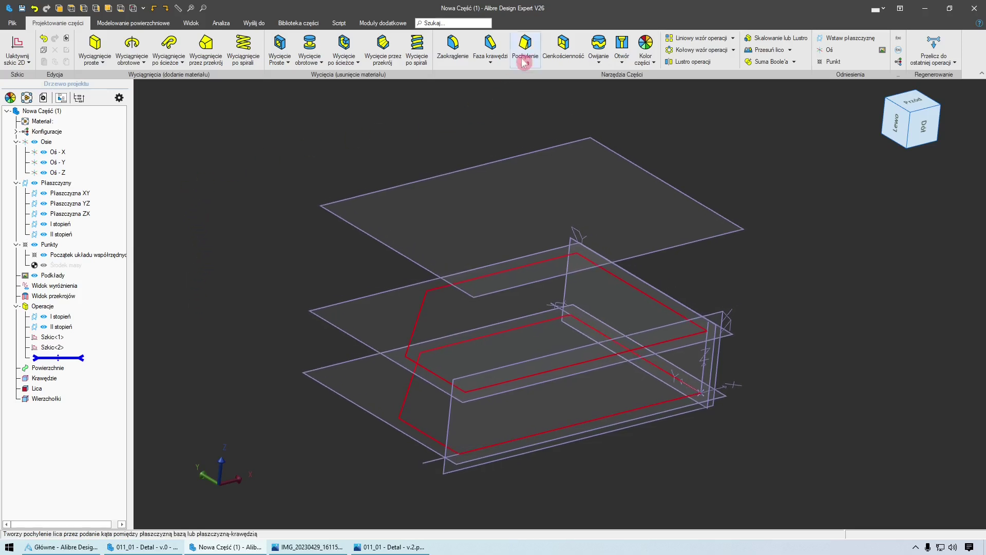
mouse_move(173, 305)
middle_mouse_down()
mouse_move(260, 300)
mouse_move(258, 265)
middle_mouse_up()
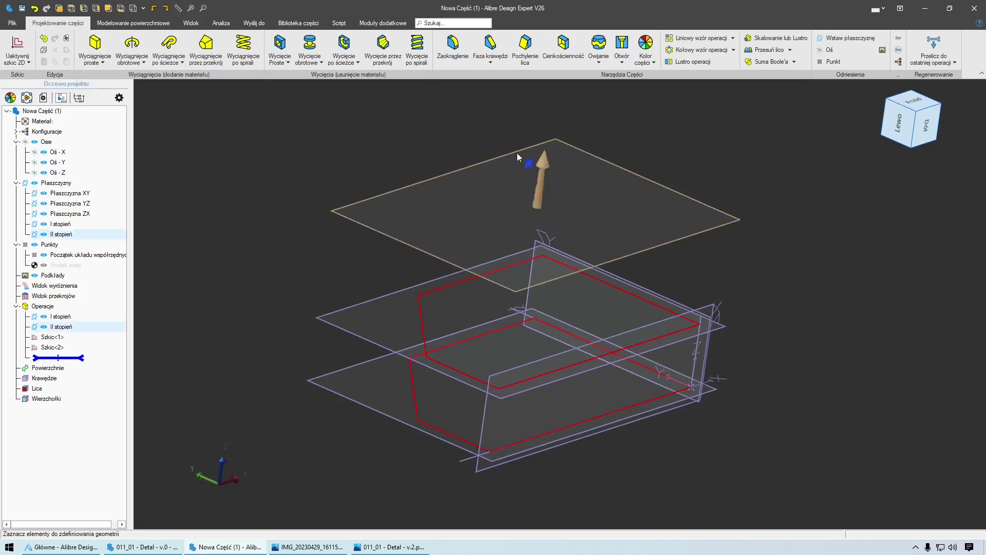
- Examine the upper end of the reference part 011_01 - Detal around the raised pad and hole, and return to the new part
left_click(510, 199)
mouse_move(840, 93)
middle_mouse_down()
mouse_move(253, 275)
mouse_move(293, 258)
mouse_move(394, 269)
mouse_move(586, 341)
mouse_move(671, 358)
middle_mouse_up()
middle_click_drag(718, 304, 695, 313)
left_click(710, 306)
left_click(143, 547)
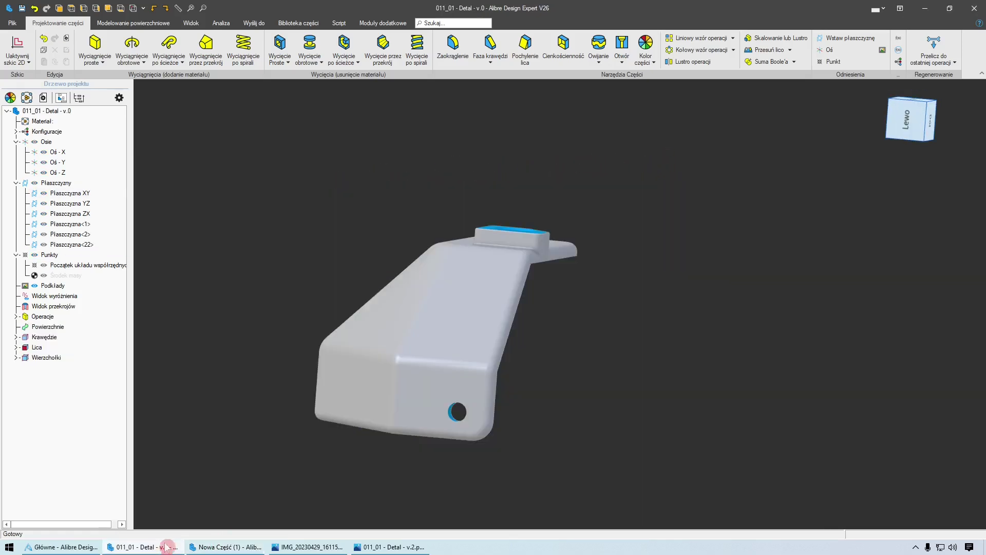
scroll(421, 263, "up", 5)
left_click(424, 244)
middle_click_drag(425, 346, 747, 352)
left_click(728, 355)
scroll(728, 355, "down", 5)
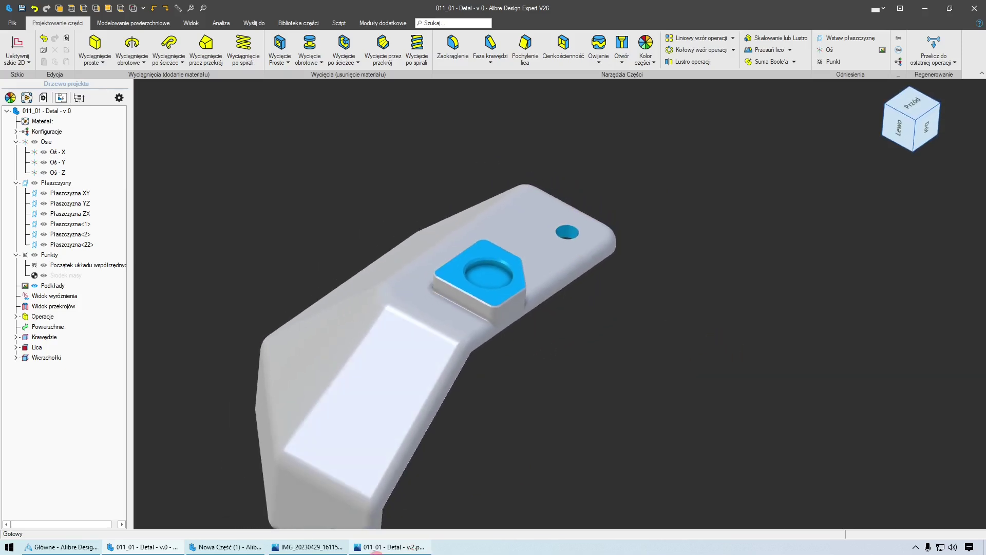
left_click(226, 546)
- Start a 2D sketch on the II stopień plane and draw a rectangle about 61 by 26 mm with its lower-right corner at the origin
left_click(17, 49)
mouse_move(263, 180)
middle_mouse_down()
mouse_move(572, 347)
mouse_move(709, 359)
middle_mouse_up()
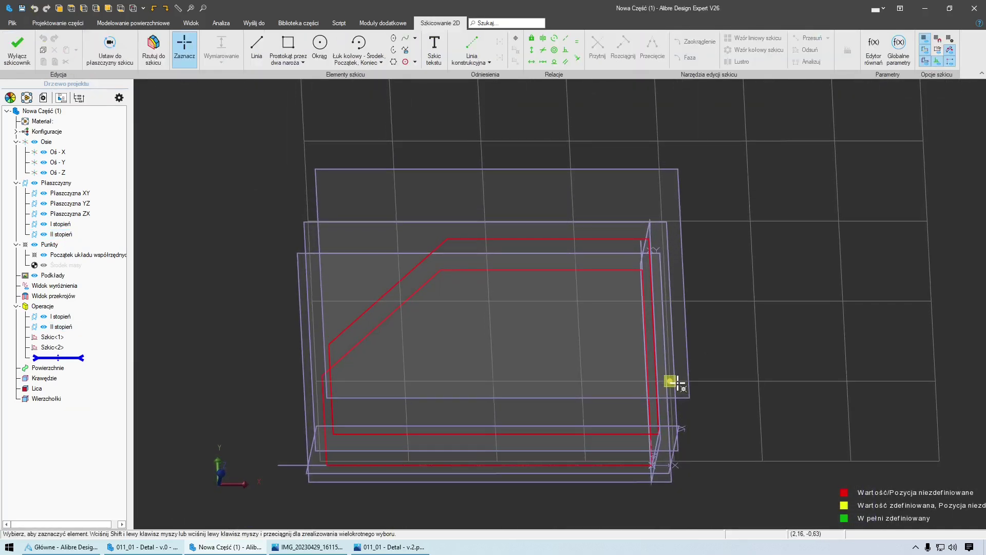
left_click(288, 46)
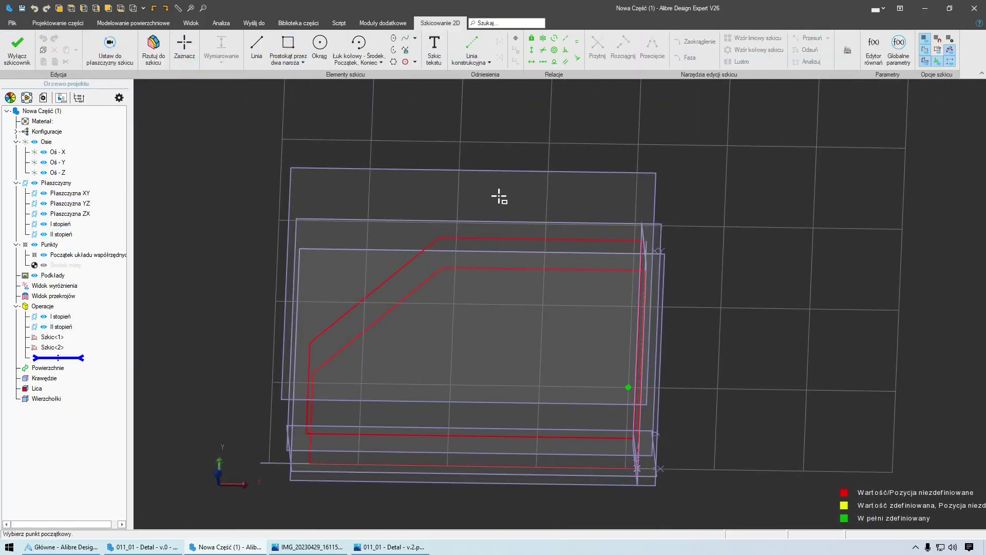
left_click(631, 389)
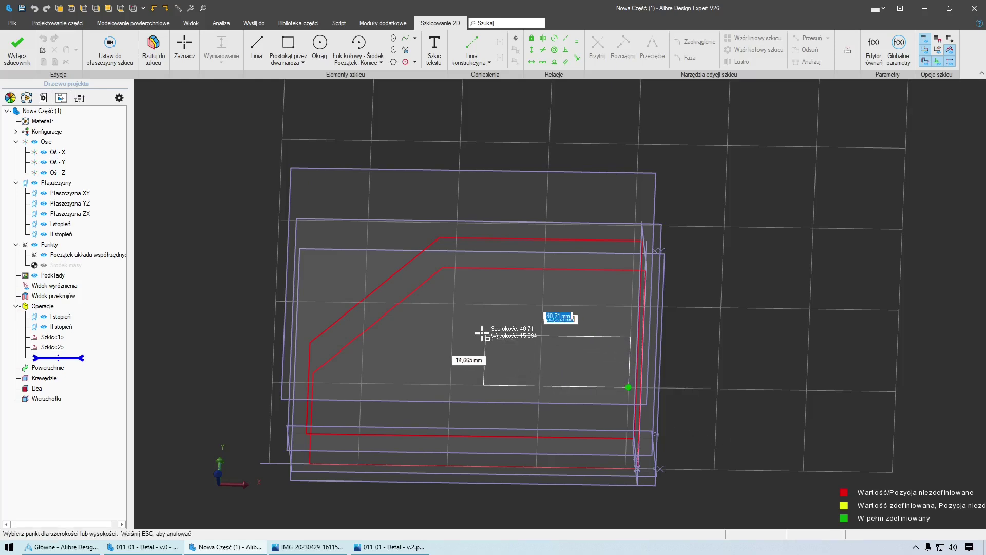
left_click(412, 298)
- Dimension the rectangle's vertical side at the origin to 29 mm
left_click(234, 59)
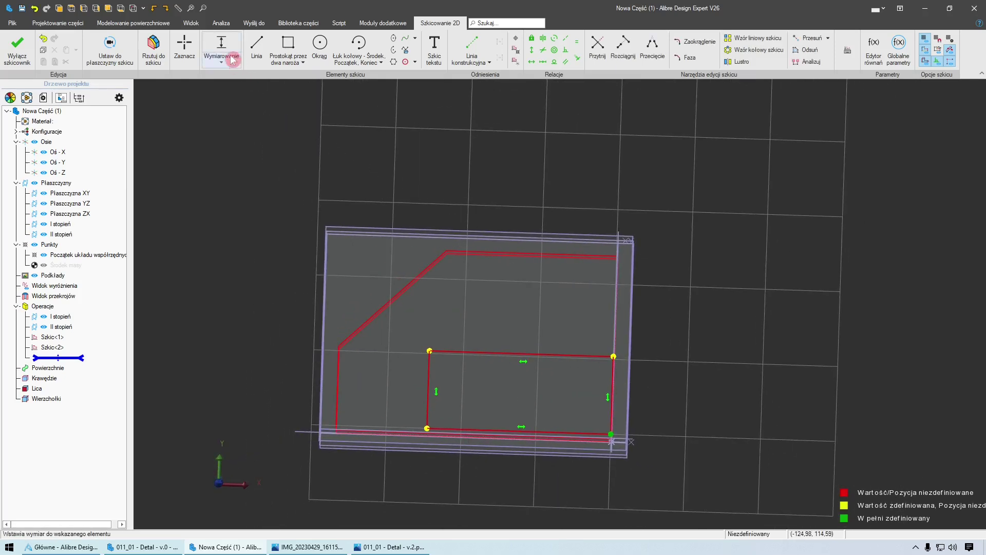
left_click(635, 390)
left_click(714, 415)
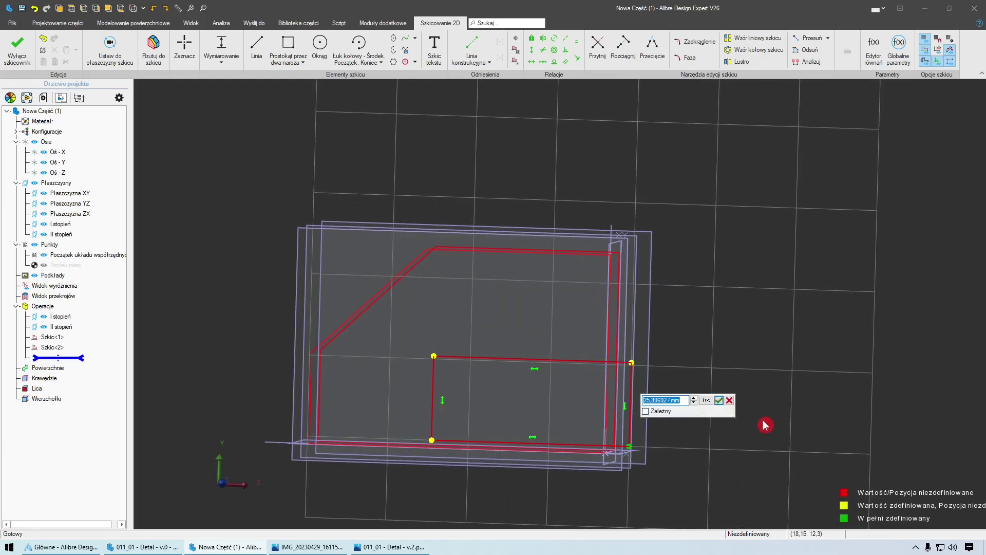
type("2")
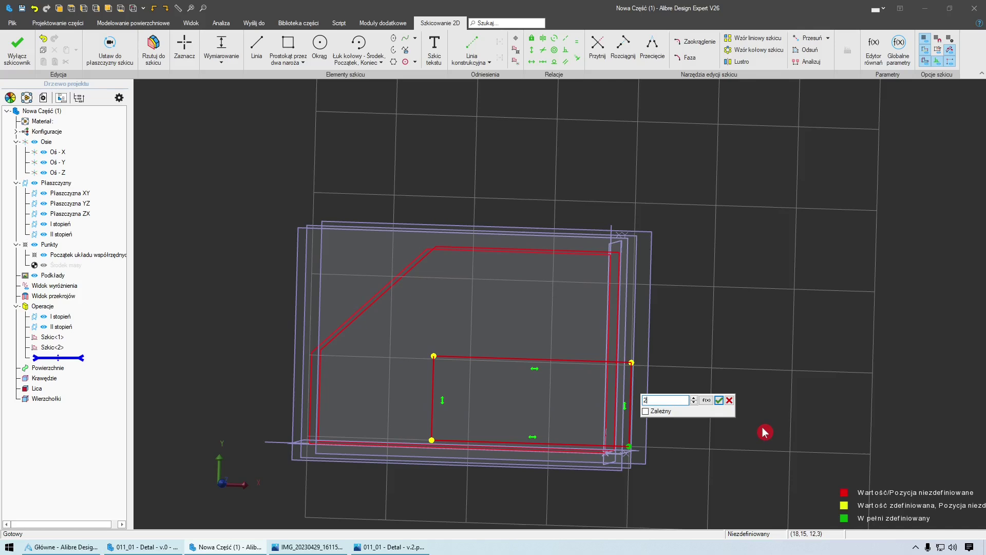
type("9")
key("Return")
- Dimension the rectangle's lower horizontal side to 60 mm
left_click(506, 441)
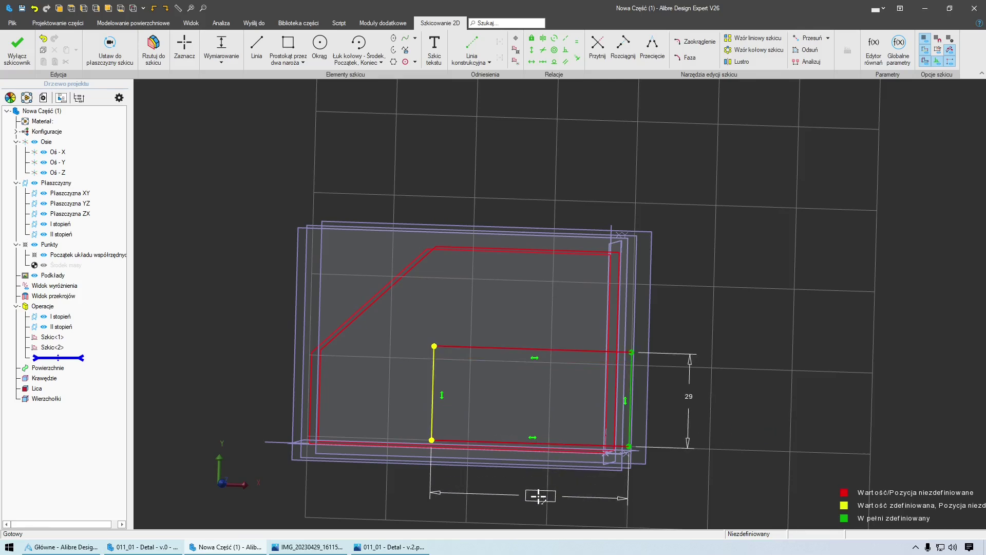
left_click(594, 498)
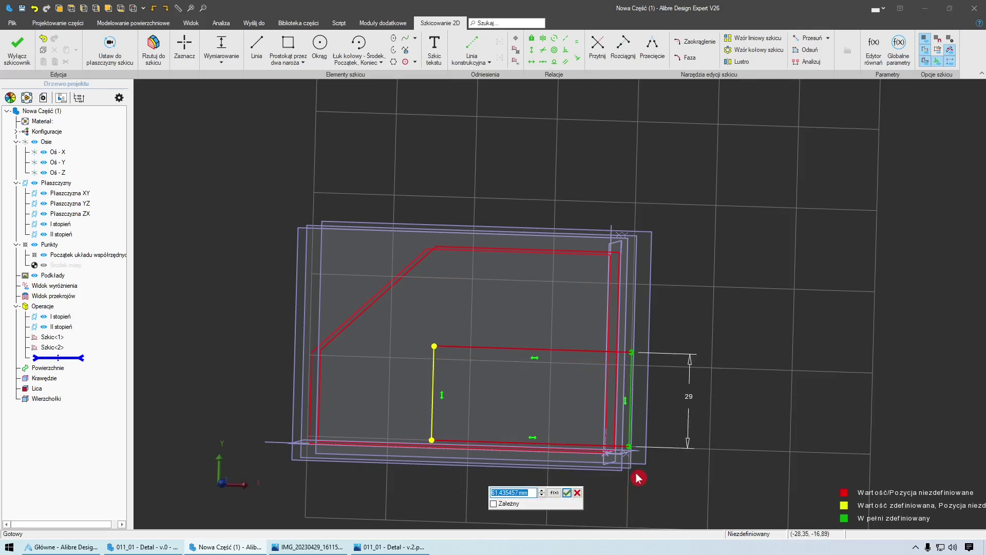
type("60")
key("Return")
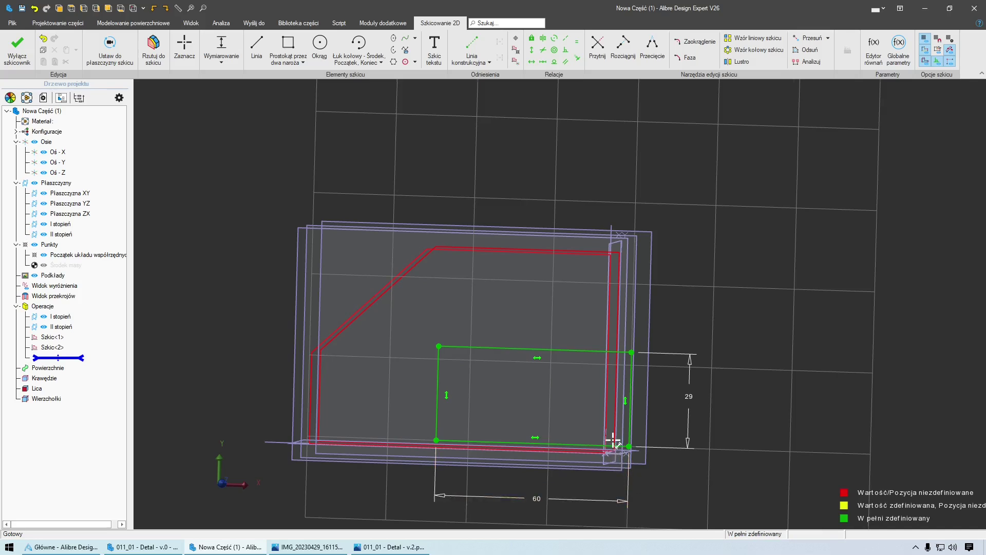
- Round the rectangle's upper-left corner with an 8 mm radius fillet and finish the sketch
scroll(631, 391, "down", 2)
scroll(631, 391, "up", 2)
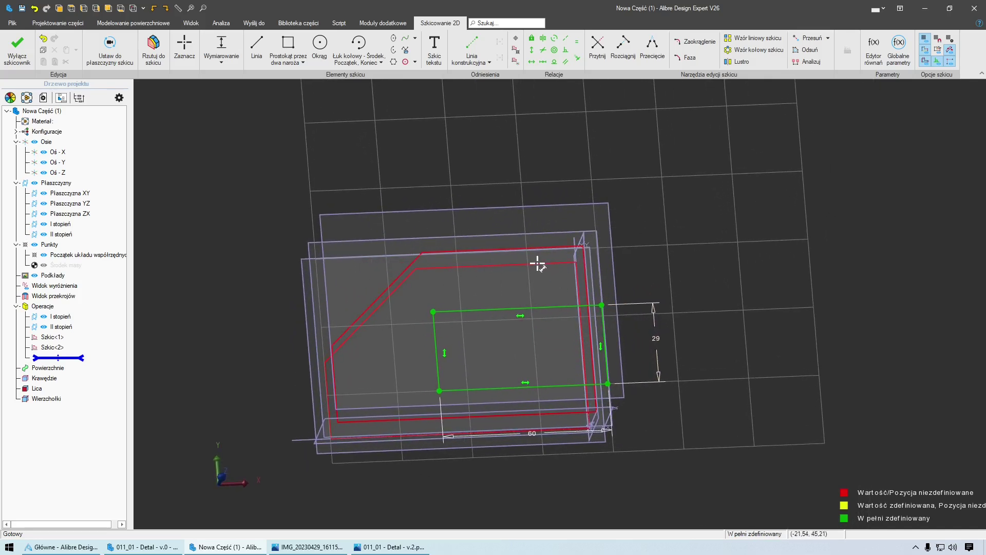
scroll(454, 316, "up", 2)
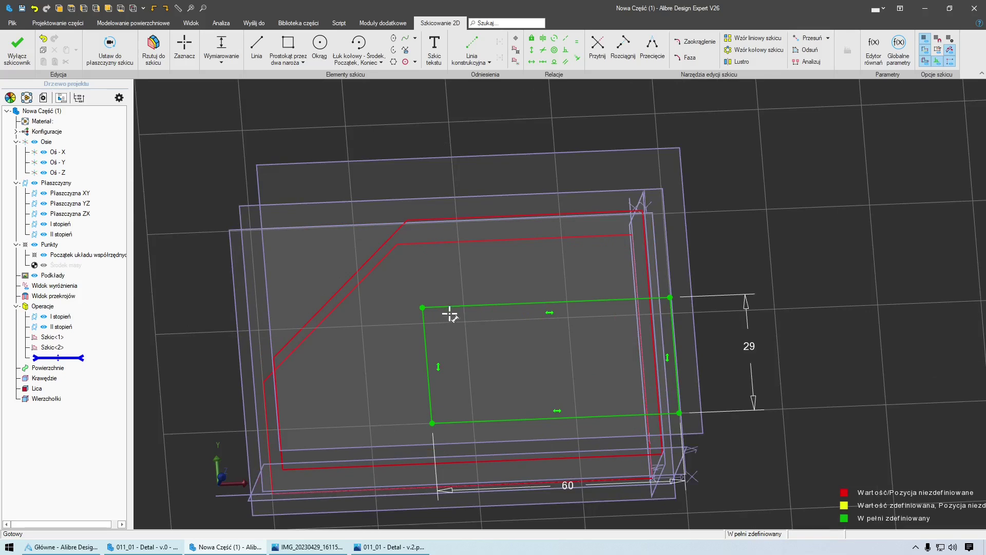
scroll(257, 153, "down", 2)
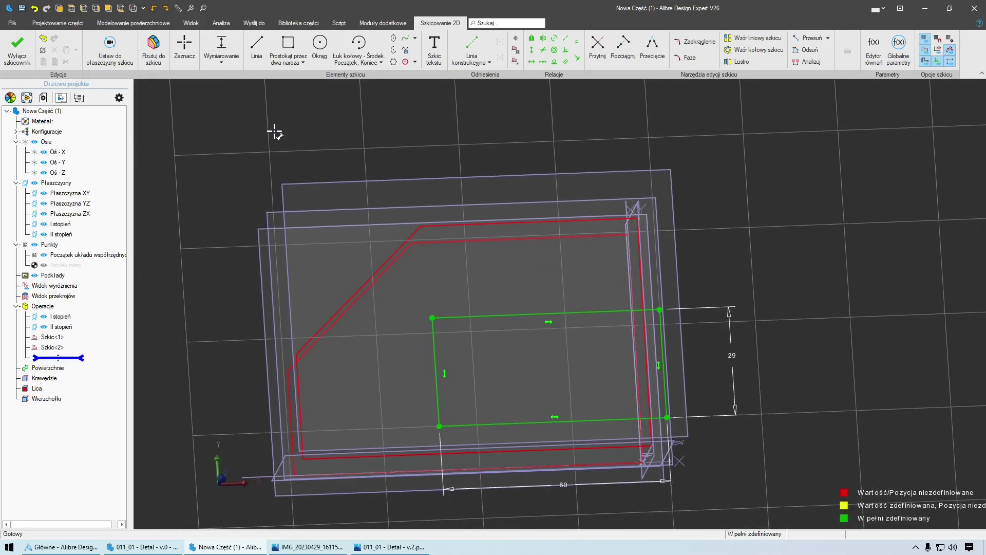
left_click(697, 41)
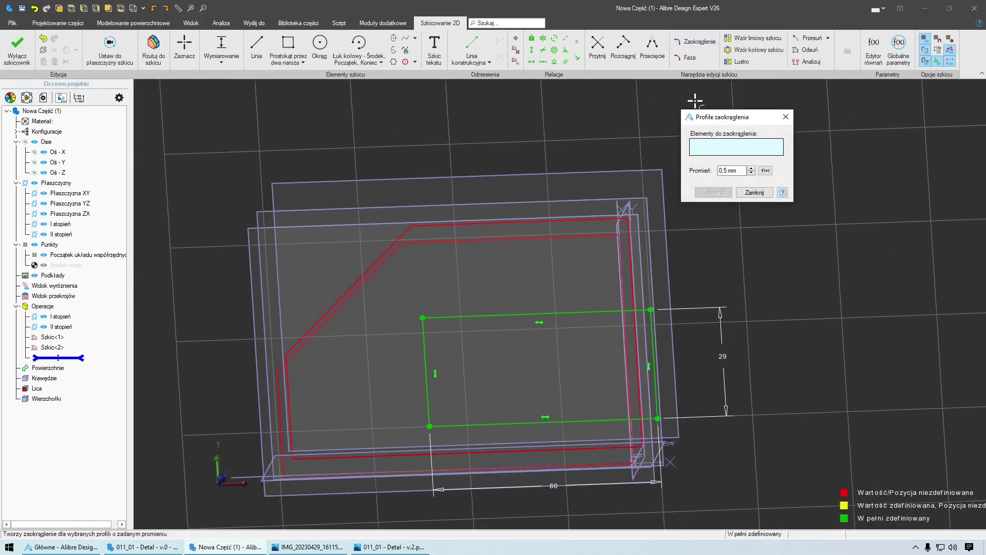
scroll(577, 256, "up", 1)
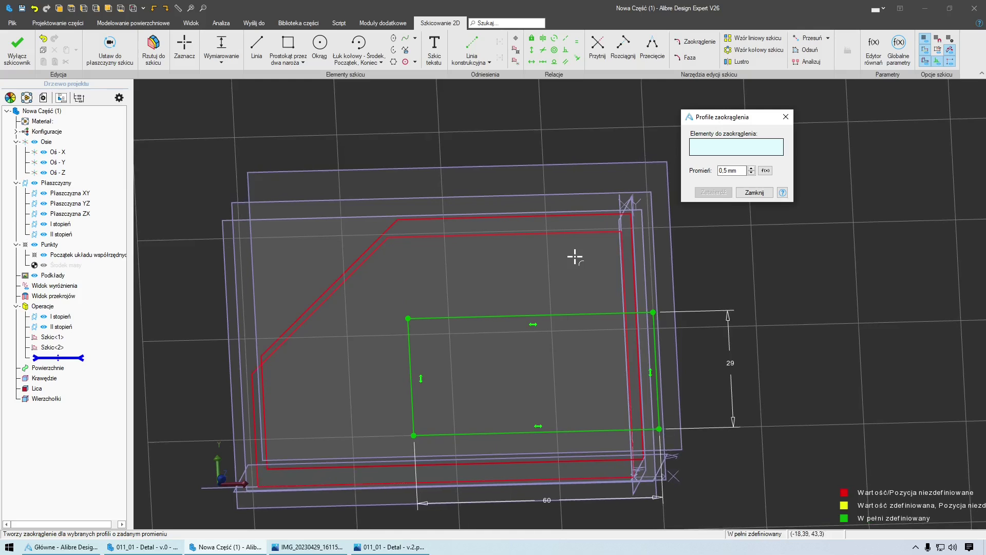
left_click(695, 167)
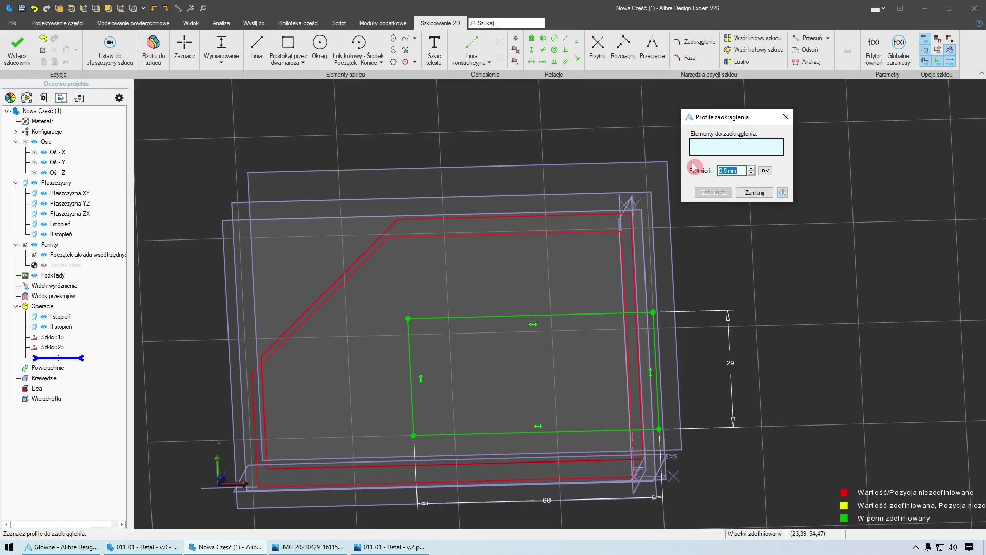
left_click(408, 333)
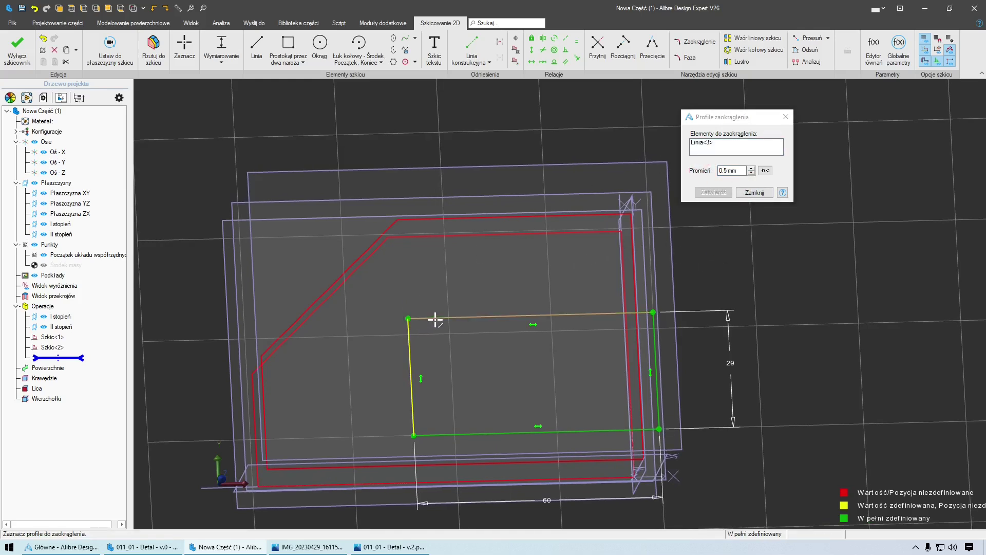
scroll(642, 264, "up", 4)
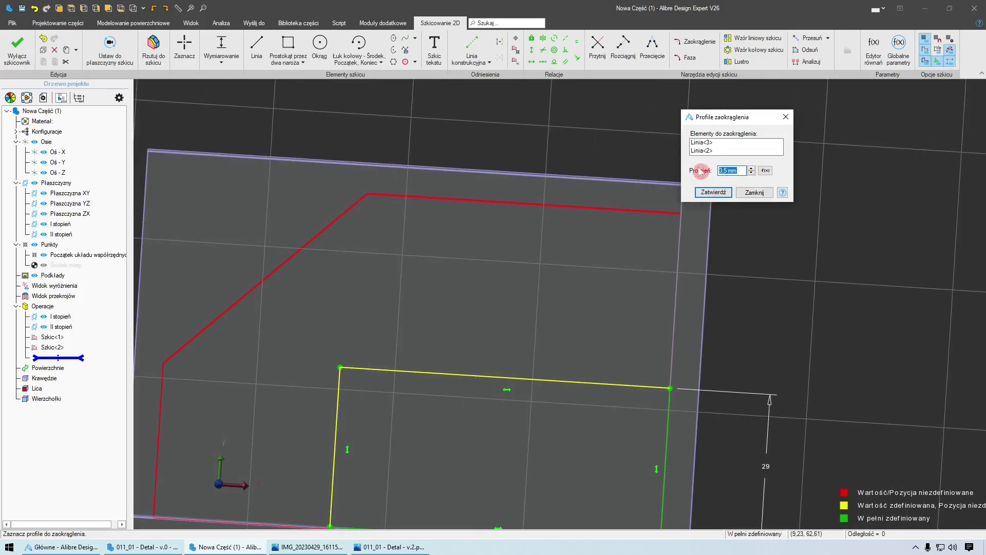
left_click(754, 154)
left_click(719, 170)
type("8")
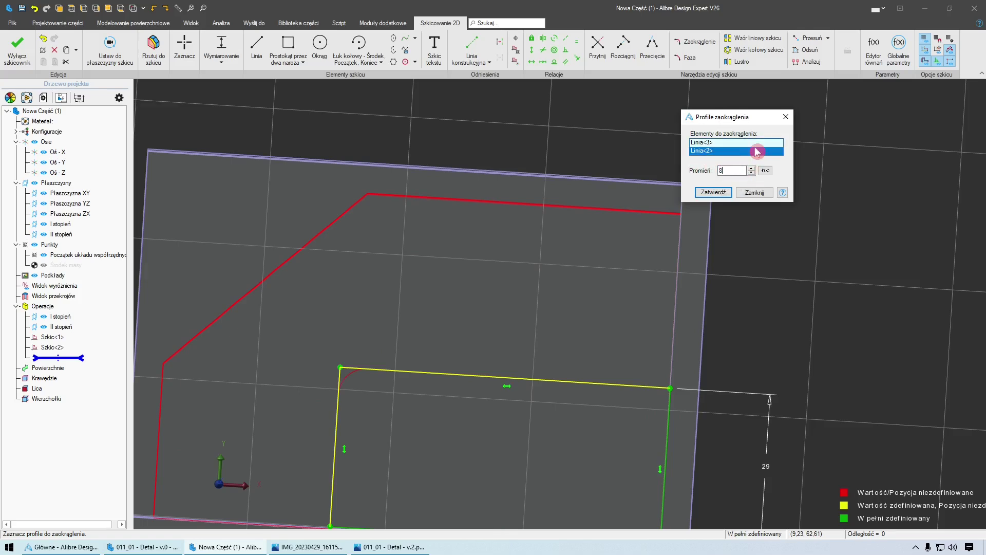
left_click(715, 192)
left_click(756, 193)
scroll(776, 213, "down", 3)
mouse_move(781, 216)
middle_mouse_down()
mouse_move(799, 236)
mouse_move(711, 260)
mouse_move(782, 344)
mouse_move(731, 292)
mouse_move(585, 256)
mouse_move(514, 221)
middle_mouse_up()
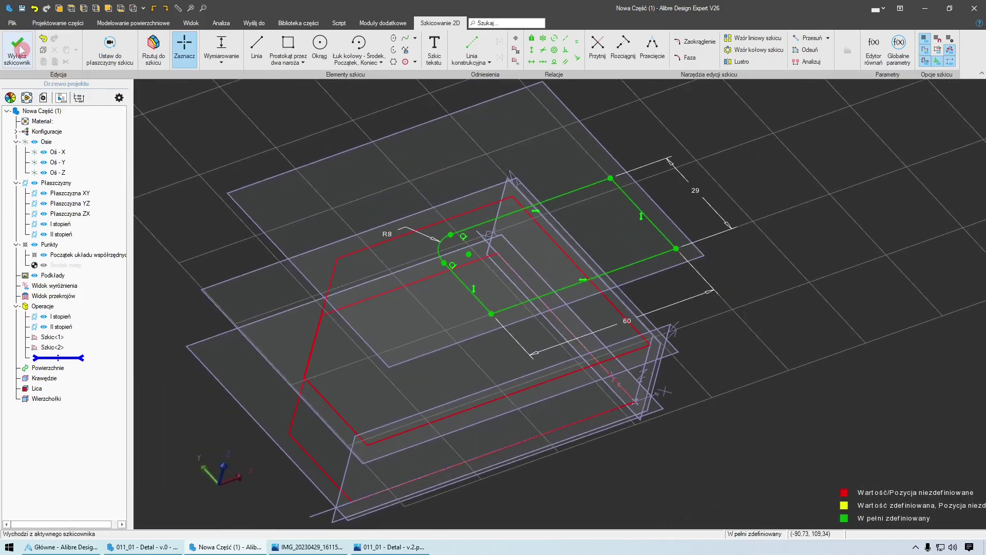
left_click(19, 49)
mouse_move(733, 246)
middle_mouse_down()
mouse_move(892, 293)
mouse_move(833, 307)
mouse_move(408, 317)
mouse_move(390, 260)
mouse_move(423, 262)
mouse_move(312, 495)
middle_mouse_up()
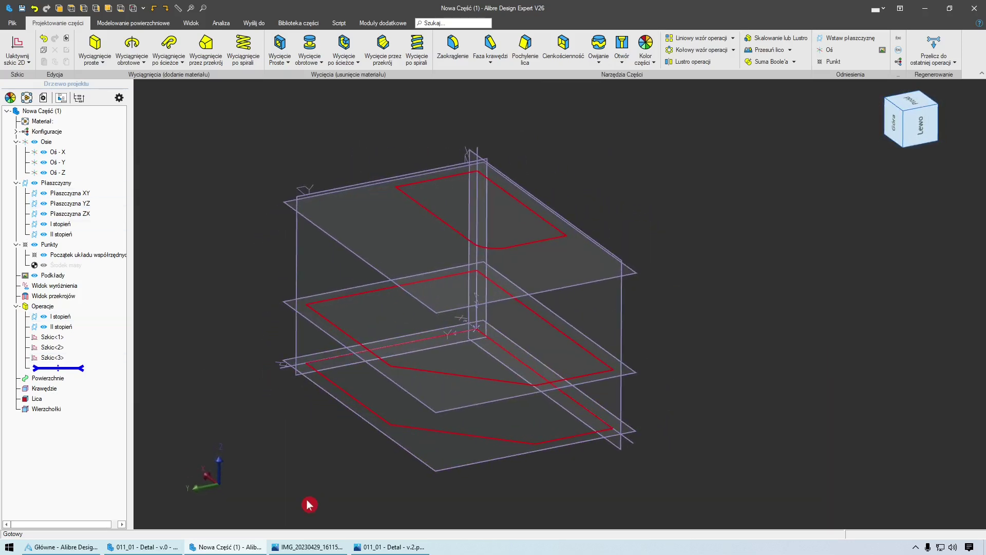
- Examine the raised pad on the reference part 011_01 - Detal, its render and the printed-part photo, and return to the new part
left_click(144, 546)
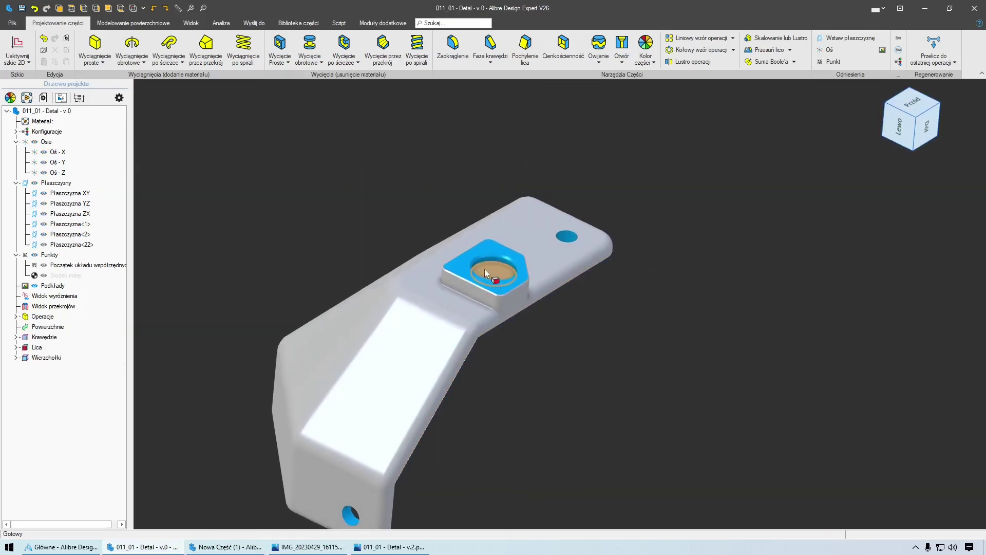
left_click(453, 260)
middle_click_drag(642, 357, 430, 266)
left_click(380, 547)
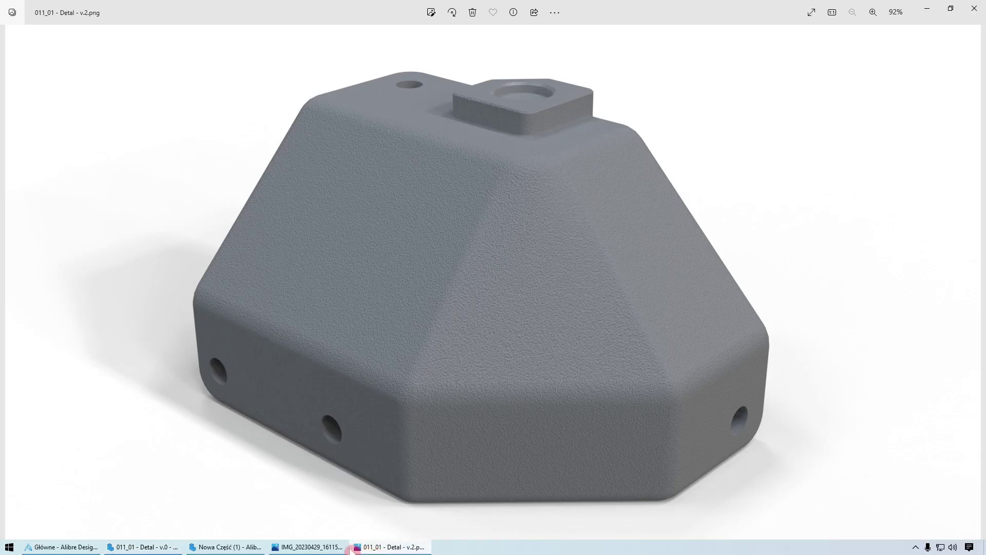
left_click(309, 546)
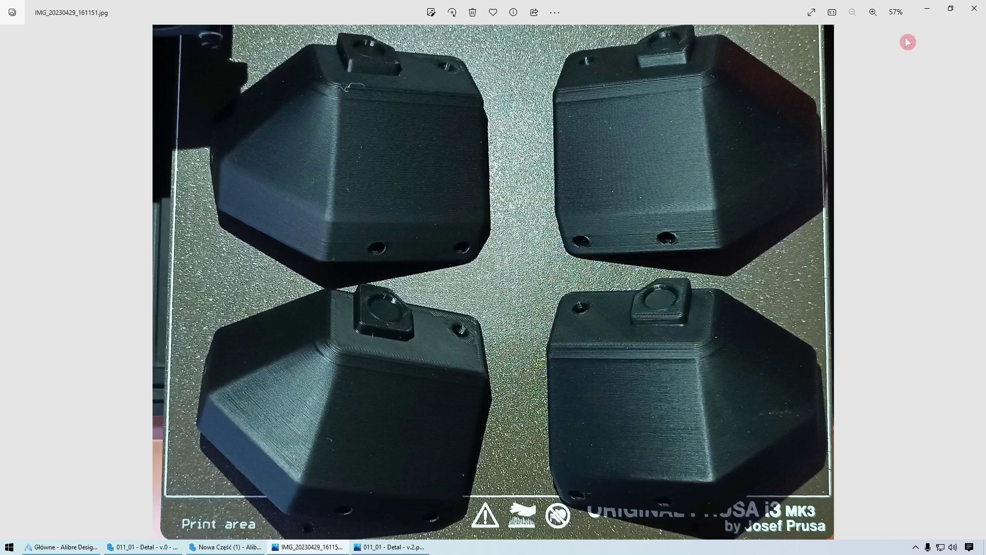
left_click(927, 8)
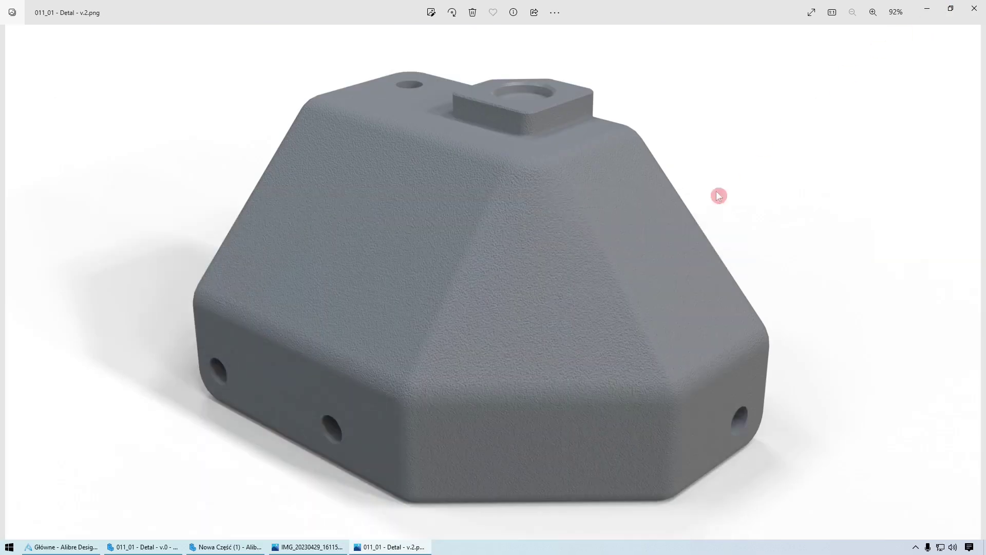
left_click(179, 547)
left_click(244, 548)
- Insert a plane named III stopień, offset 59 mm from the XY plane
mouse_move(459, 309)
middle_mouse_down()
mouse_move(586, 234)
mouse_move(463, 199)
mouse_move(579, 186)
middle_mouse_up()
left_click(283, 433)
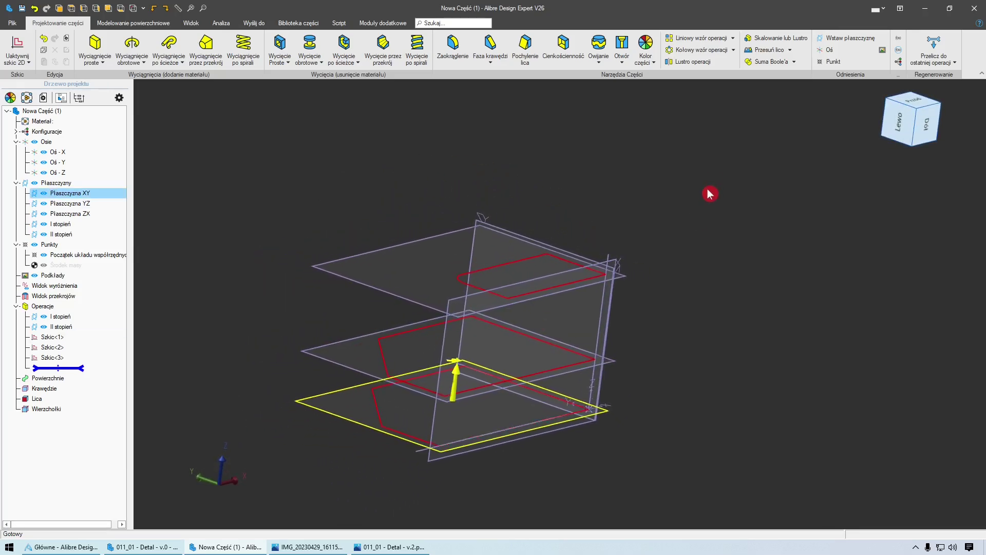
left_click(855, 40)
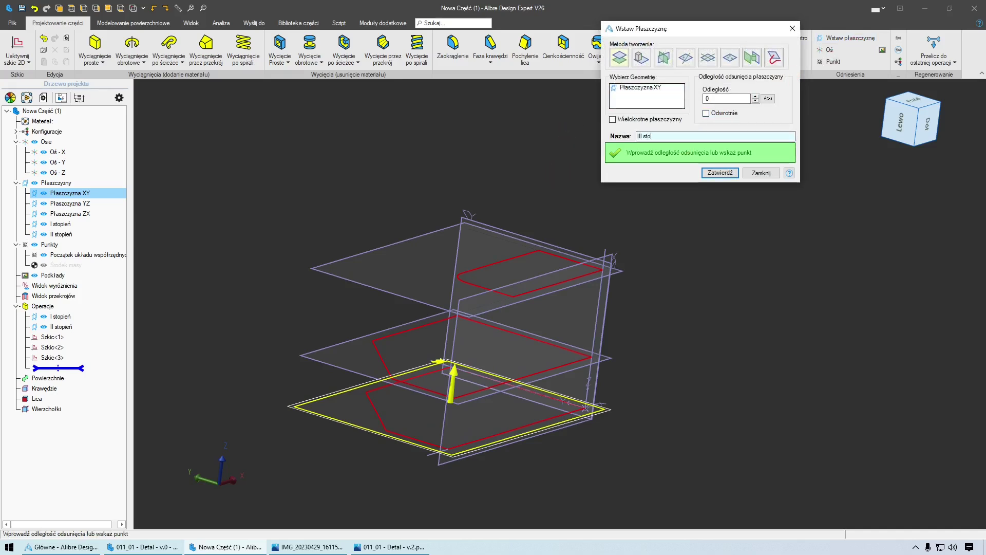
left_click(733, 98)
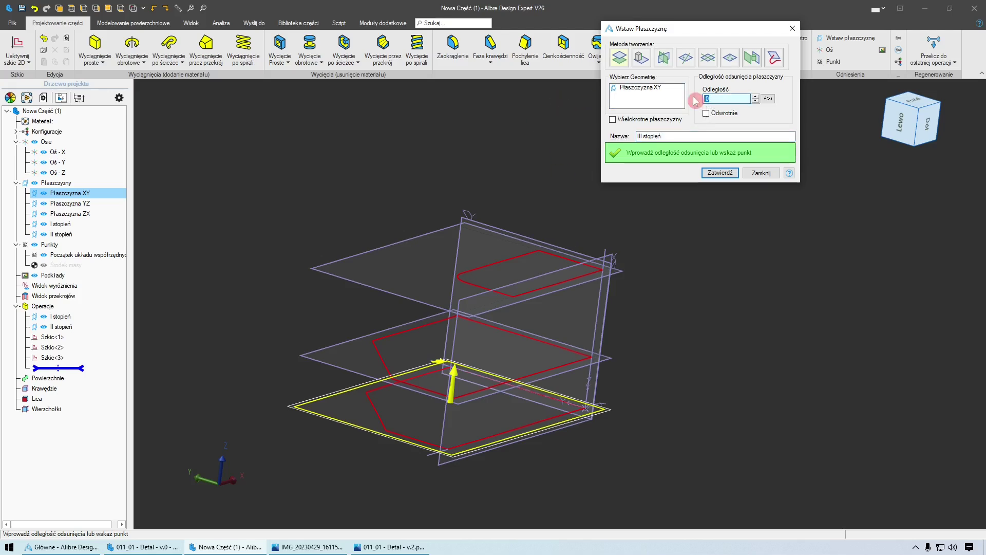
left_click(720, 173)
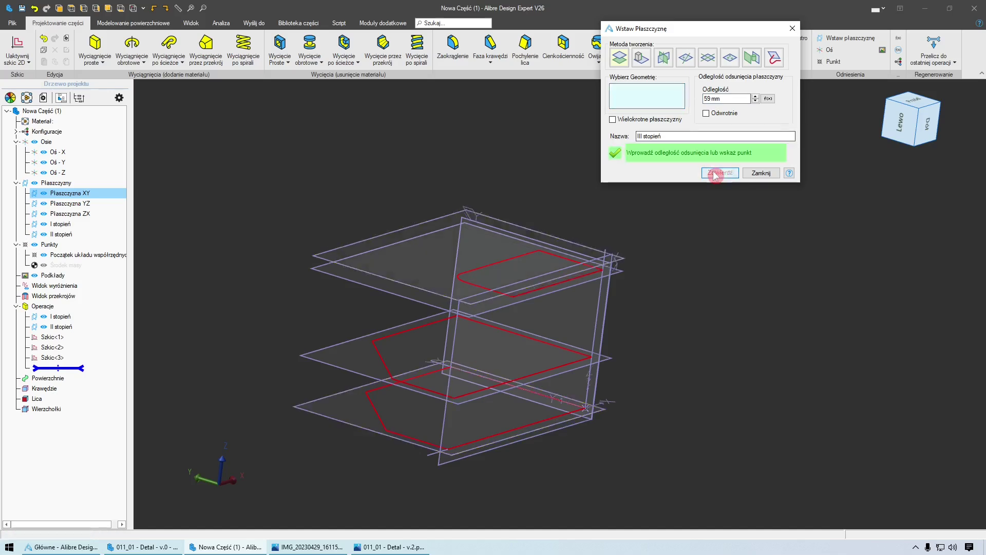
left_click(761, 173)
- Start a 2D sketch on the III stopień plane and draw a rectangle about 20 mm wide with its lower side along the X axis
scroll(542, 205, "up", 2)
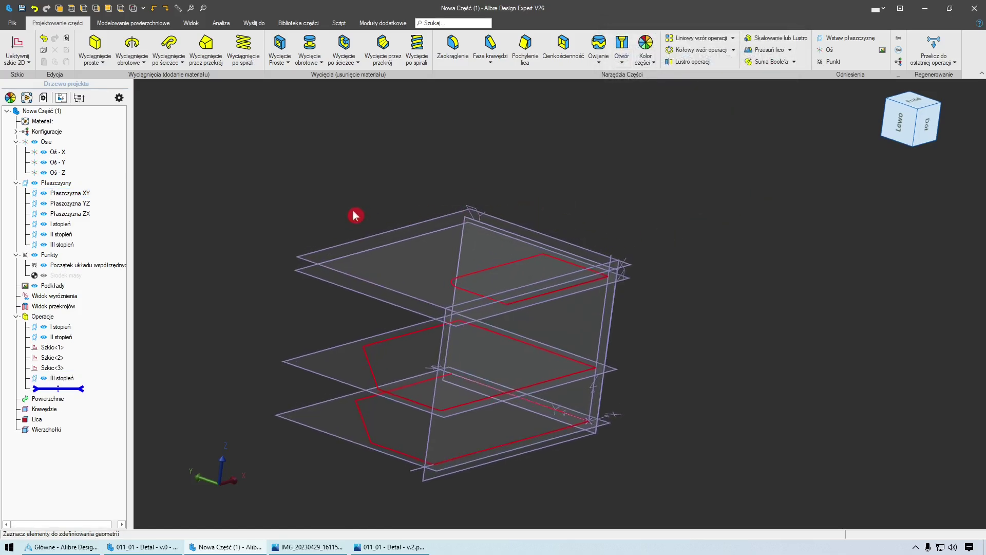
left_click(364, 238)
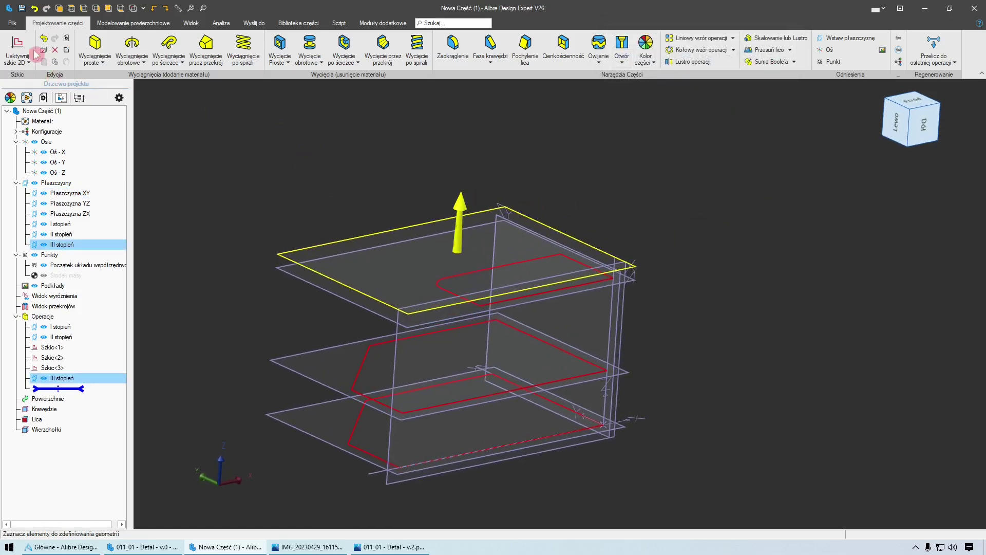
left_click(17, 49)
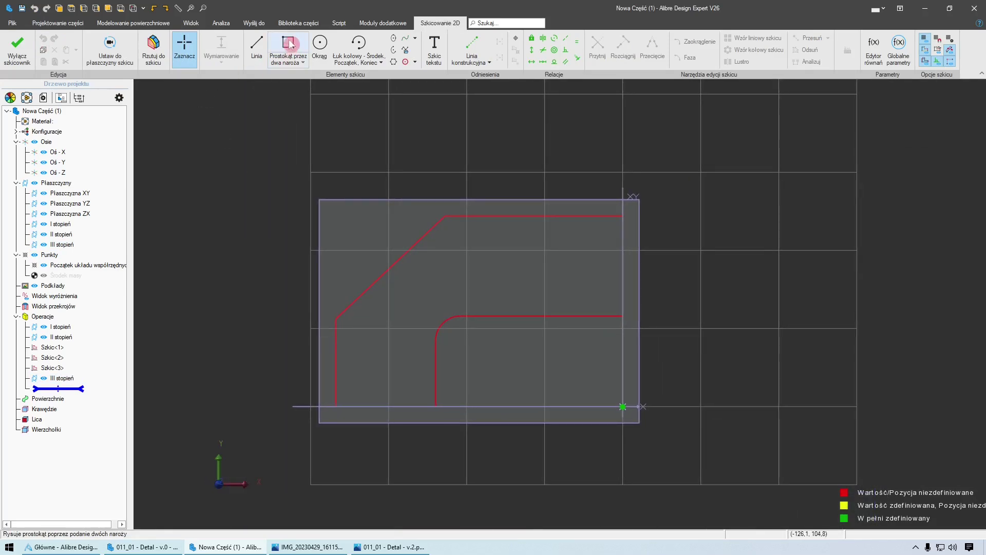
left_click(427, 441)
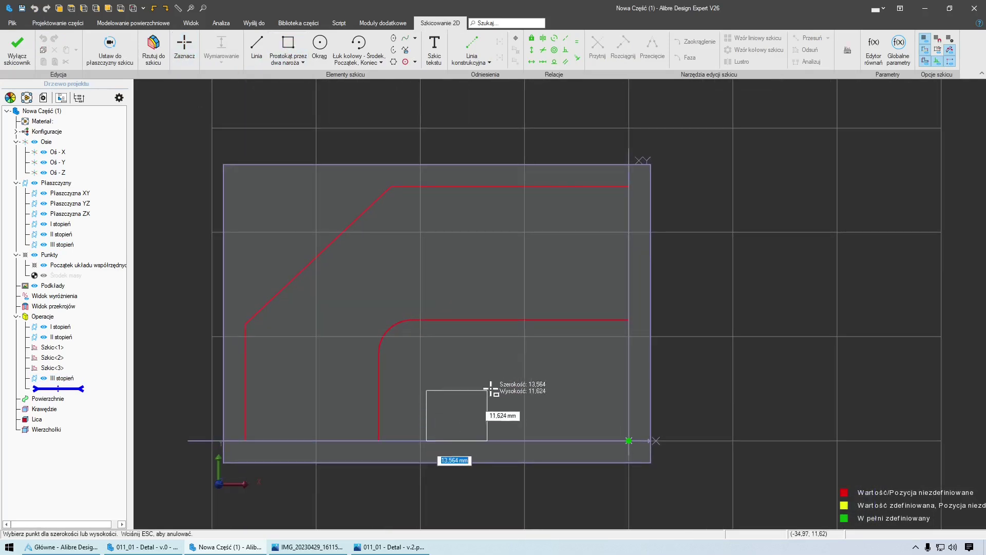
left_click(511, 366)
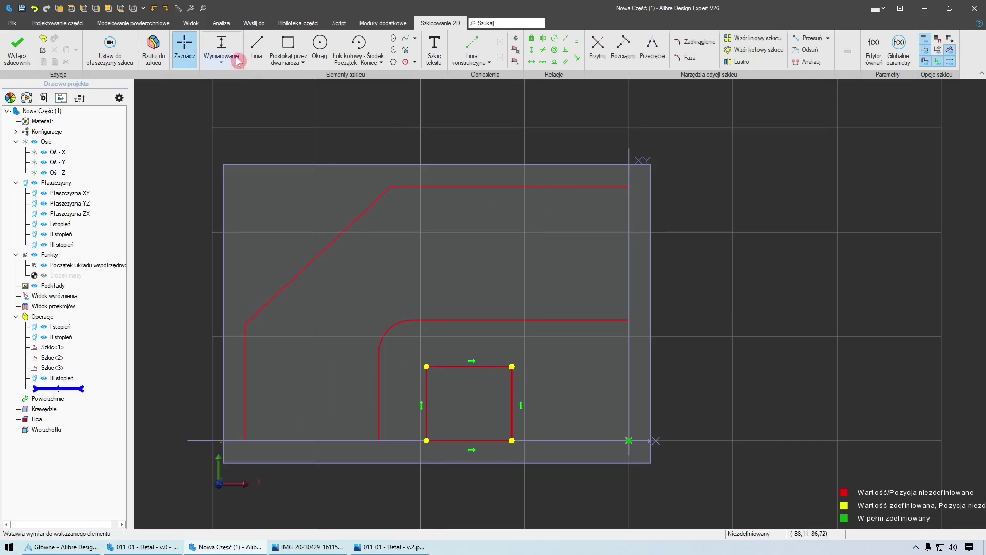
- Draw a slanted line across the rectangle's lower-right corner and trim away the two corner segments outside it
left_click(256, 49)
left_click(483, 440)
left_click(512, 423)
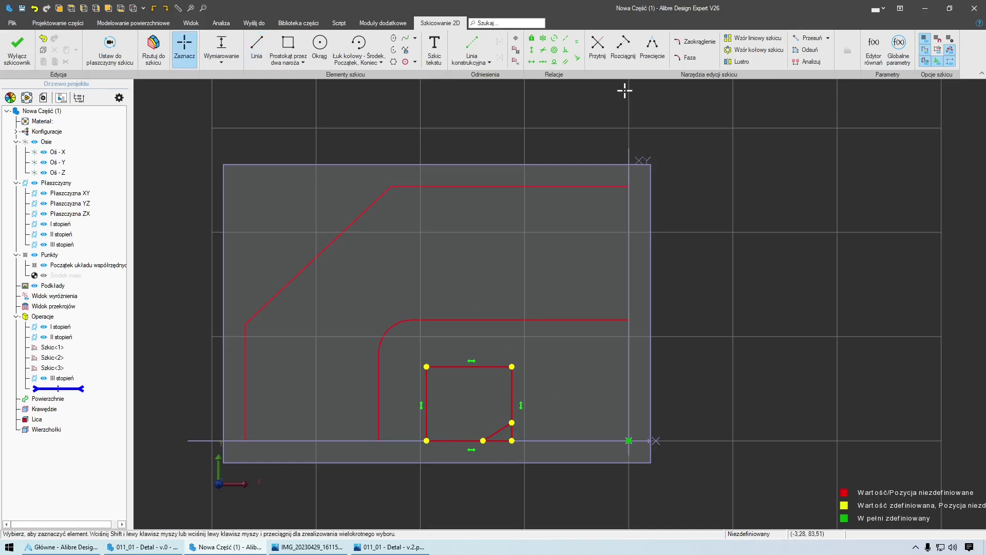
left_click(598, 46)
scroll(487, 461, "up", 3)
left_click(531, 415)
left_click(514, 421)
key("Escape")
scroll(403, 354, "down", 2)
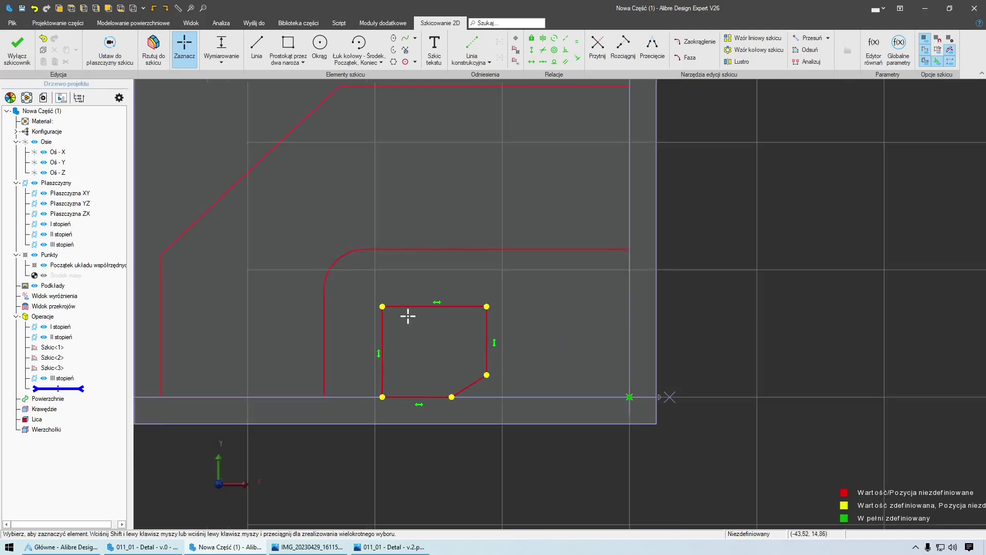
- Make the pad profile's lower side collinear with the X axis
scroll(408, 329, "down", 1)
left_click(566, 38)
left_click(414, 389)
mouse_move(414, 390)
right_mouse_down()
mouse_move(473, 430)
mouse_move(482, 404)
mouse_move(425, 414)
mouse_move(288, 410)
right_mouse_up()
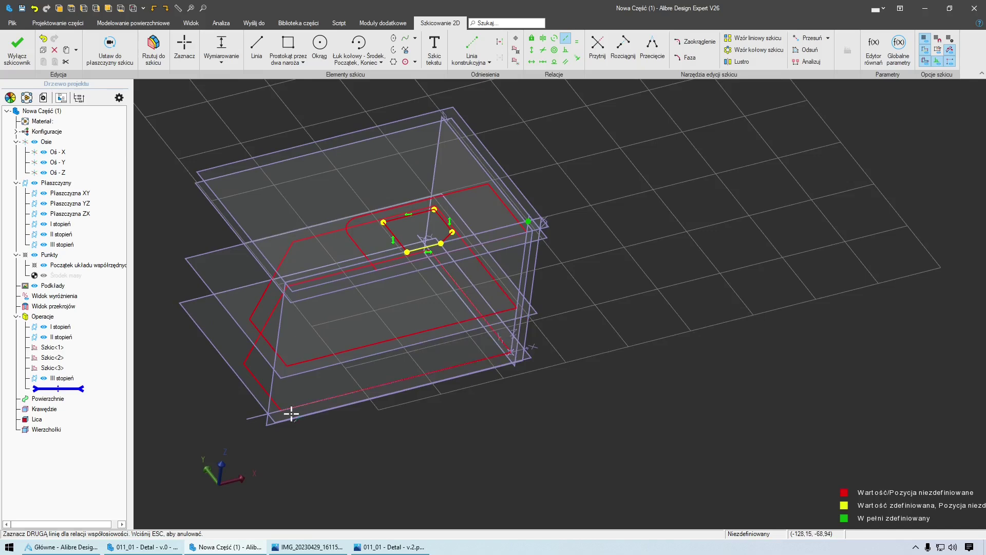
left_click(254, 416)
middle_click_drag(498, 424, 539, 383)
scroll(540, 383, "up", 3)
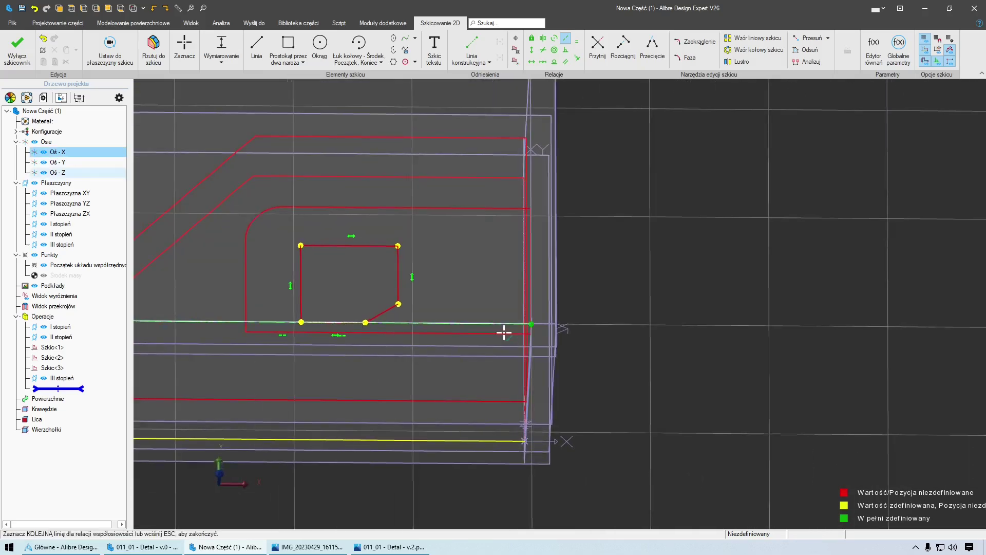
key("Escape")
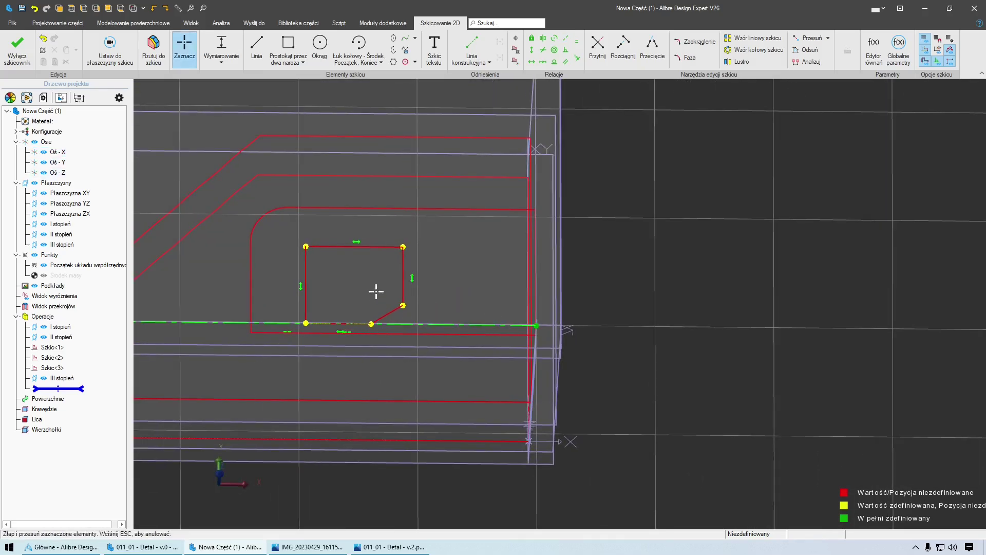
- Dimension the pad profile's upper side to 20 mm
left_click(225, 44)
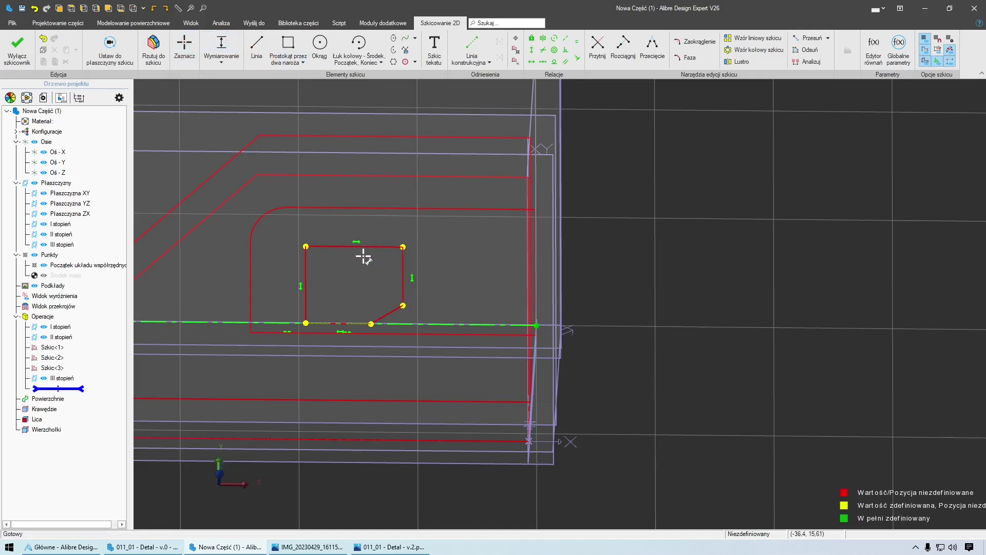
double_click(359, 220)
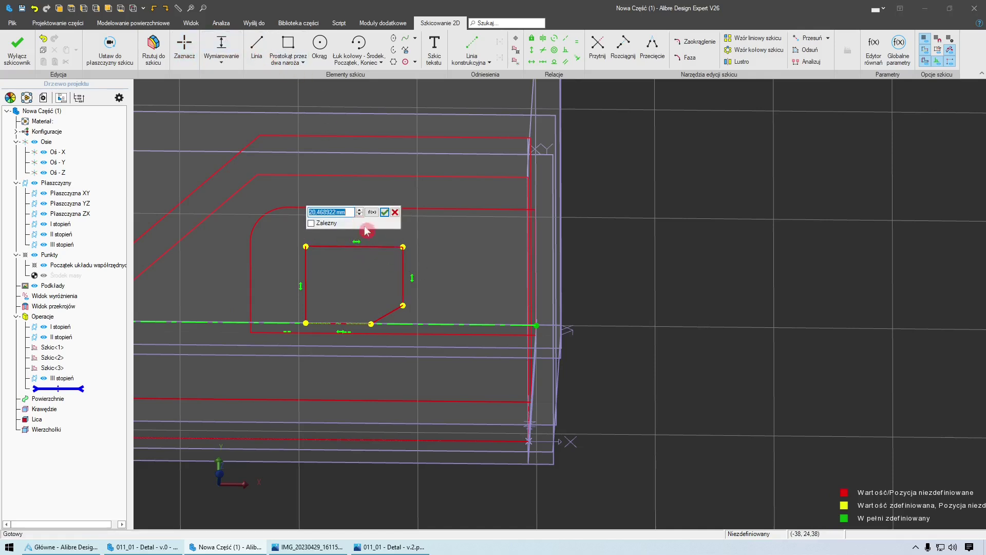
type("20")
key("Return")
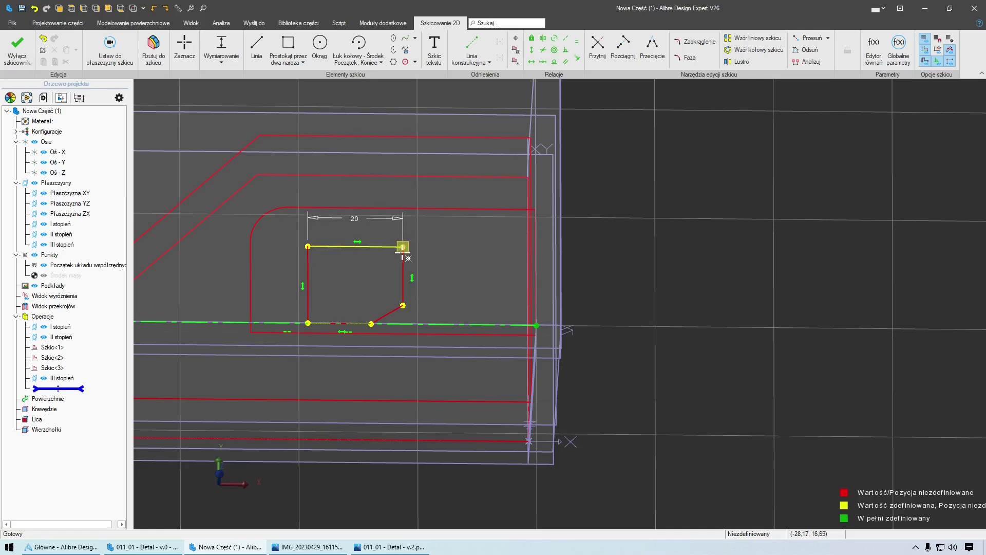
double_click(299, 268)
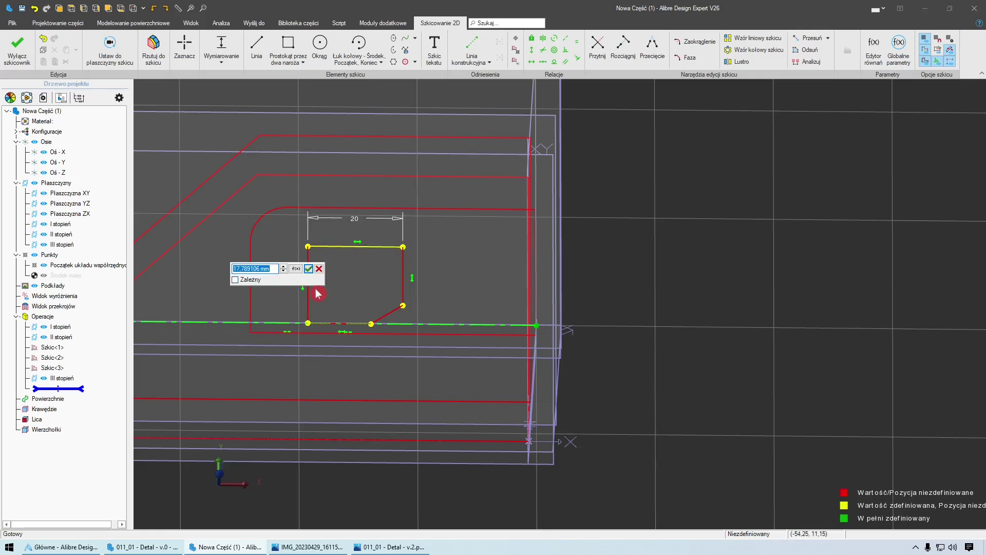
type("20")
key("Return")
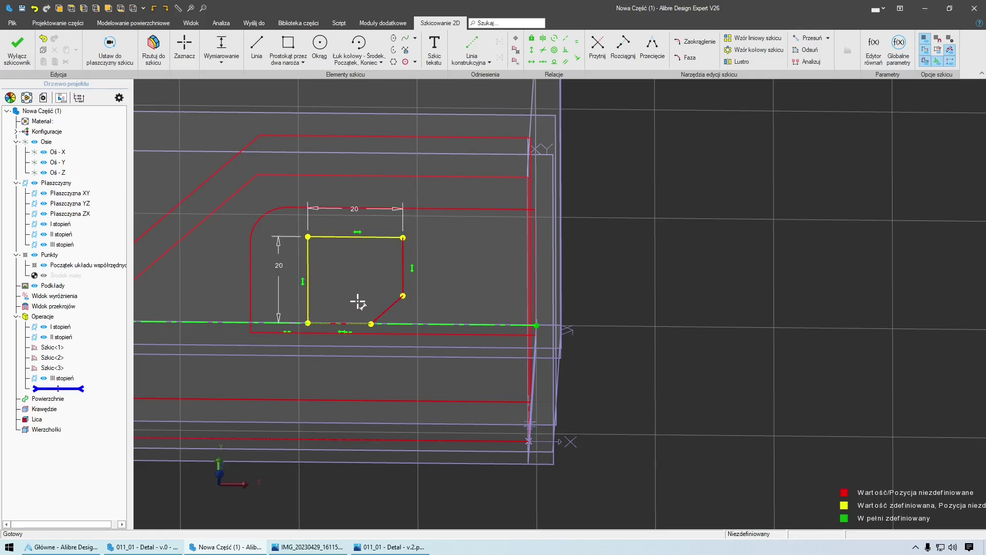
key("Escape")
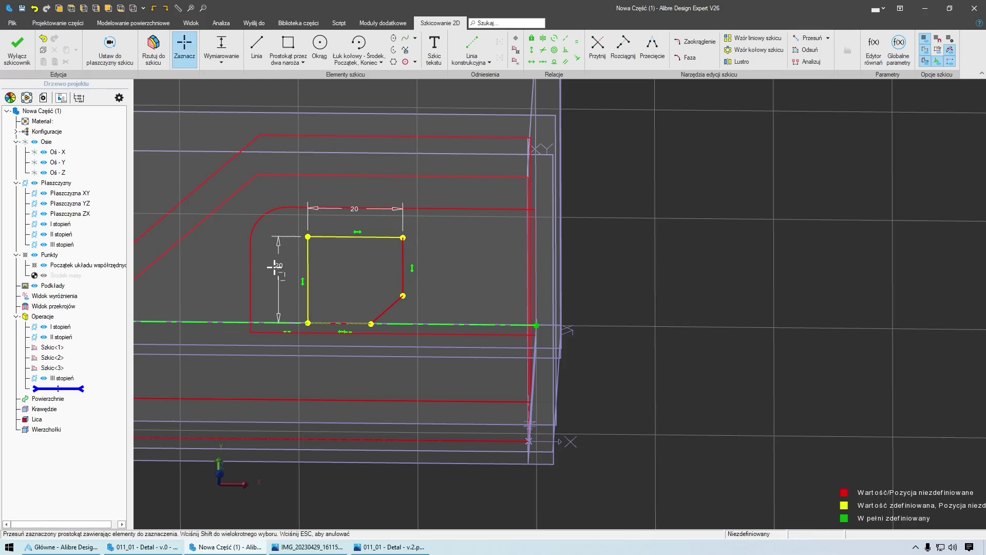
left_click(273, 260)
key("Delete")
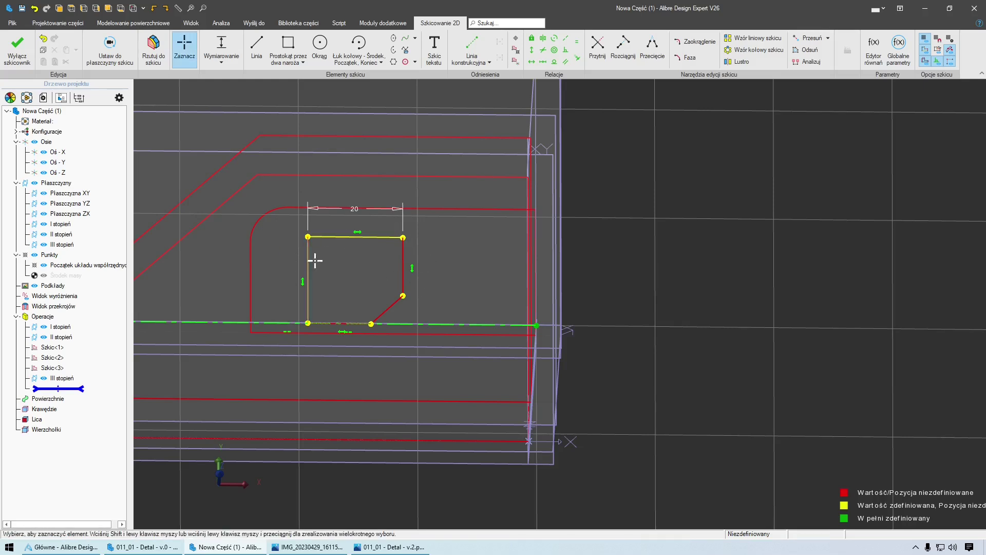
- Make the pad profile's upper and left vertical sides equal in length
left_click(328, 238)
left_click(386, 211)
left_click(400, 243)
left_click(359, 274)
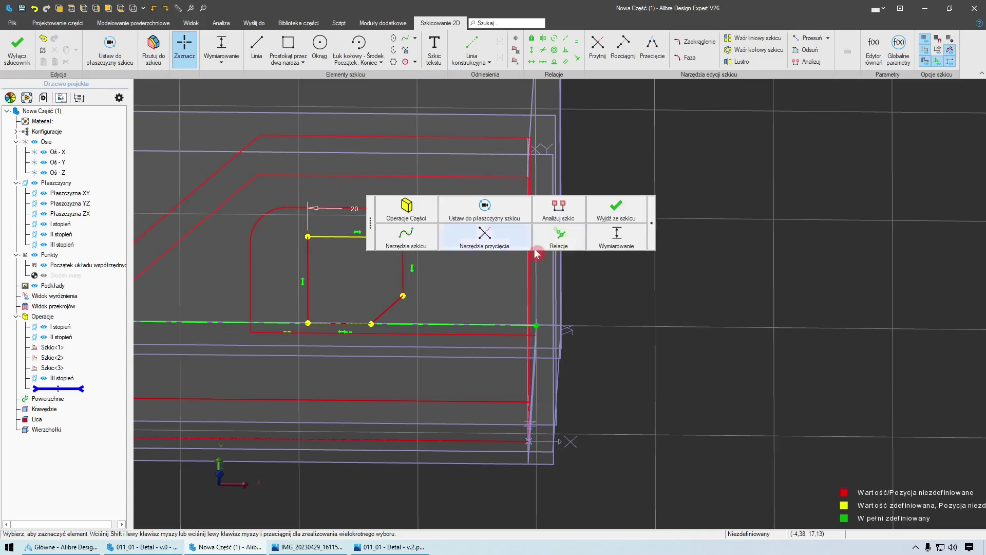
left_click(559, 235)
left_click(603, 281)
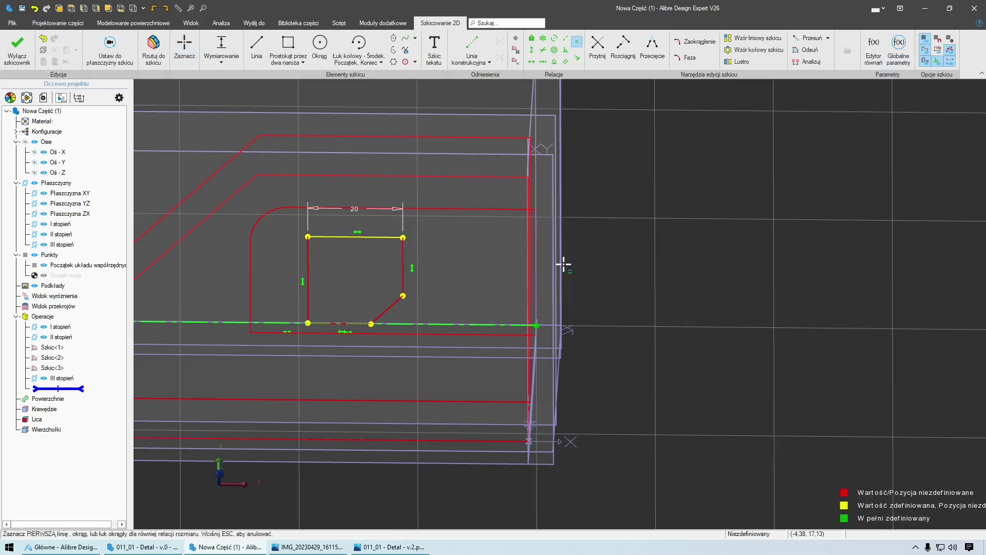
left_click(342, 238)
left_click(307, 270)
key("Escape")
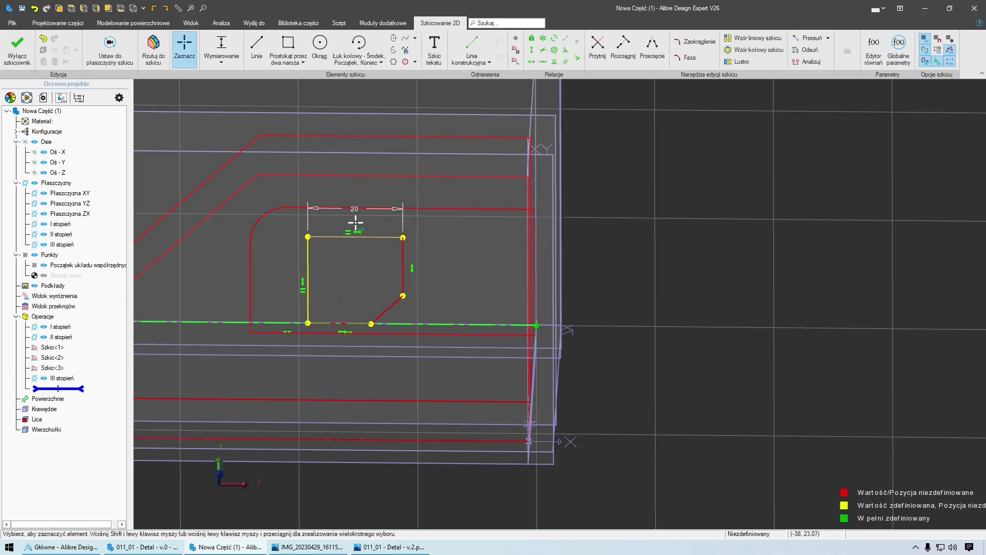
- Test the equal sides by setting the upper side to 15 mm, and set it back to 20 mm
double_click(355, 212)
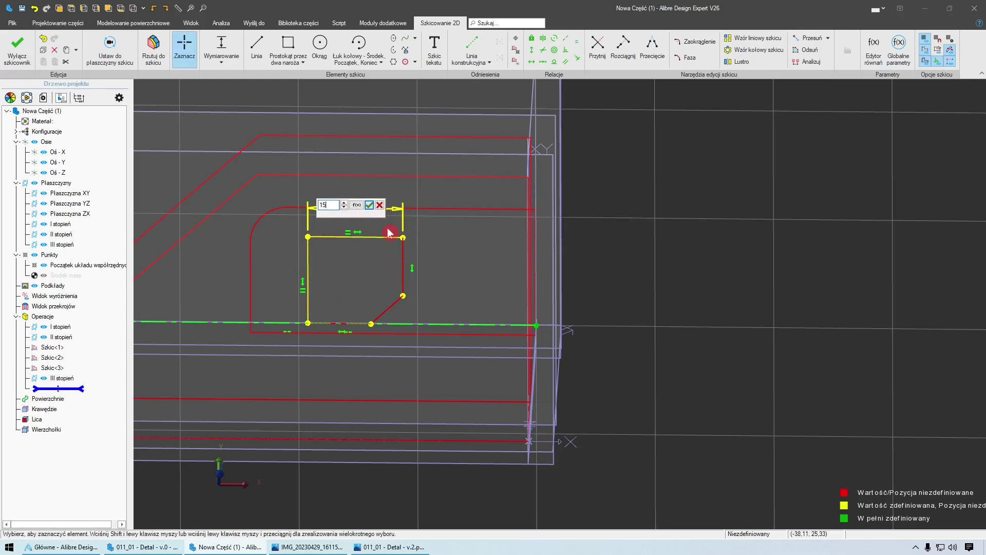
key("Return")
double_click(361, 250)
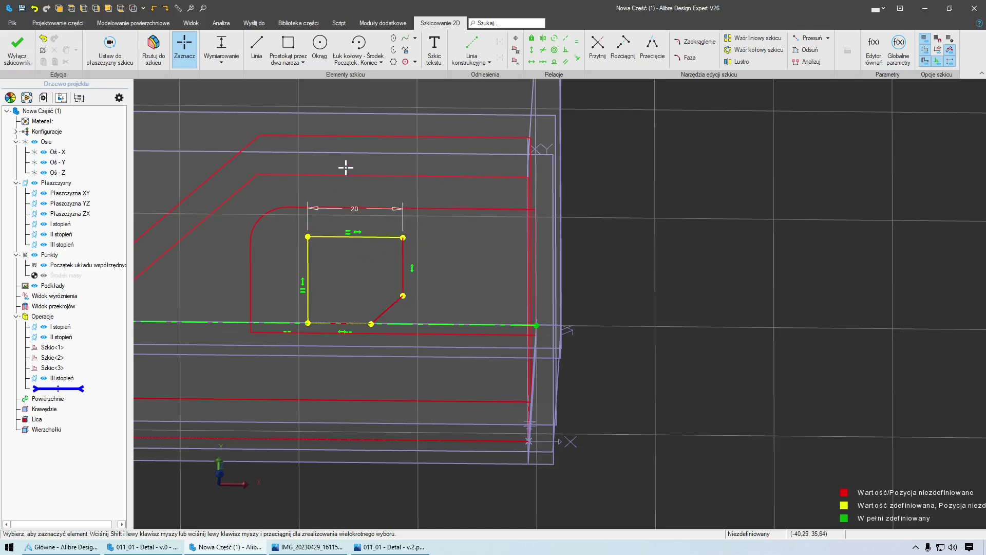
- Dimension the pad profile's short right vertical side to 12 mm
left_click(238, 54)
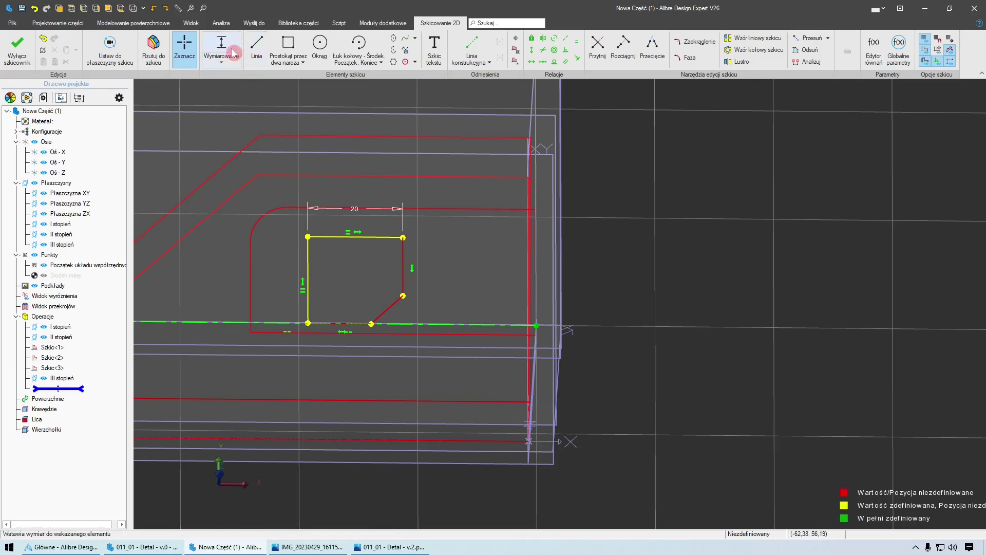
scroll(376, 262, "up", 1)
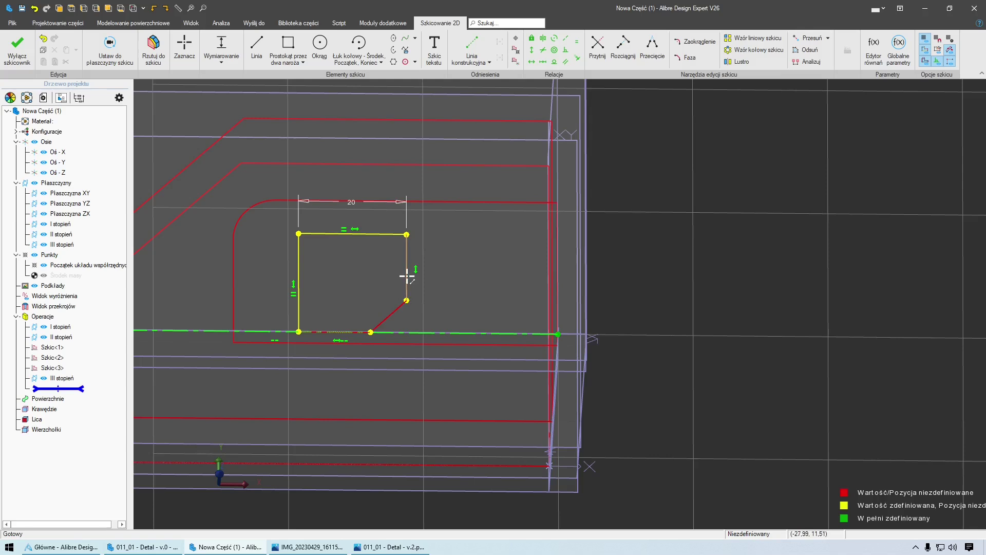
left_click(492, 281)
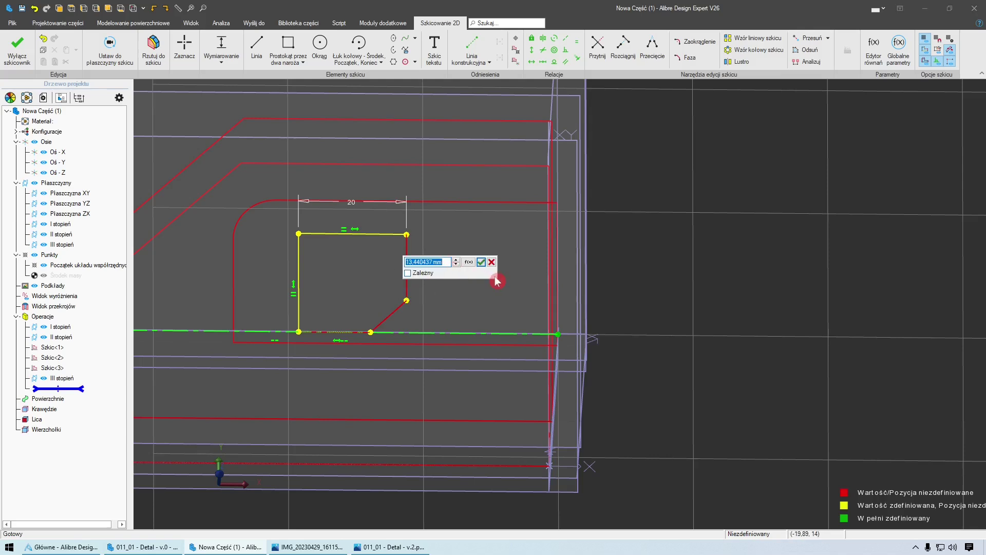
key("Return")
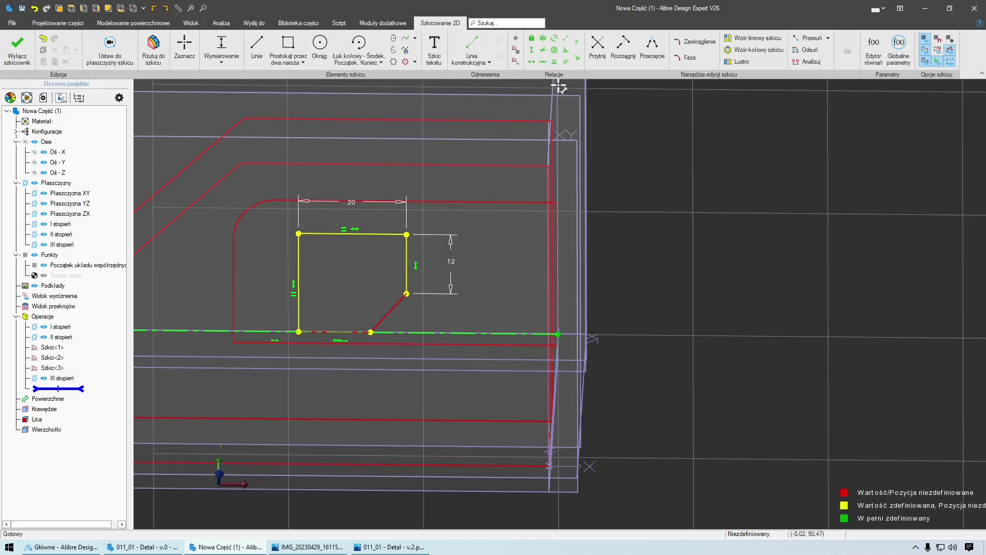
- Make the profile's lower side equal in length to the 12 mm vertical side
left_click(580, 43)
left_click(405, 272)
left_click(345, 331)
key("Escape")
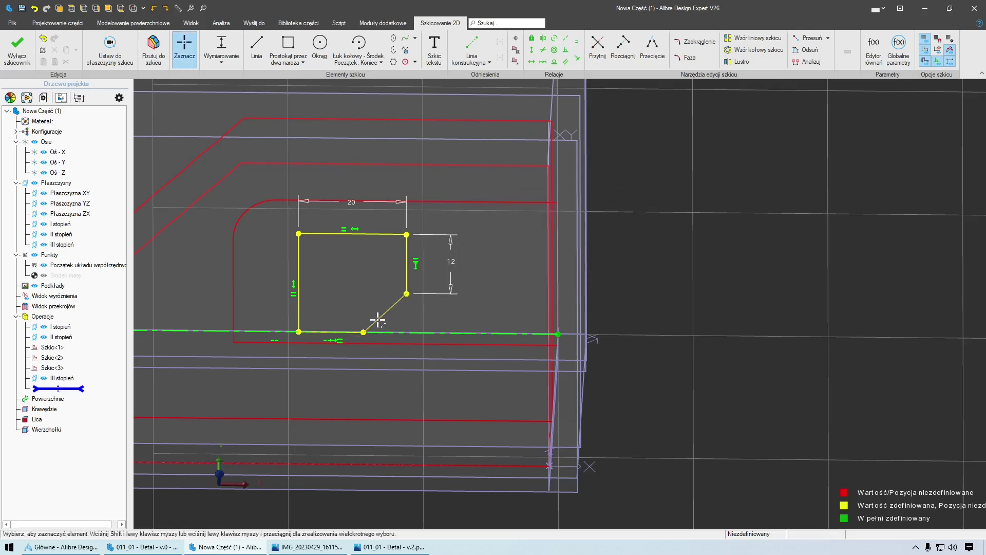
- Dimension the distance between the profile's 12 mm vertical side and the Y axis to 30 mm
middle_click_drag(432, 303, 446, 248)
scroll(407, 308, "down", 5)
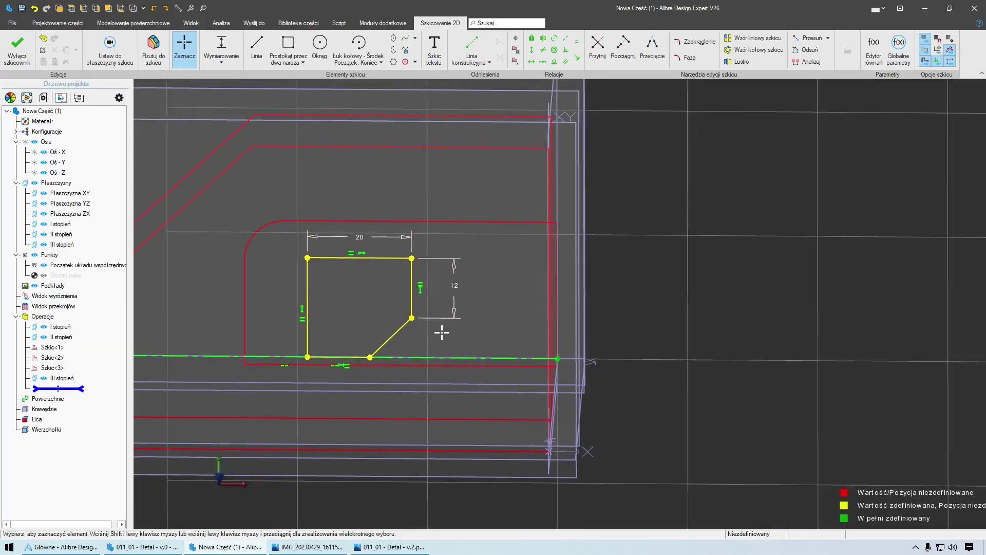
left_click(222, 48)
scroll(412, 277, "up", 2)
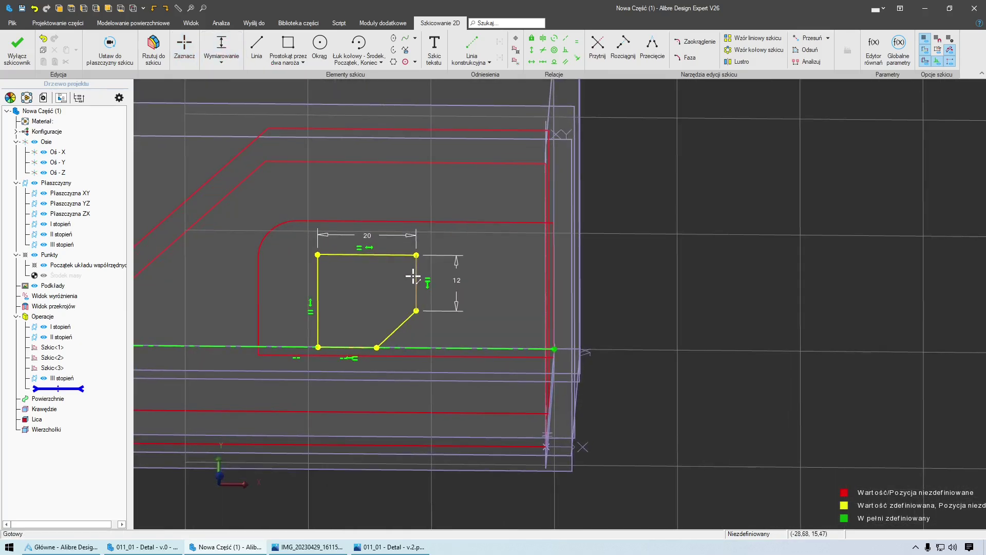
mouse_move(558, 350)
middle_mouse_down()
mouse_move(614, 315)
mouse_move(577, 423)
mouse_move(555, 406)
mouse_move(593, 282)
mouse_move(492, 314)
mouse_move(464, 291)
mouse_move(447, 251)
mouse_move(438, 262)
middle_mouse_up()
left_click(588, 273)
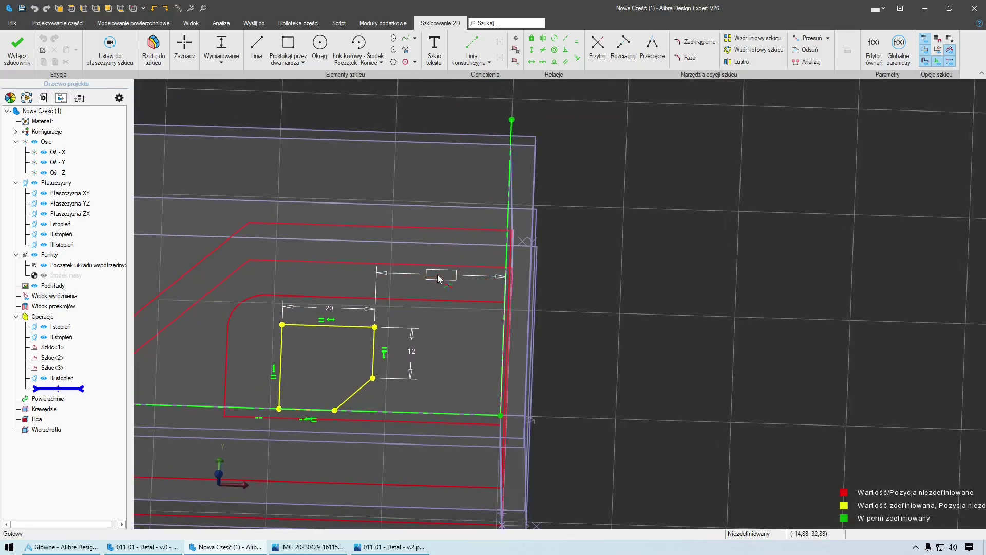
left_click(481, 289)
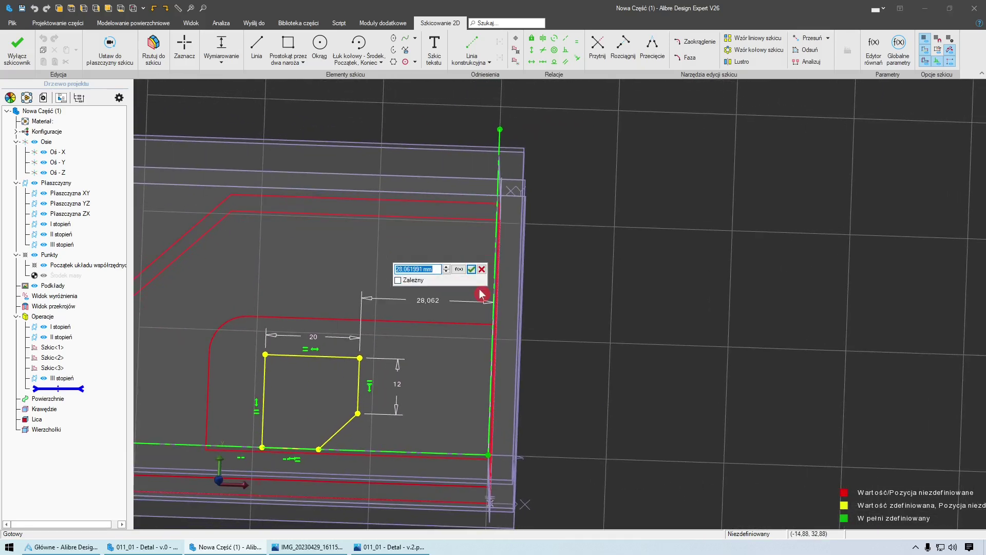
type("30")
key("Return")
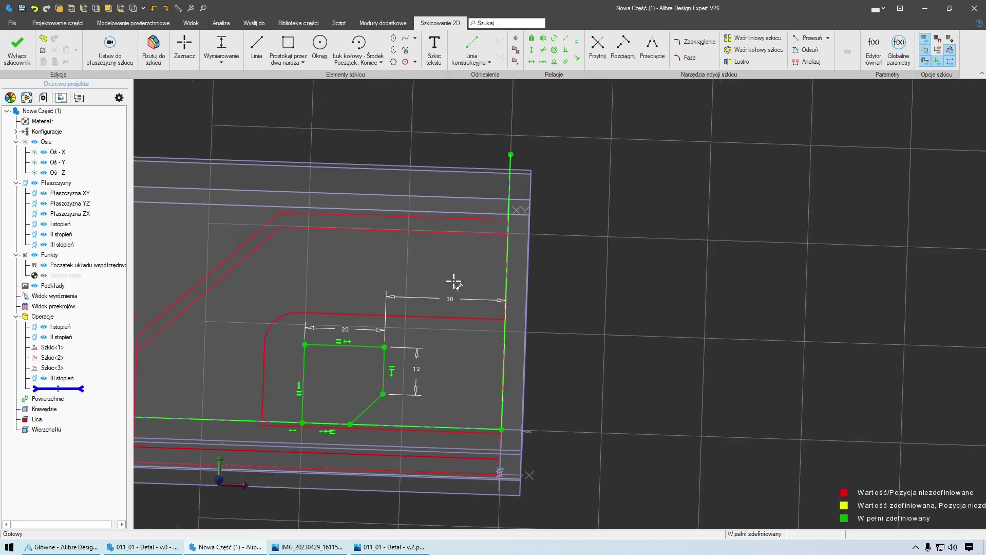
key("Escape")
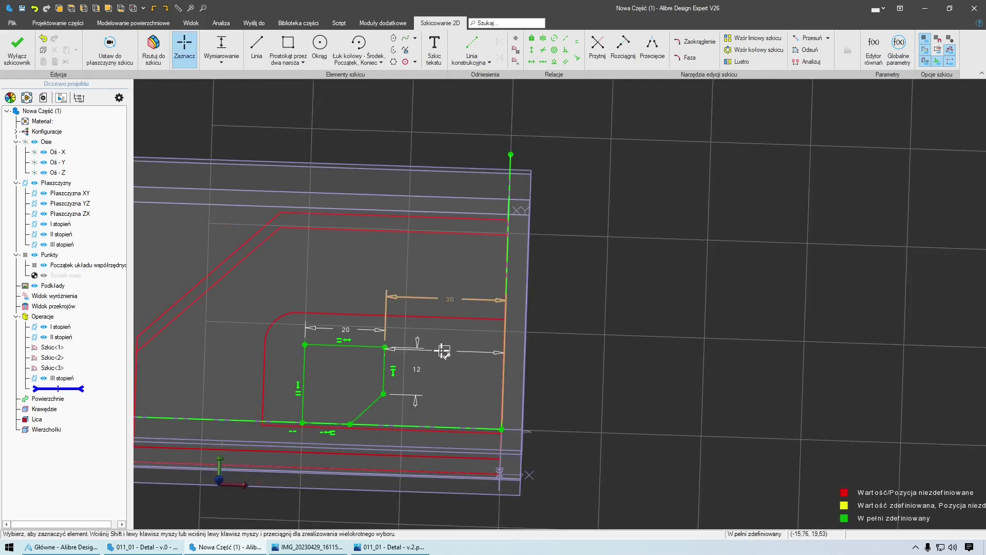
- Check the pad profile against the lower sketches and finish the 2D sketch
scroll(359, 355, "down", 2)
middle_click_drag(354, 401, 440, 304)
scroll(470, 262, "up", 3)
middle_click_drag(473, 258, 462, 221)
mouse_move(462, 221)
right_mouse_down()
mouse_move(450, 242)
mouse_move(255, 176)
mouse_move(231, 121)
mouse_move(261, 108)
right_mouse_up()
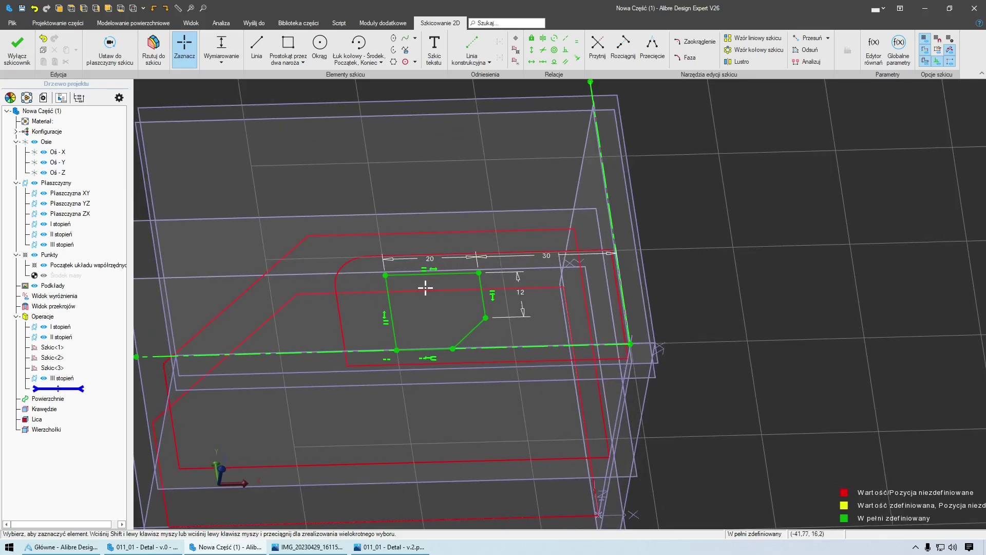
mouse_move(315, 167)
right_mouse_down()
mouse_move(225, 106)
mouse_move(241, 93)
right_mouse_up()
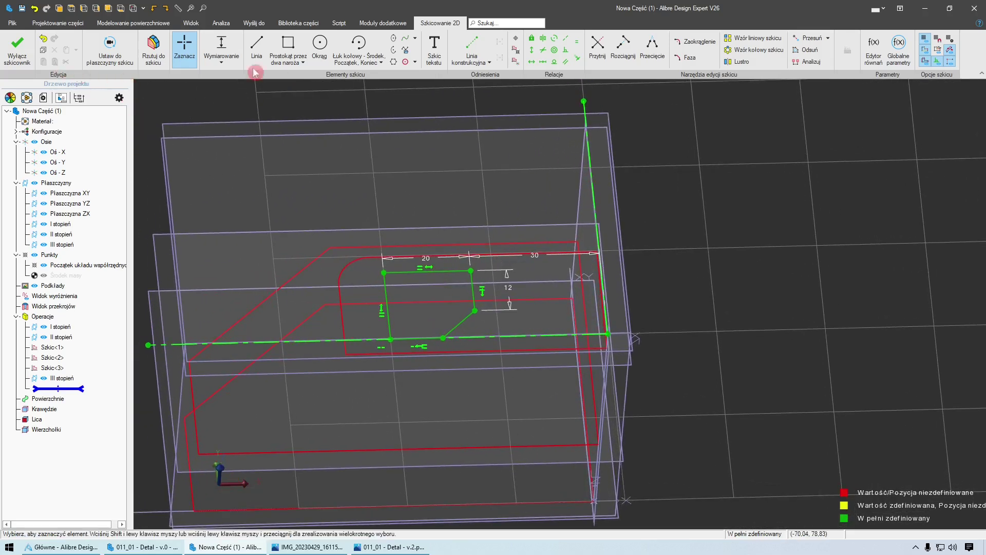
left_click(16, 48)
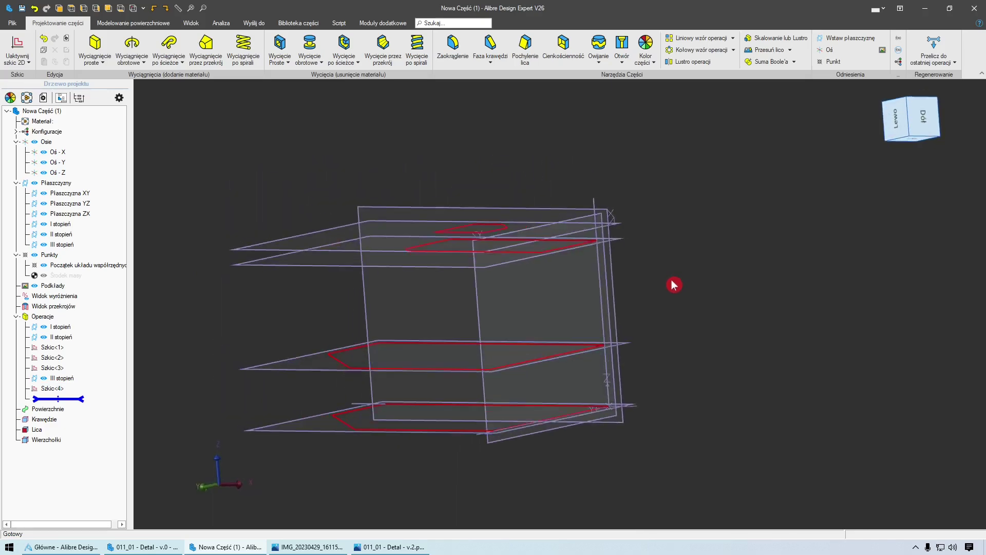
- Try moving the III stopień plane ahead of II stopień in the operation order, and restore the original order
left_click_drag(65, 378, 77, 341)
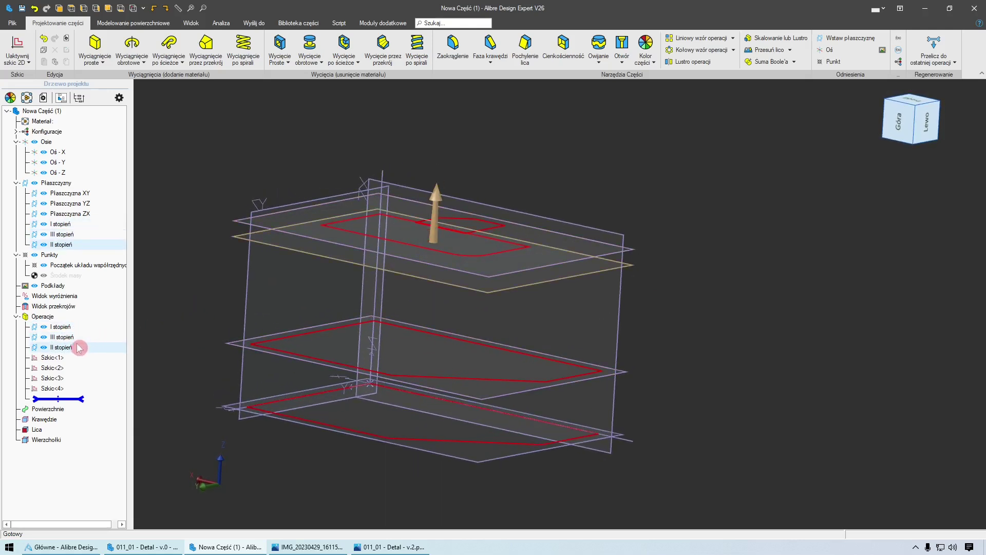
left_click_drag(78, 348, 78, 339)
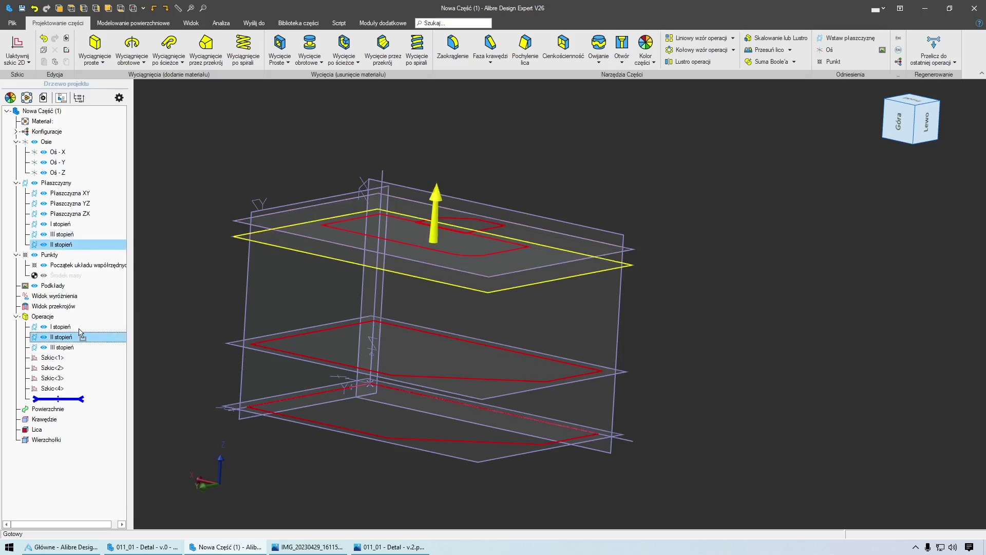
left_click(71, 345)
left_click(71, 339)
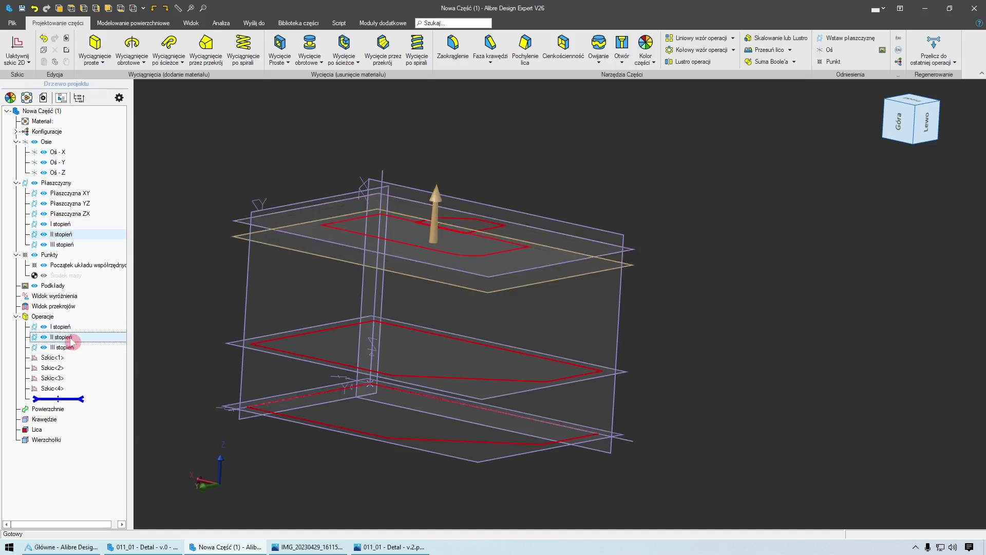
left_click(79, 340)
left_click(70, 339)
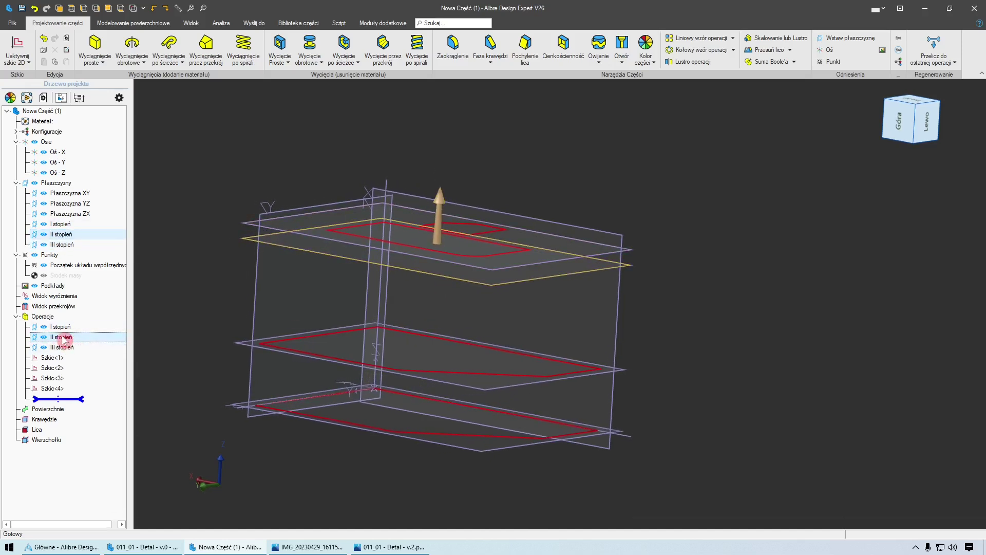
- Try a smaller offset distance from the XY plane for the II stopień plane
double_click(64, 337)
left_click(63, 328)
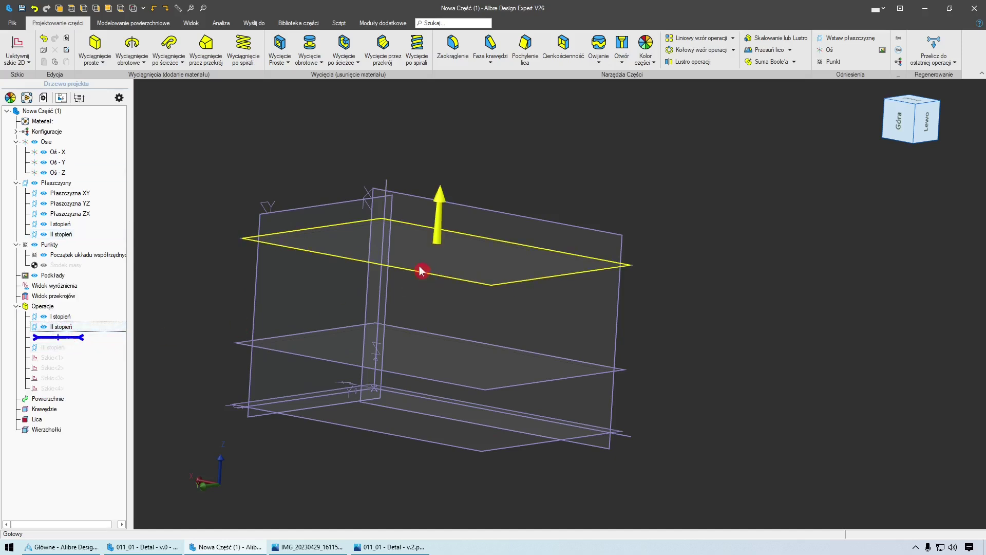
right_click(63, 326)
left_click(87, 331)
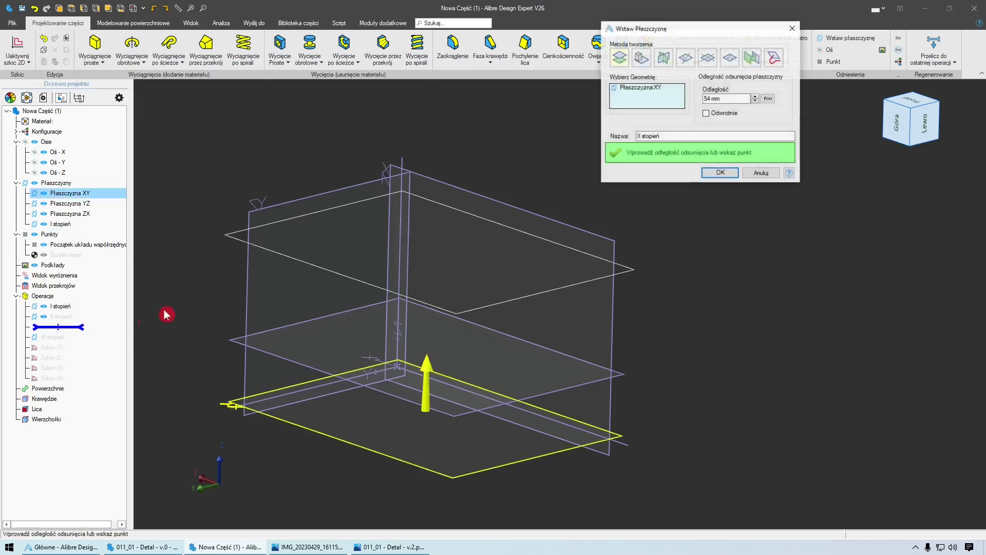
left_click(735, 99)
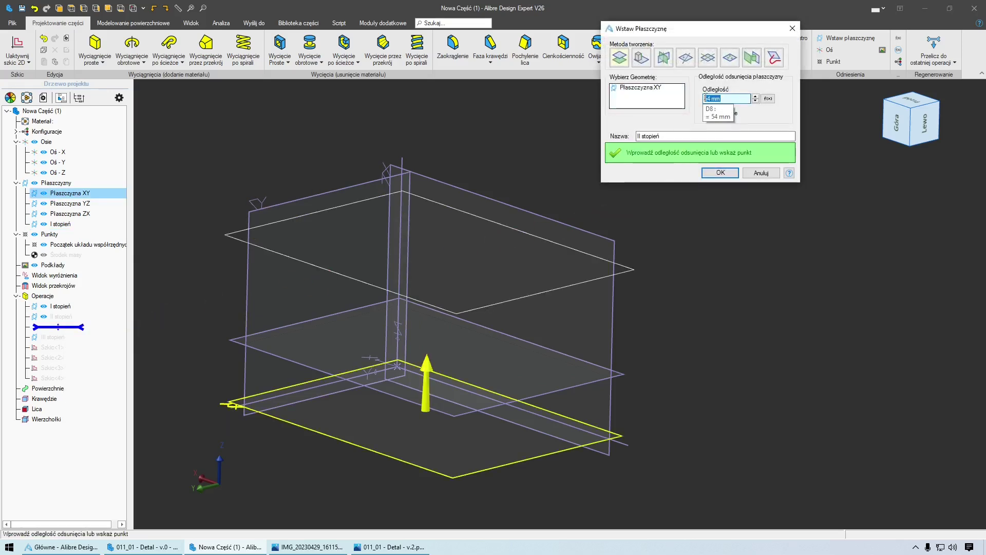
left_click(677, 152)
left_click(721, 172)
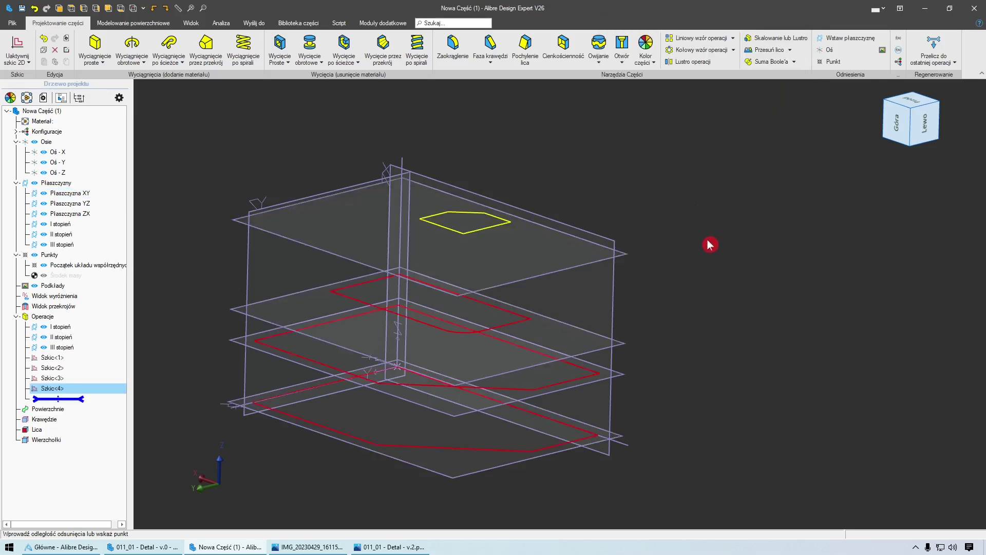
- Set the II stopień plane's offset from the XY plane back to 54 mm
mouse_move(514, 343)
middle_mouse_down()
mouse_move(489, 339)
mouse_move(472, 385)
middle_mouse_up()
mouse_move(471, 384)
right_mouse_down()
mouse_move(385, 286)
mouse_move(392, 357)
mouse_move(382, 418)
right_mouse_up()
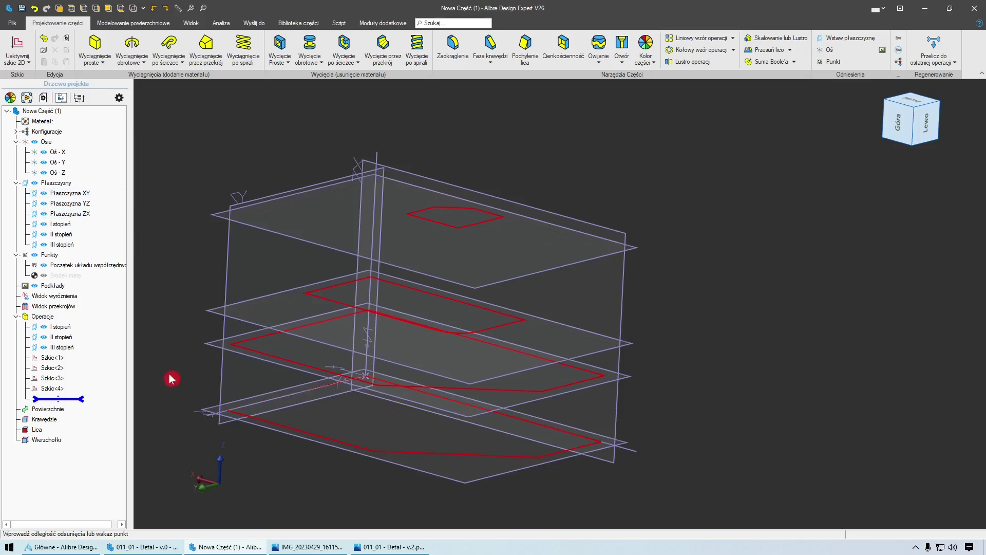
right_click(66, 336)
left_click(77, 343)
left_click(661, 96)
key("Return")
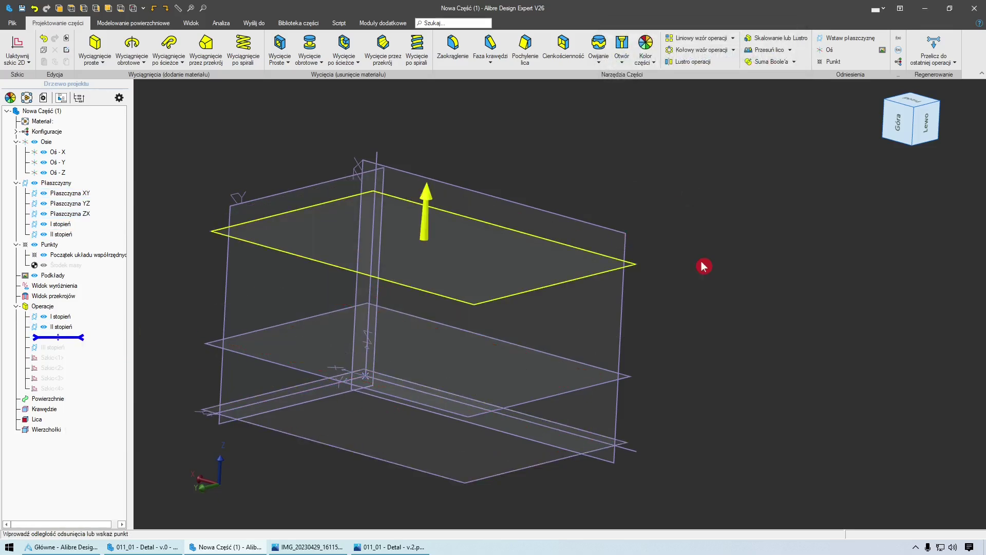
- Start a 3D sketch and draw a line joining the upper profile's sharp outer corner to the matching corner of the middle profile
right_click_drag(707, 297, 331, 410)
right_click_drag(432, 250, 334, 363)
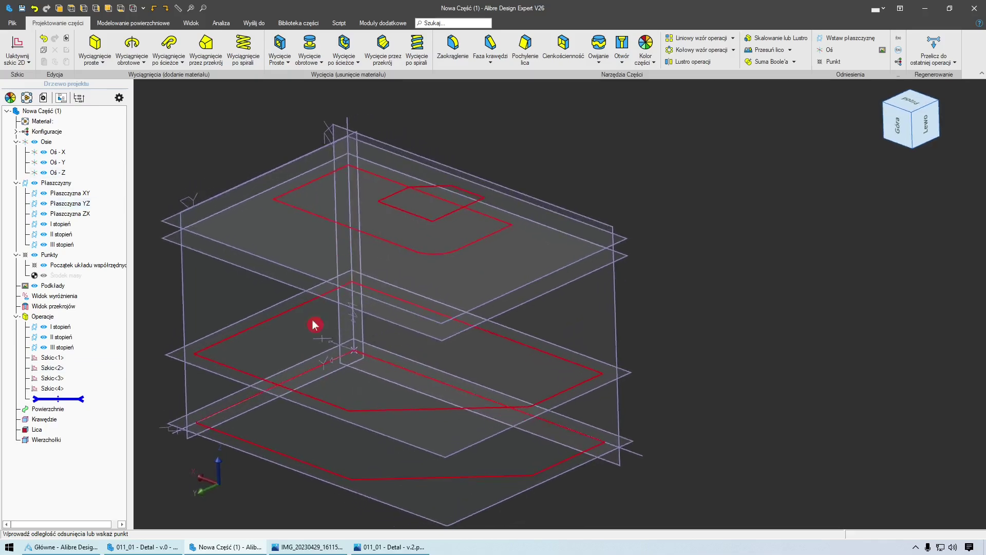
left_click(25, 64)
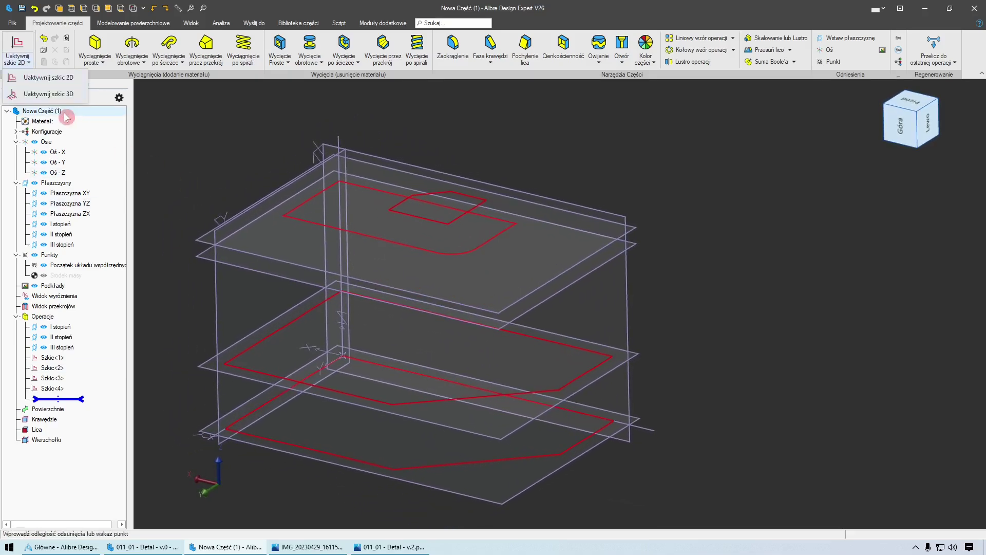
left_click(68, 96)
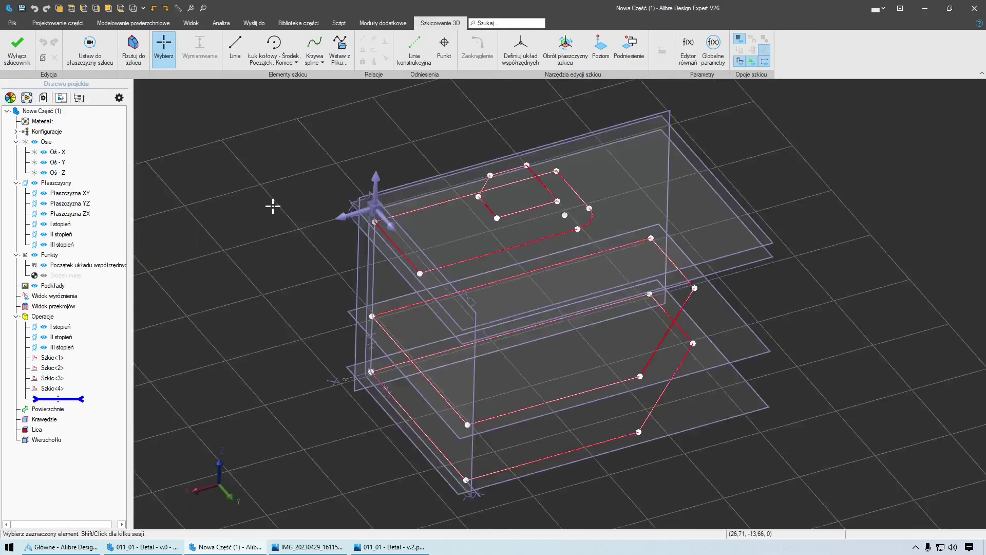
left_click(236, 51)
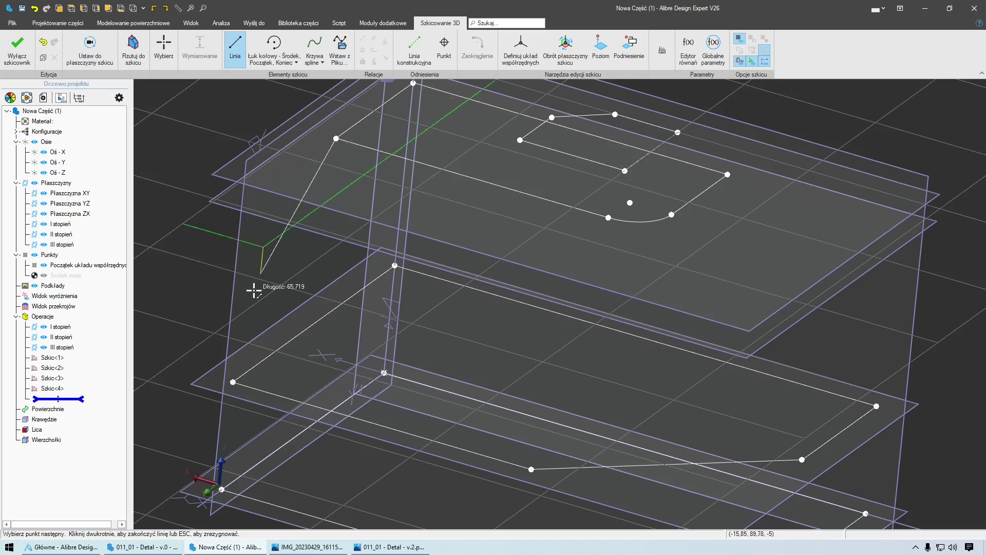
double_click(239, 383)
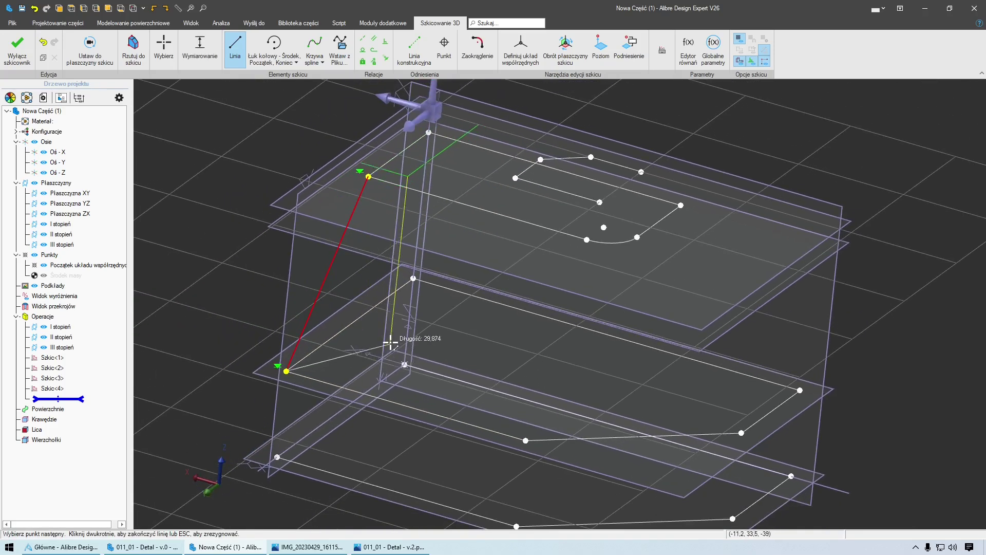
key("Escape")
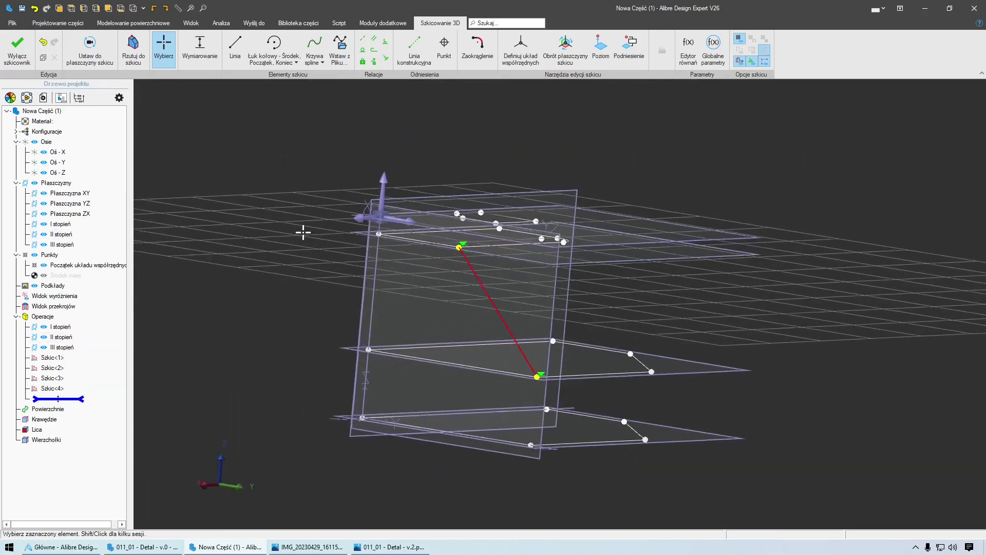
- Draw 3D lines from both ends of the upper profile's rounded corner to the matching ends of the middle profile's bevelled edge
left_click(235, 52)
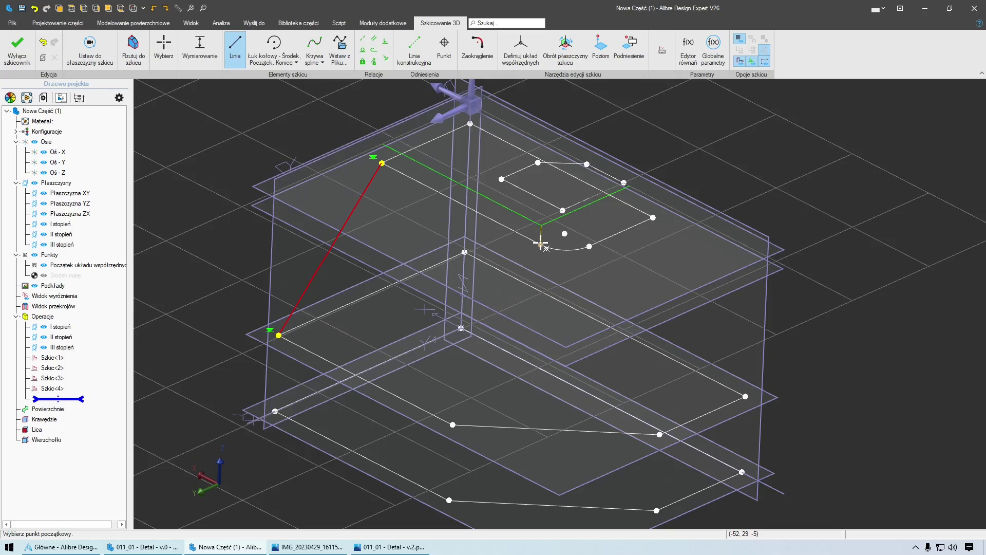
double_click(453, 425)
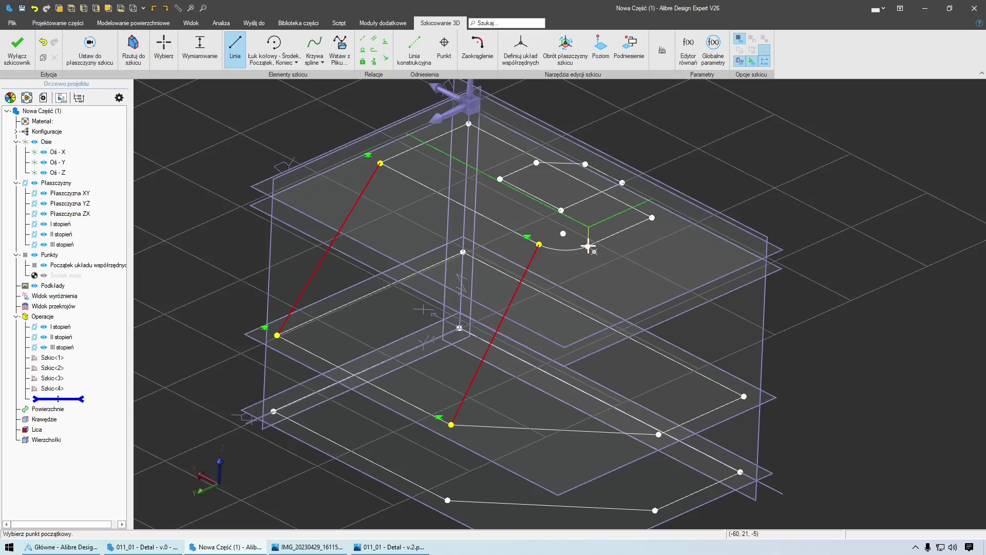
double_click(655, 470)
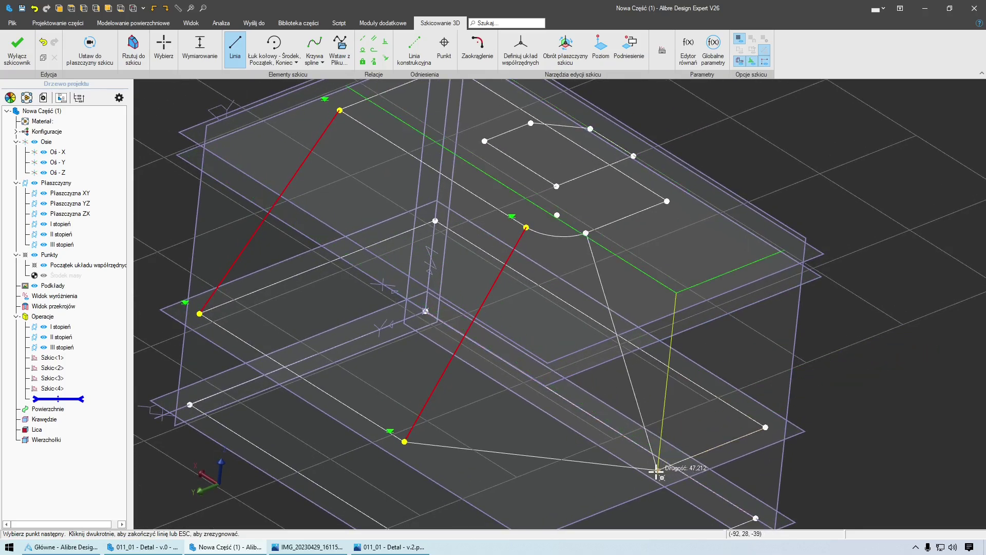